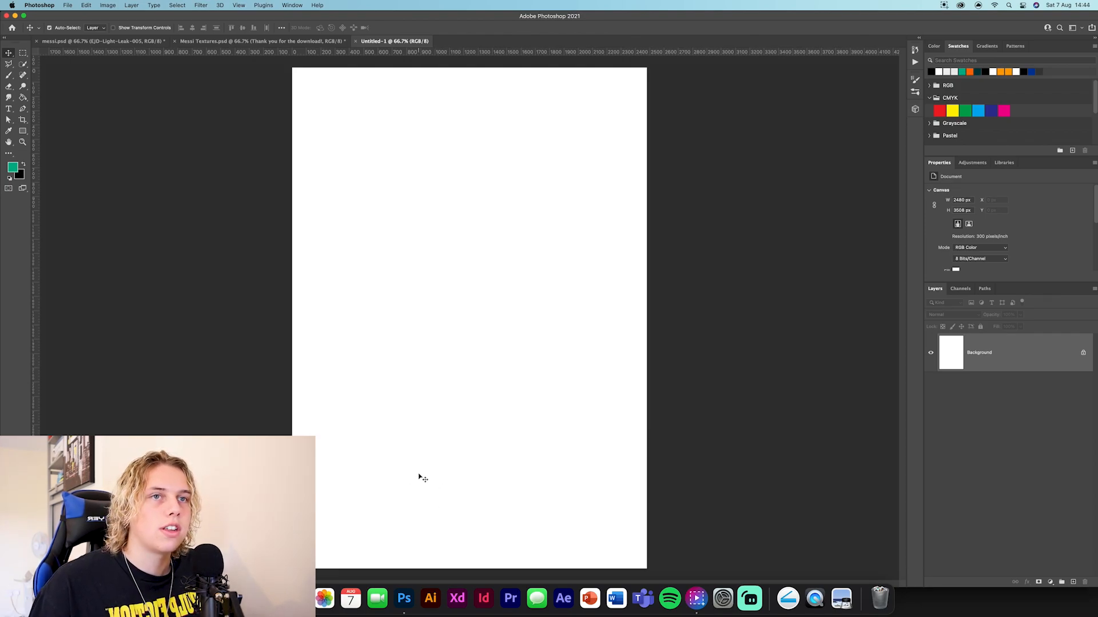
# - In the Messi Textures document, show the messi images group and sample the blue and the pink-red from the shirt
pyautogui.click(298, 46)
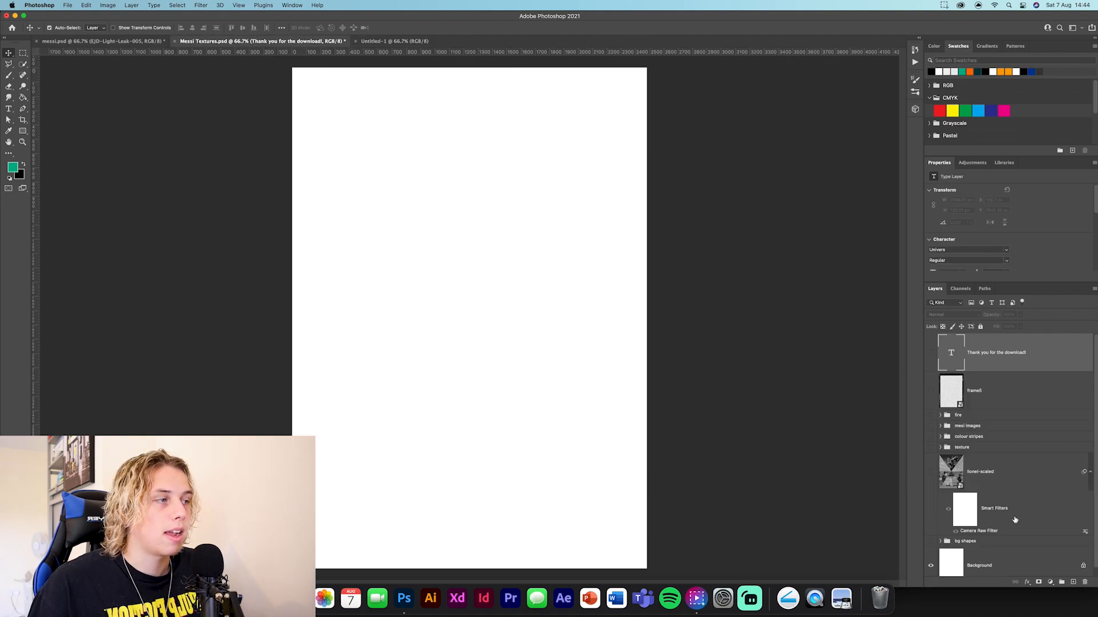
pyautogui.click(930, 427)
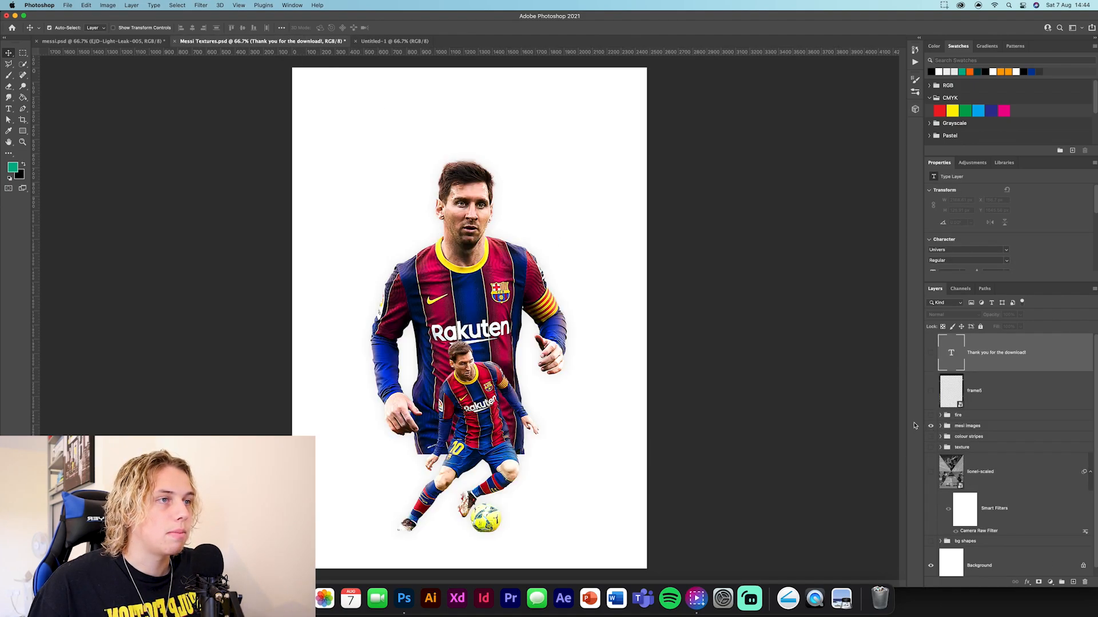
pyautogui.press('i')
pyautogui.click(431, 269)
pyautogui.click(469, 289)
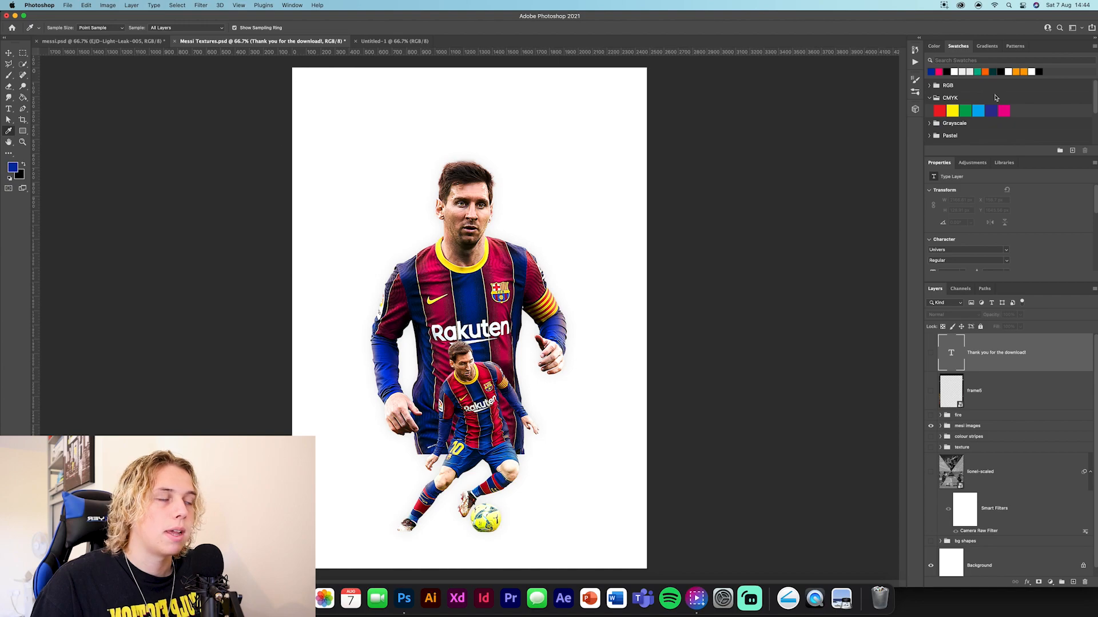
# - In the Untitled-1 document, draw a pink rectangle covering the whole canvas
pyautogui.click(398, 41)
pyautogui.click(9, 50)
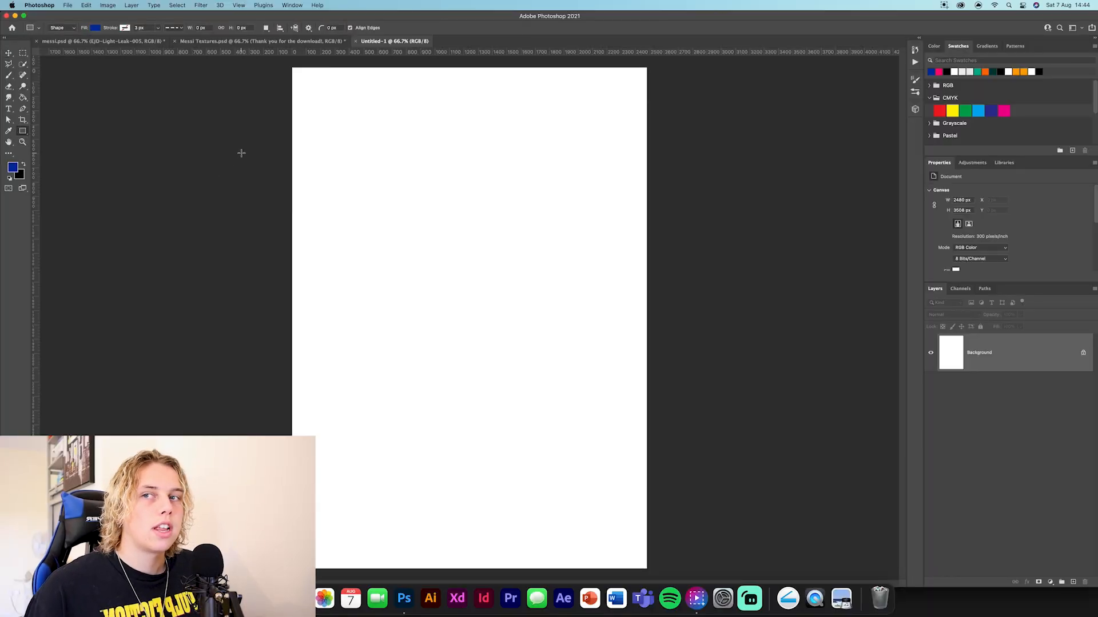
pyautogui.click(939, 71)
pyautogui.moveTo(293, 67); pyautogui.dragTo(646, 569)
pyautogui.click(10, 54)
pyautogui.click(213, 213)
pyautogui.click(1004, 370)
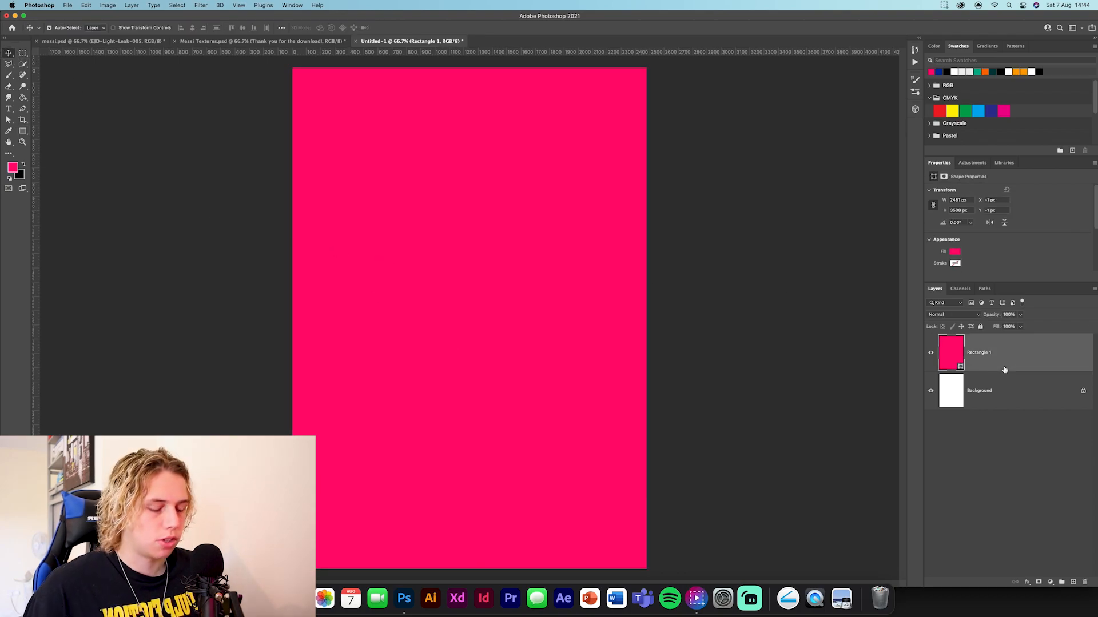
# - Duplicate the pink rectangle, scale the copy about its centre to about 86%, and fill it with the sampled blue
pyautogui.press('super+j')
pyautogui.press('super+t')
pyautogui.moveTo(647, 319); pyautogui.dragTo(622, 318)
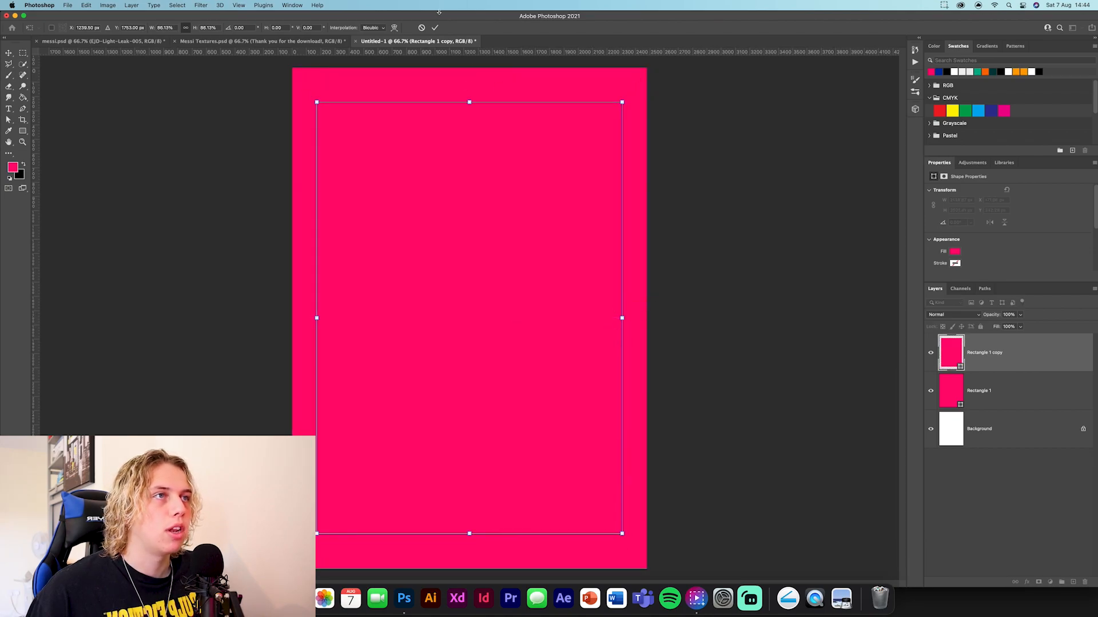
pyautogui.click(434, 28)
pyautogui.click(938, 72)
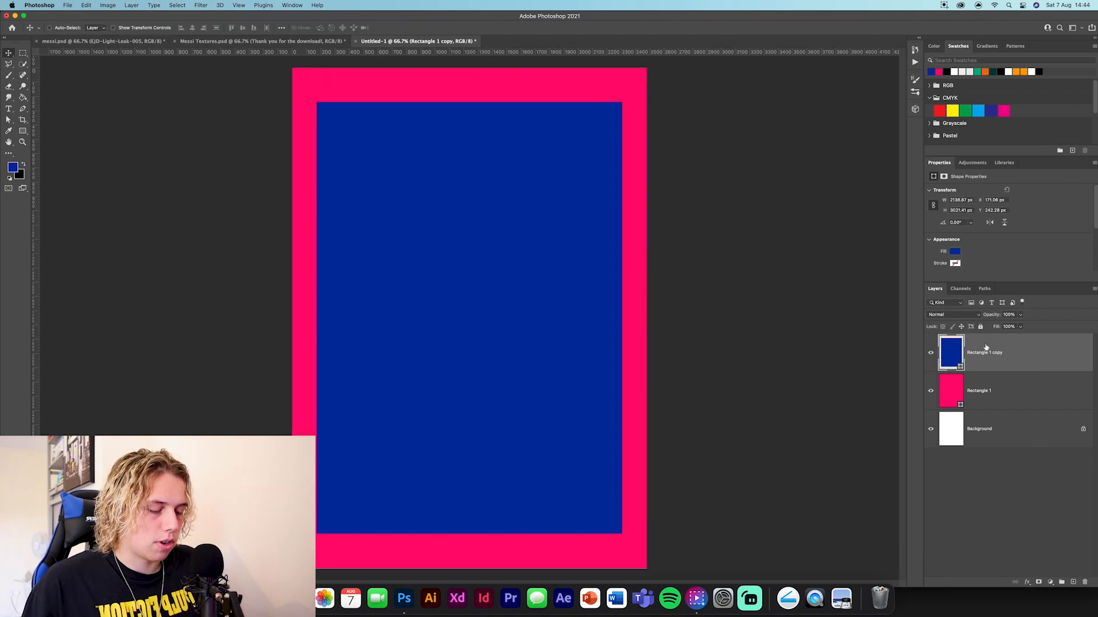
# - Duplicate the blue rectangle, shrink the copy about its centre to about 1718 × 2431 px, and fill it pink
pyautogui.press('super+j')
pyautogui.press('super+t')
pyautogui.moveTo(623, 318); pyautogui.dragTo(593, 318)
pyautogui.press('Return')
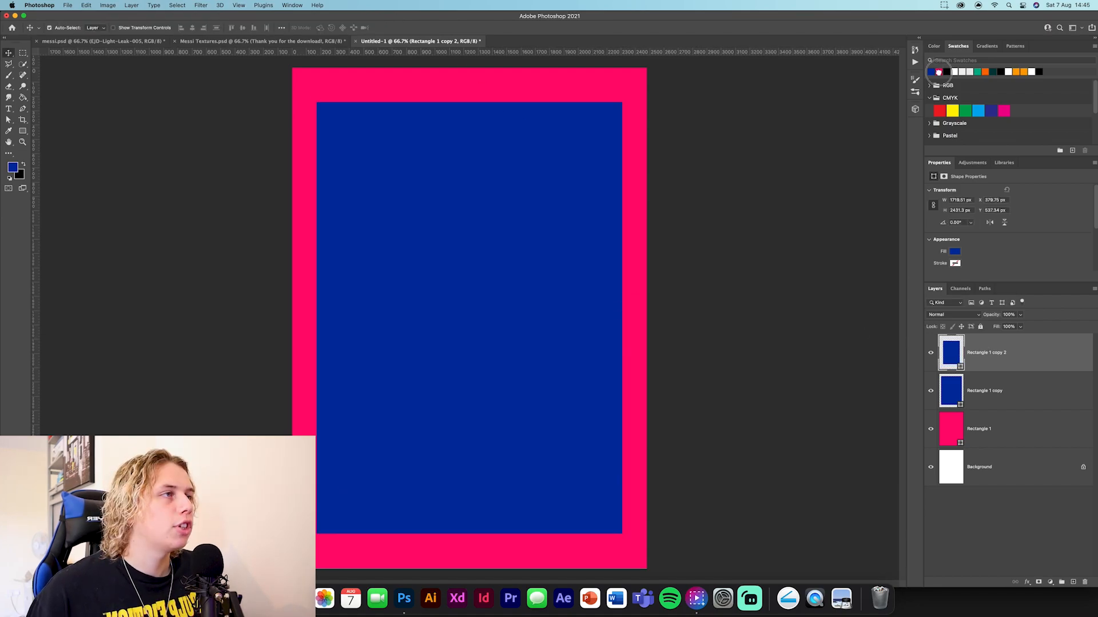
pyautogui.click(938, 72)
# - Duplicate the inner pink rectangle, shrink the copy about its centre to about 1306 × 1848 px, and fill it blue
pyautogui.press('super+j')
pyautogui.press('super+t')
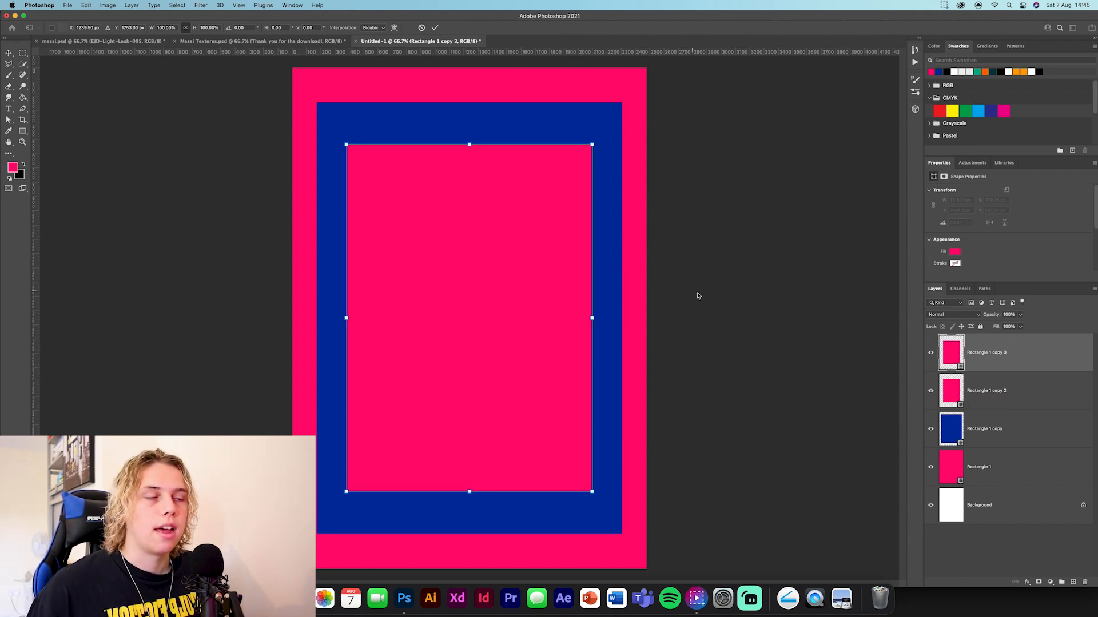
pyautogui.moveTo(592, 318); pyautogui.dragTo(564, 320)
pyautogui.press('Return')
pyautogui.click(938, 72)
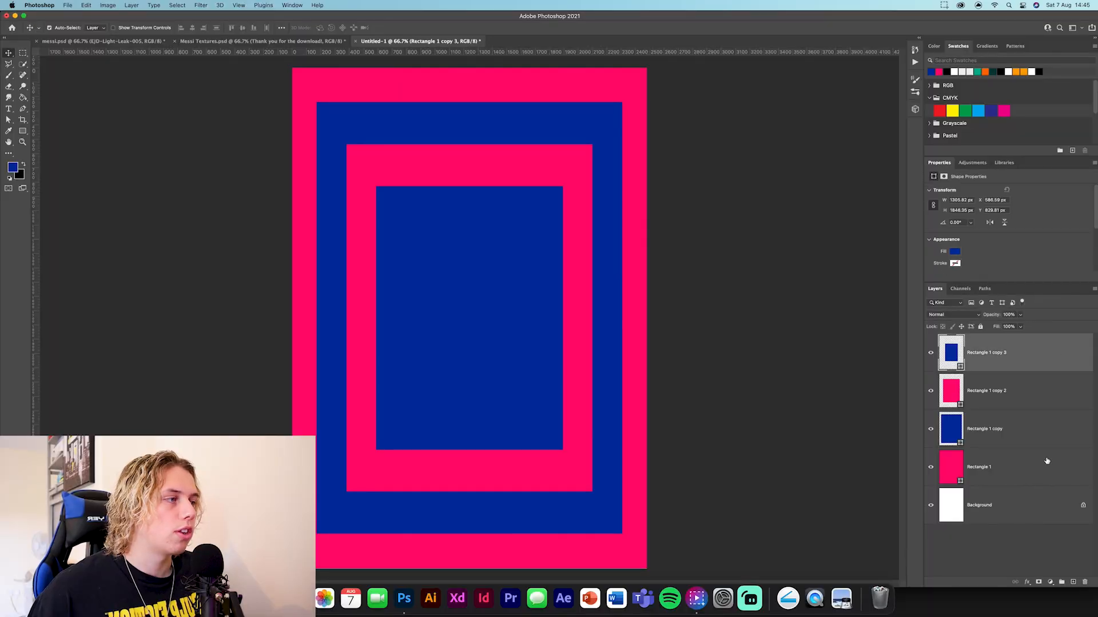
# - Convert the four rectangle layers into one smart object and rename it "bg"
pyautogui.keyDown('shift'); pyautogui.click(1048, 462); pyautogui.keyUp('shift')
pyautogui.rightClick(1040, 474)
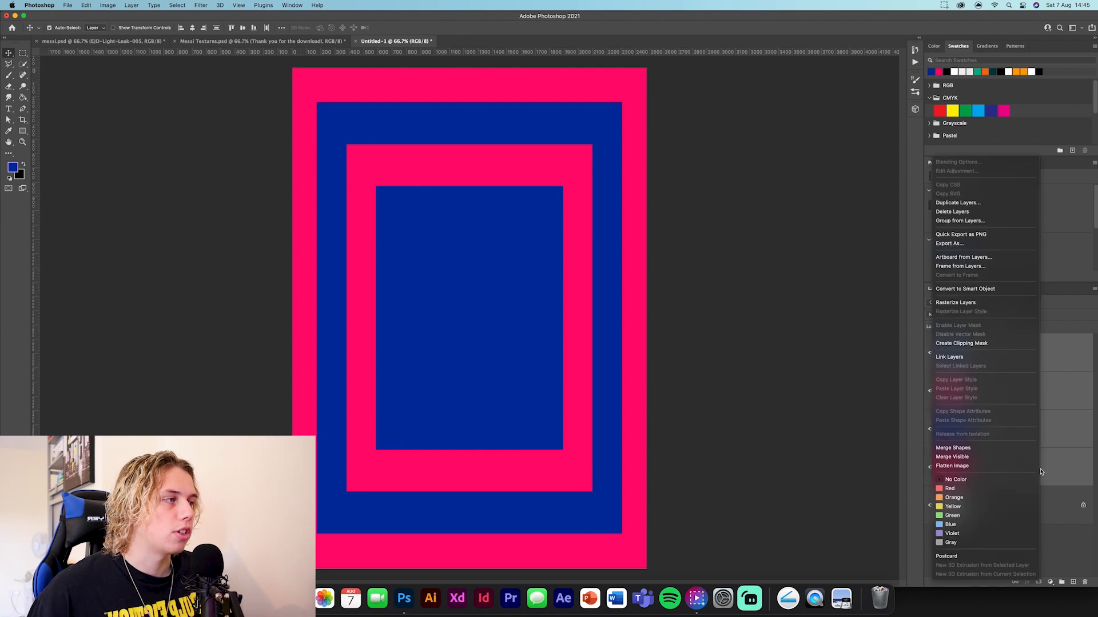
pyautogui.click(983, 294)
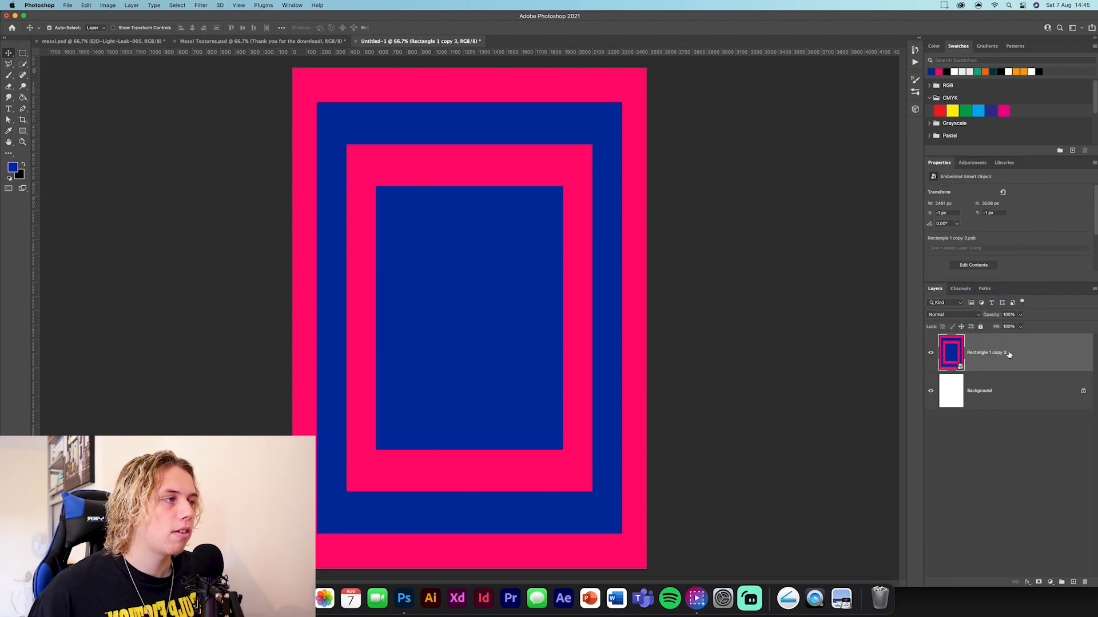
pyautogui.write('bg')
pyautogui.press('Return')
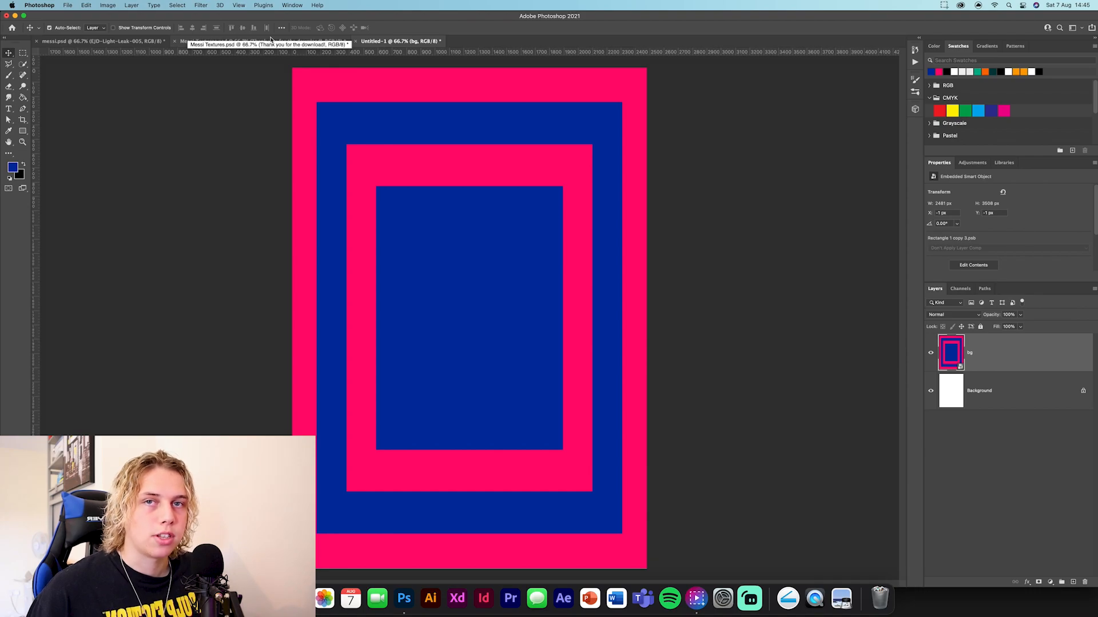
# - Copy the lionel-scaled layer from the Messi Textures document into Untitled-1 and position it over the rectangles
pyautogui.click(271, 40)
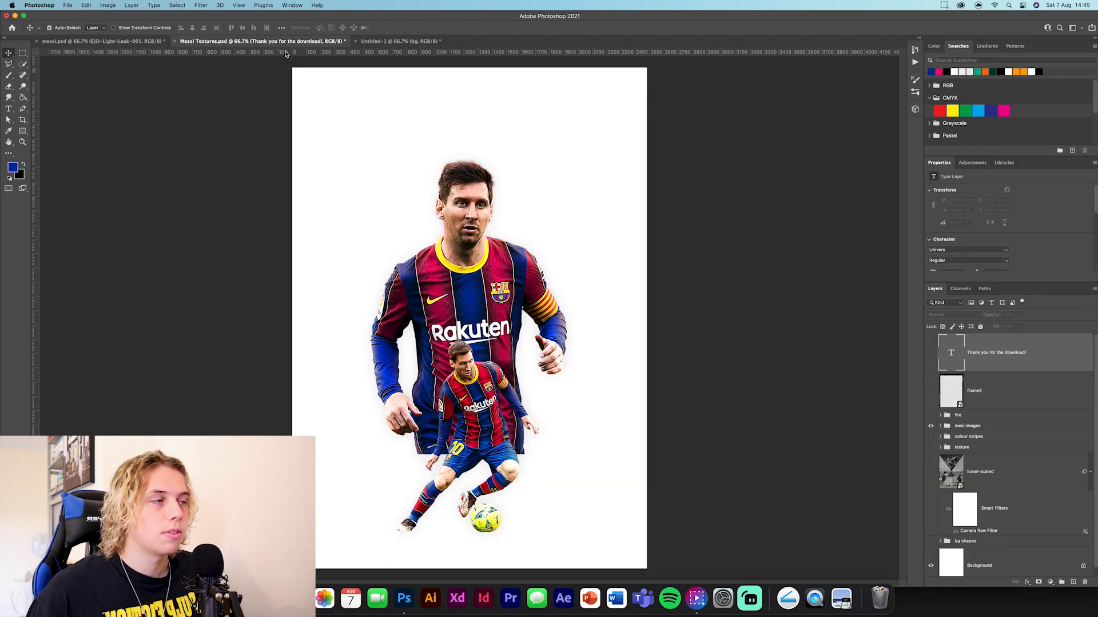
pyautogui.click(1019, 462)
pyautogui.moveTo(1006, 469); pyautogui.dragTo(461, 307)
pyautogui.press('super+t')
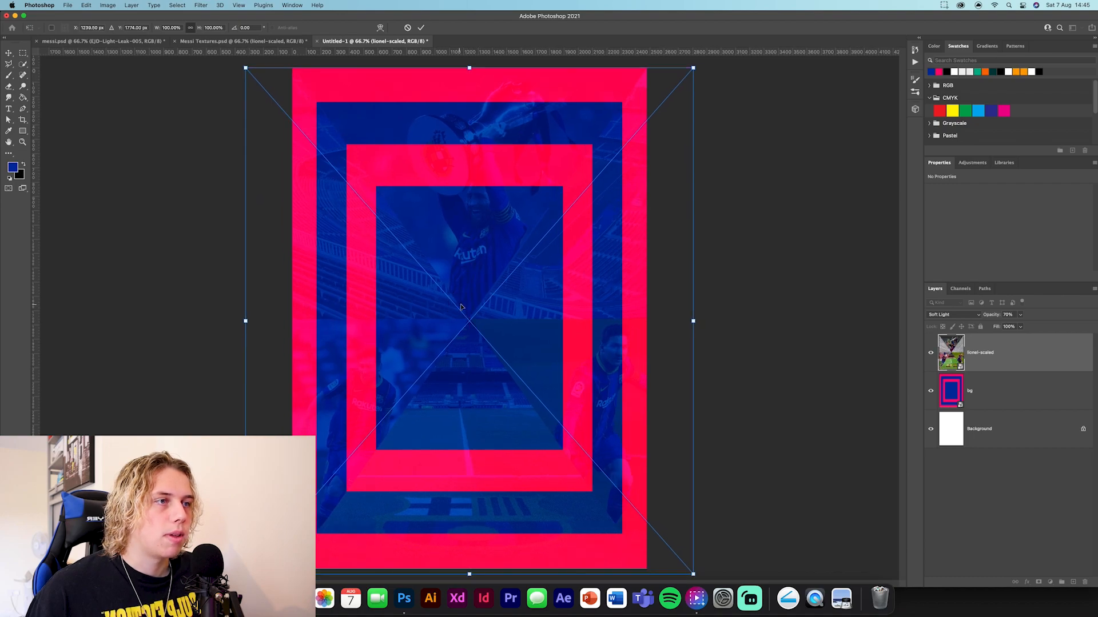
pyautogui.moveTo(531, 366); pyautogui.dragTo(526, 376)
pyautogui.press('Return')
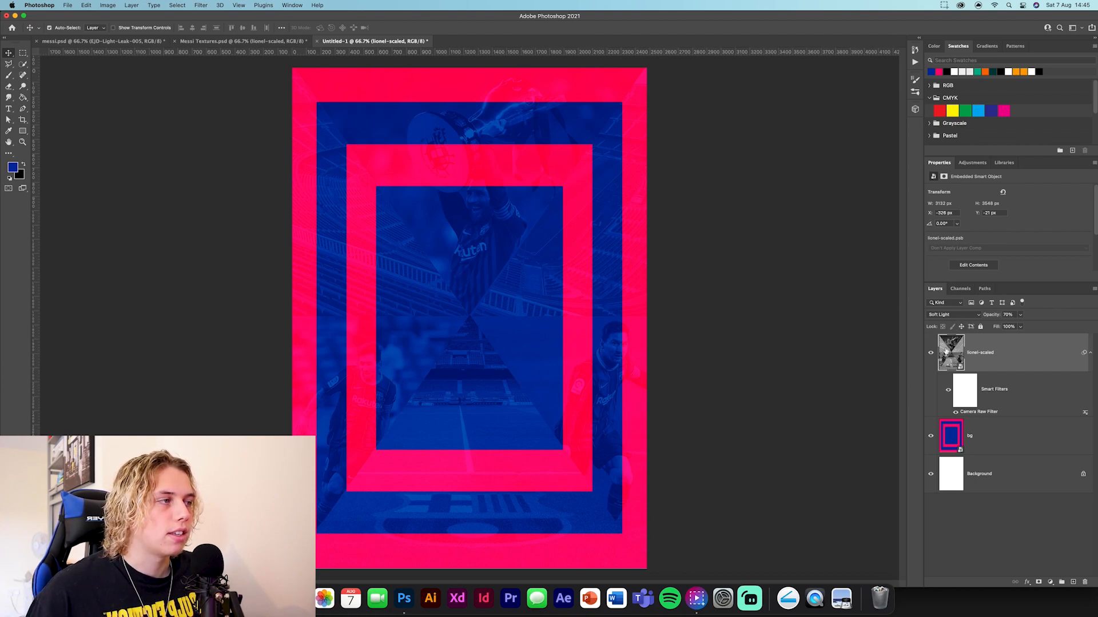
# - With the Line tool set to no fill, draw a diagonal line from the canvas's top-right corner to beyond its bottom-left corner
pyautogui.click(24, 132)
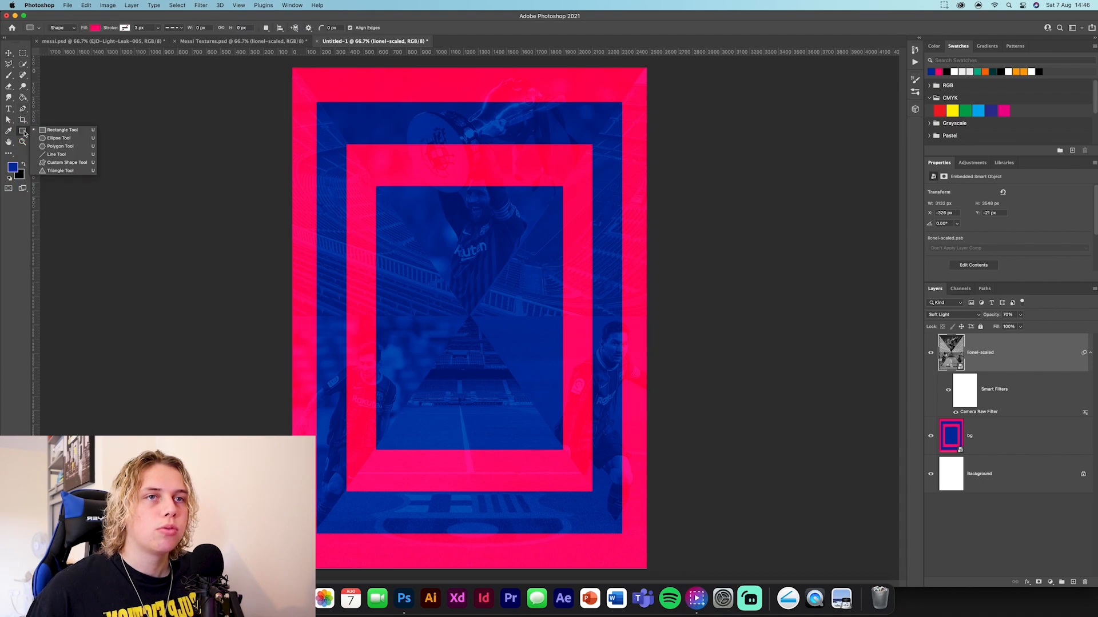
pyautogui.click(53, 156)
pyautogui.click(95, 27)
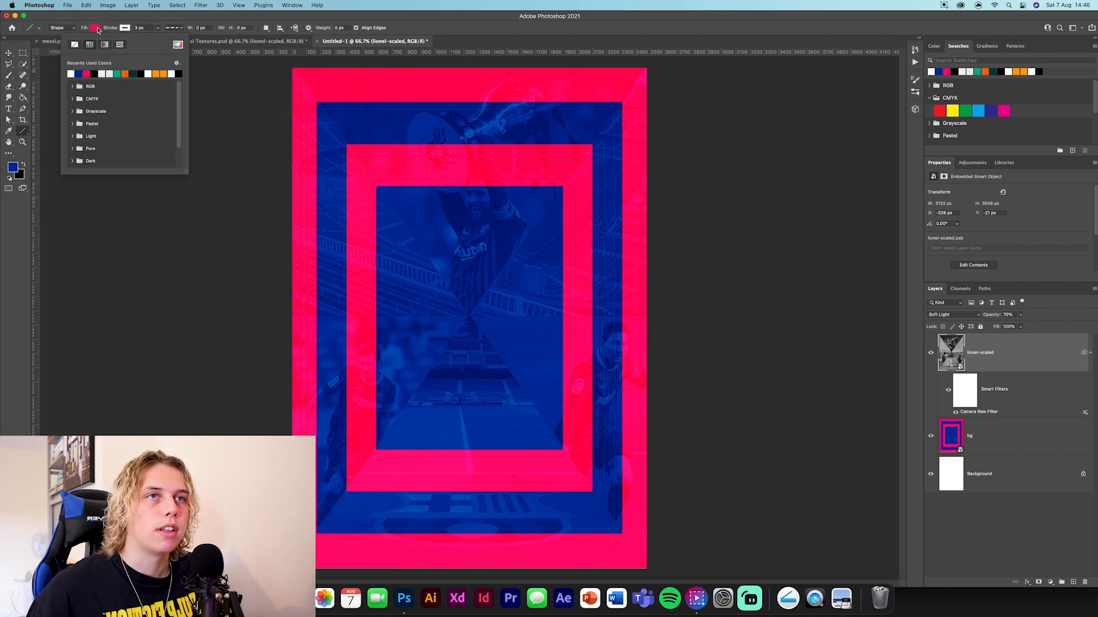
pyautogui.click(74, 44)
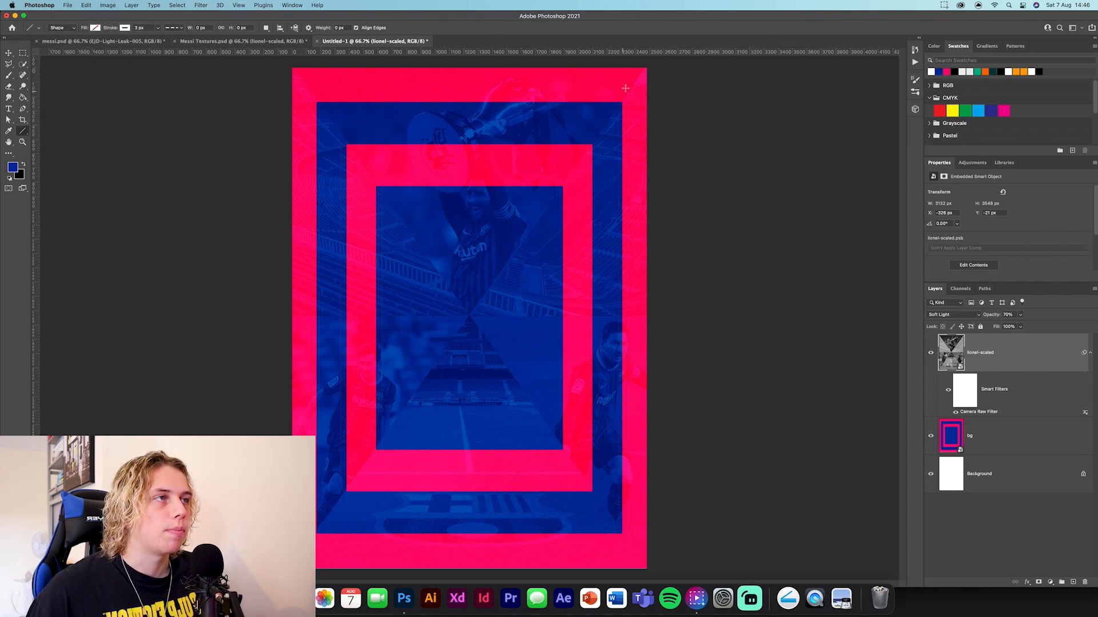
pyautogui.moveTo(647, 66); pyautogui.dragTo(316, 533)
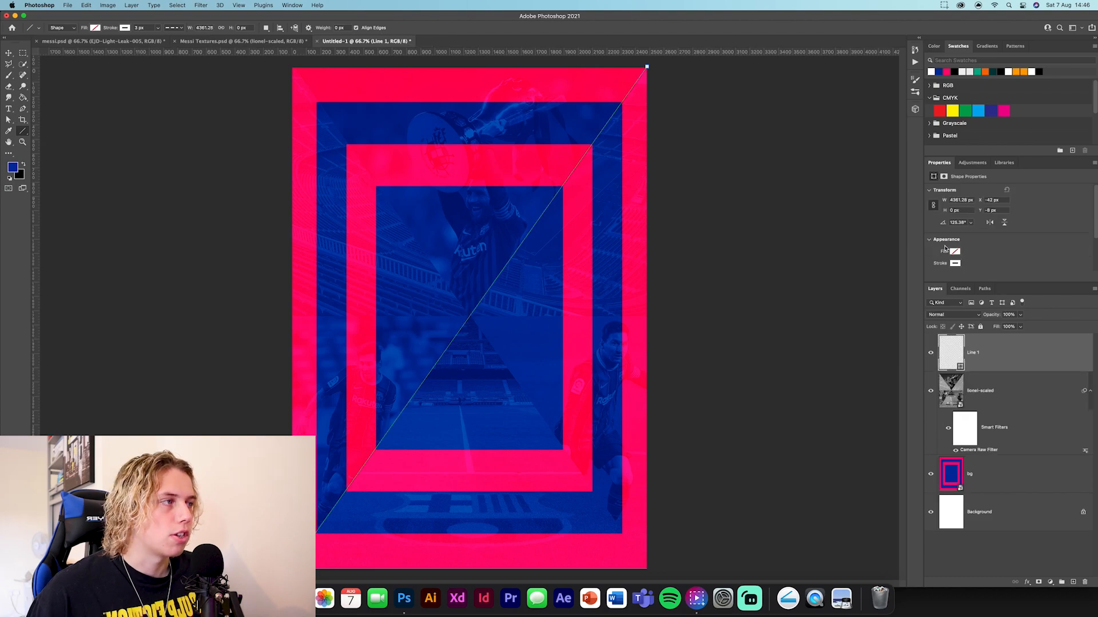
# - Give the diagonal line a solid stroke with a width of 5 px
pyautogui.click(994, 224)
pyautogui.click(984, 252)
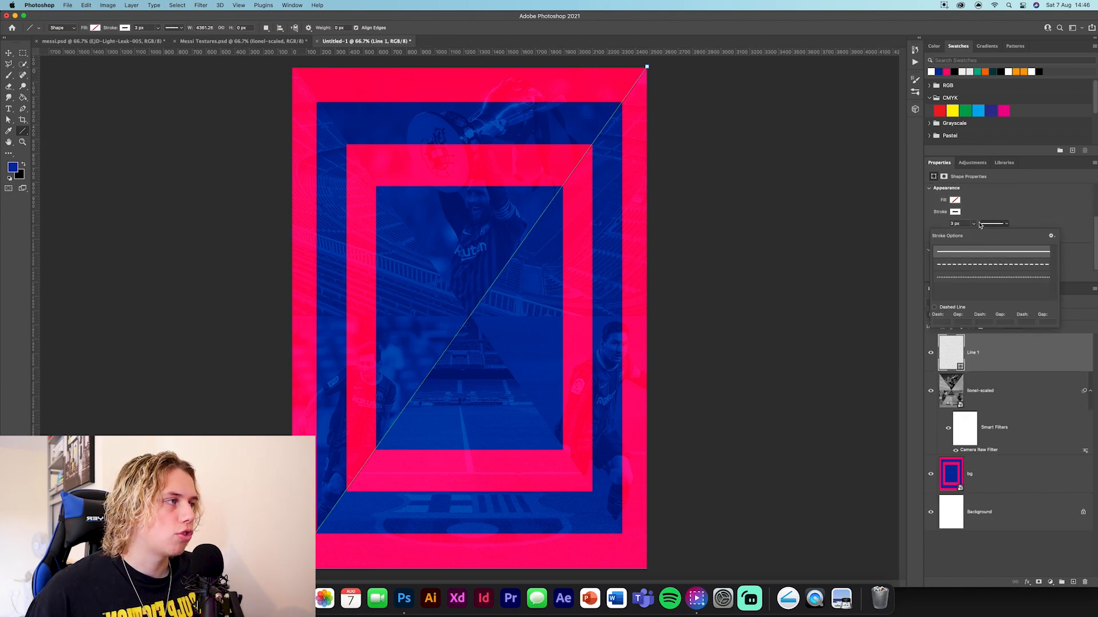
pyautogui.click(974, 224)
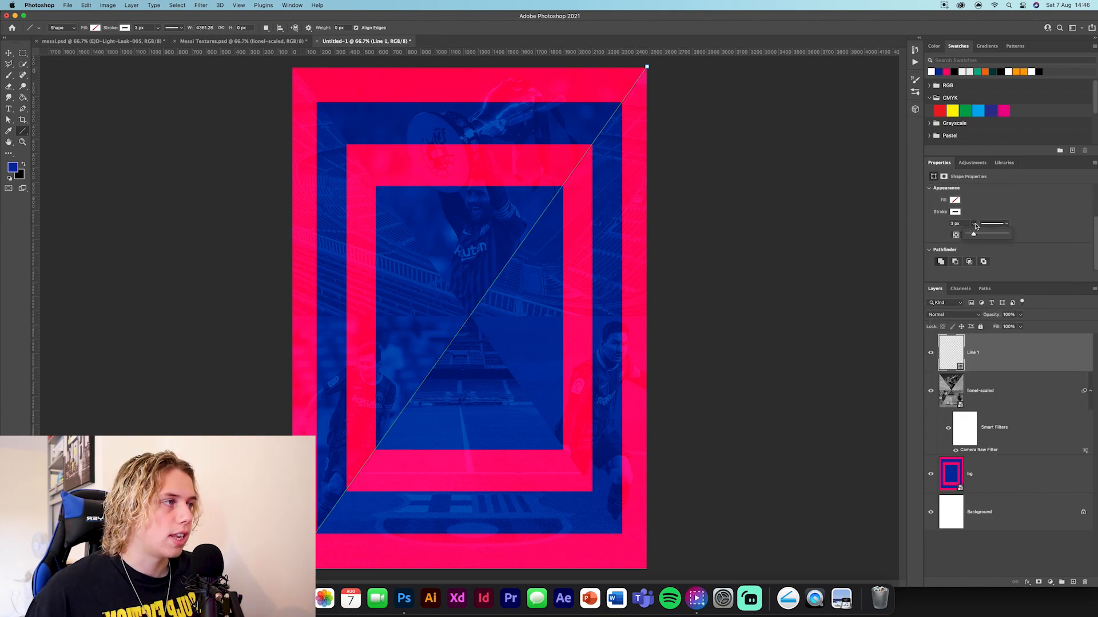
pyautogui.moveTo(976, 238); pyautogui.dragTo(979, 238)
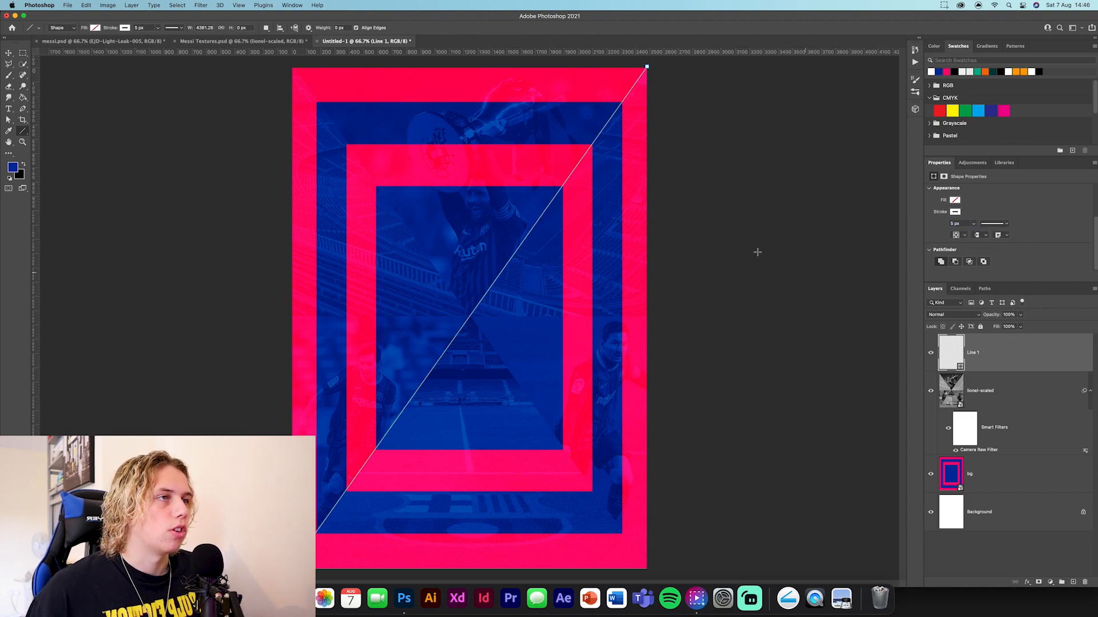
pyautogui.click(8, 51)
pyautogui.click(834, 207)
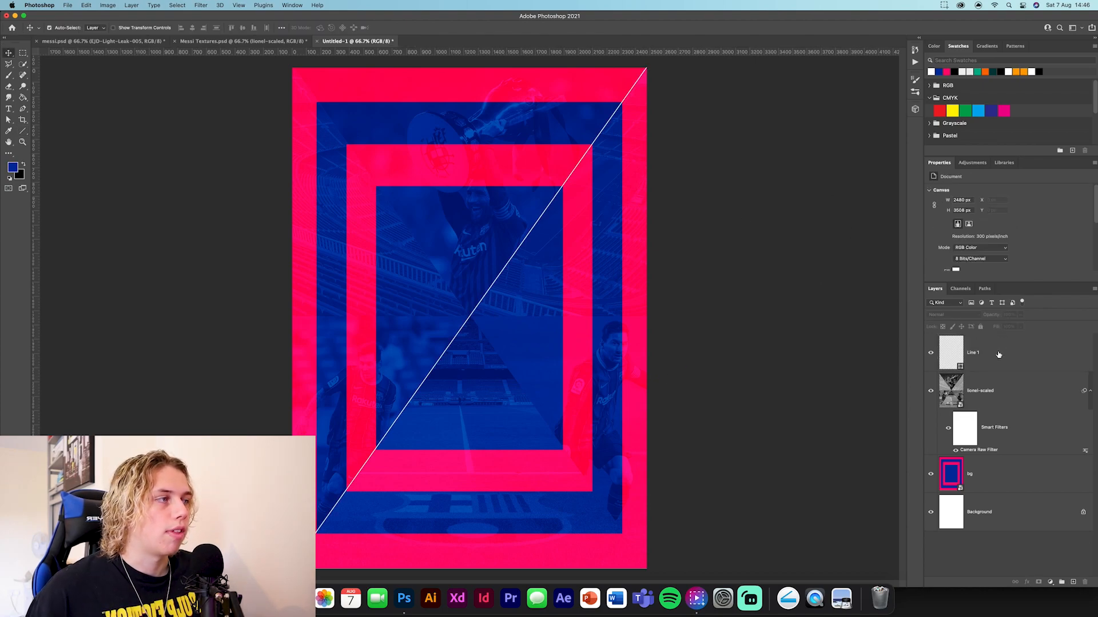
# - Draw the opposite diagonal from the top-left corner and a horizontal line across the canvas through their crossing point
pyautogui.click(998, 355)
pyautogui.click(23, 131)
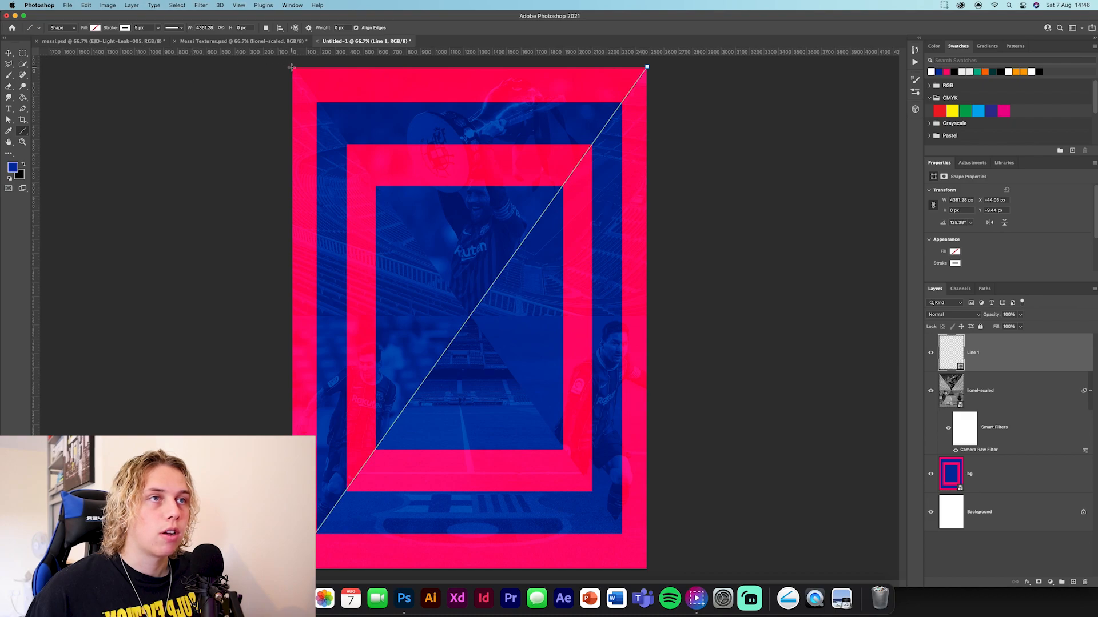
pyautogui.moveTo(292, 67); pyautogui.dragTo(655, 572)
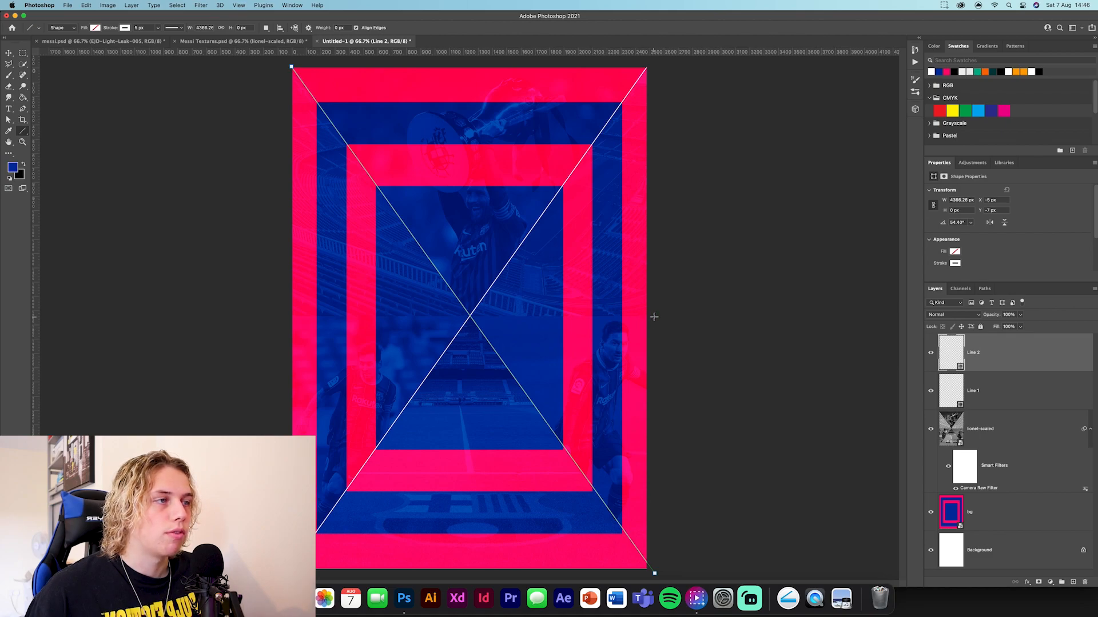
pyautogui.moveTo(654, 317); pyautogui.dragTo(279, 317)
pyautogui.click(8, 53)
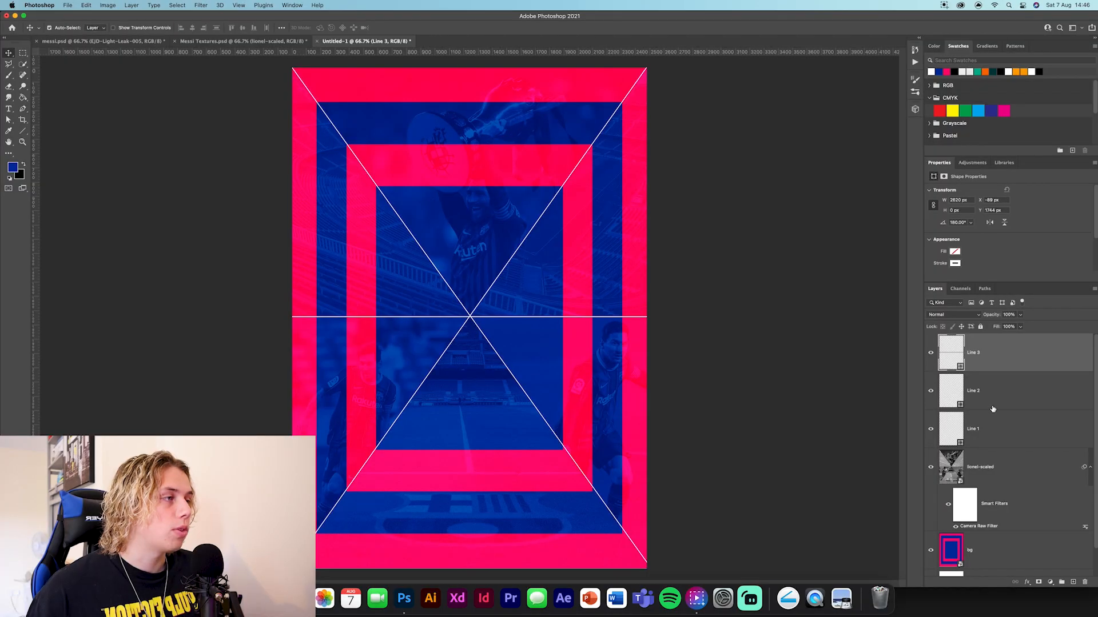
# - Group the three line layers as "lines" and set the group's blend mode to Overlay
pyautogui.keyDown('shift'); pyautogui.click(1022, 439); pyautogui.keyUp('shift')
pyautogui.click(1061, 582)
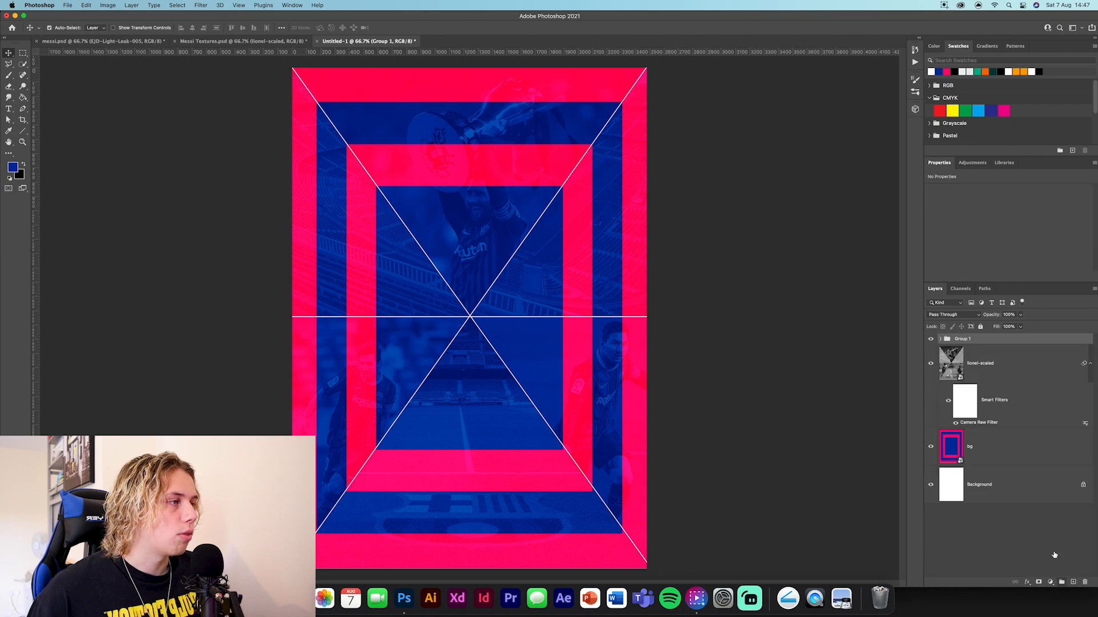
pyautogui.write('lines')
pyautogui.press('Return')
pyautogui.click(966, 315)
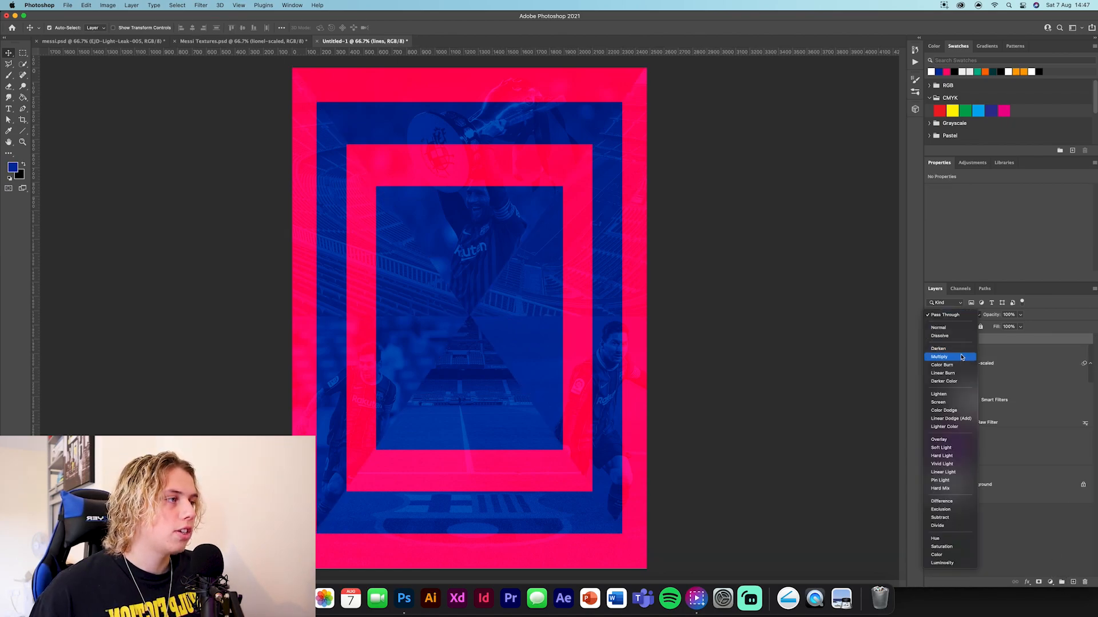
pyautogui.click(949, 439)
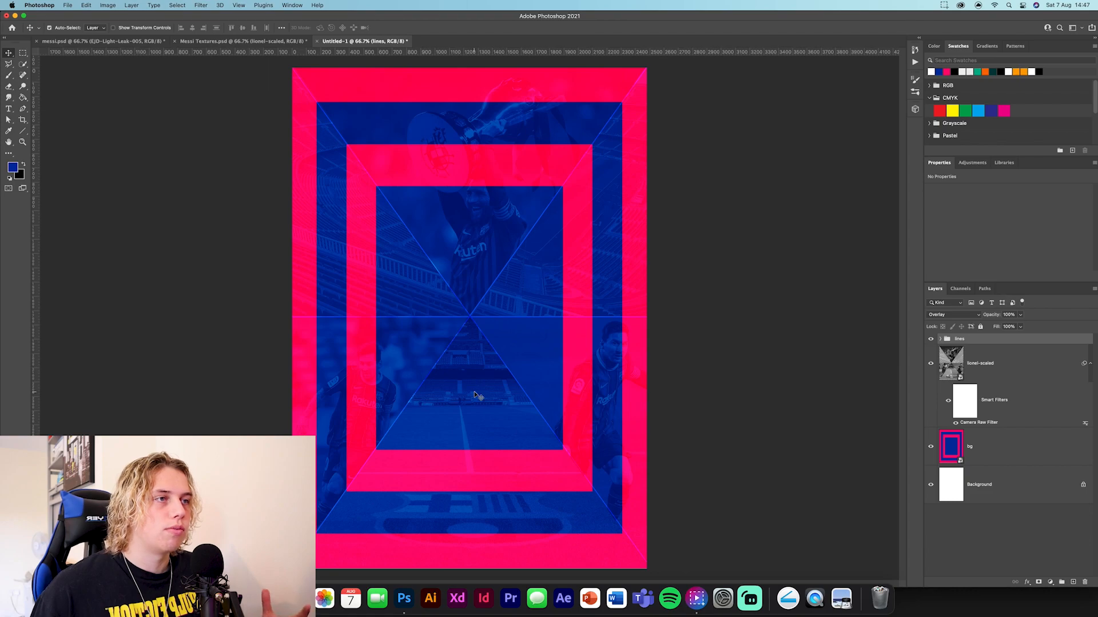
# - Copy the texture group from the Messi Textures document into Untitled-1, centre it over the canvas, and make it visible
pyautogui.click(206, 41)
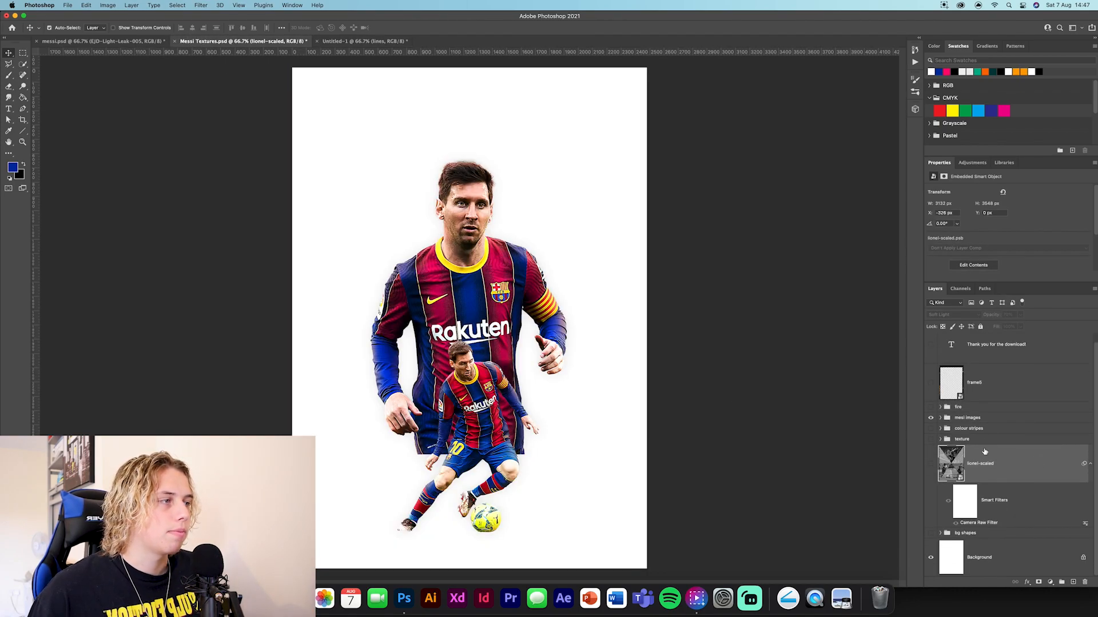
pyautogui.click(950, 441)
pyautogui.click(931, 440)
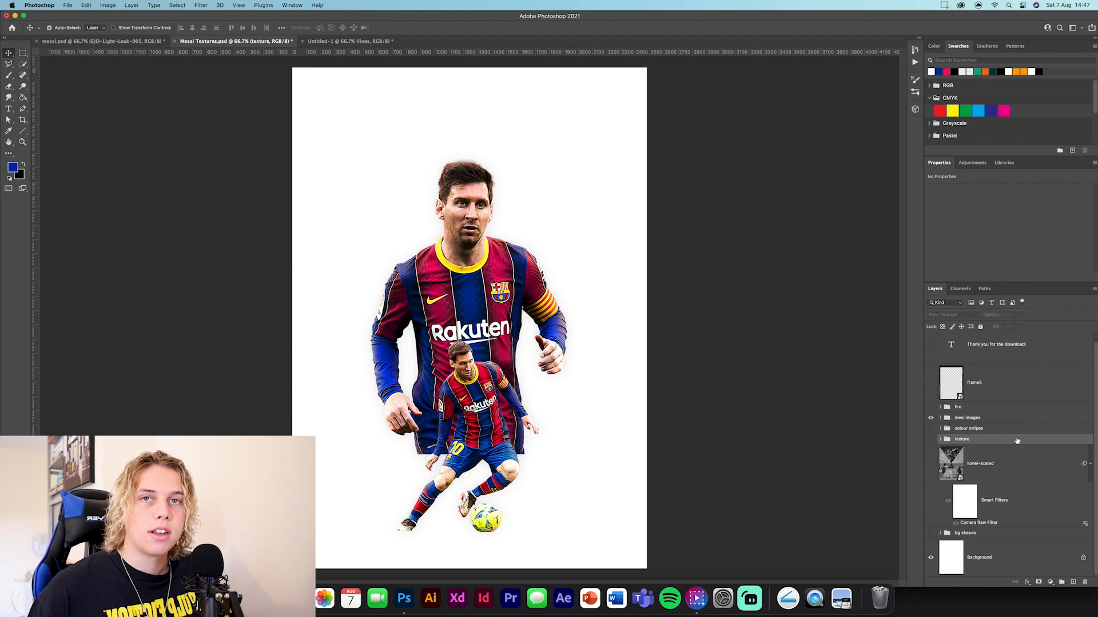
pyautogui.moveTo(1016, 440); pyautogui.dragTo(502, 356)
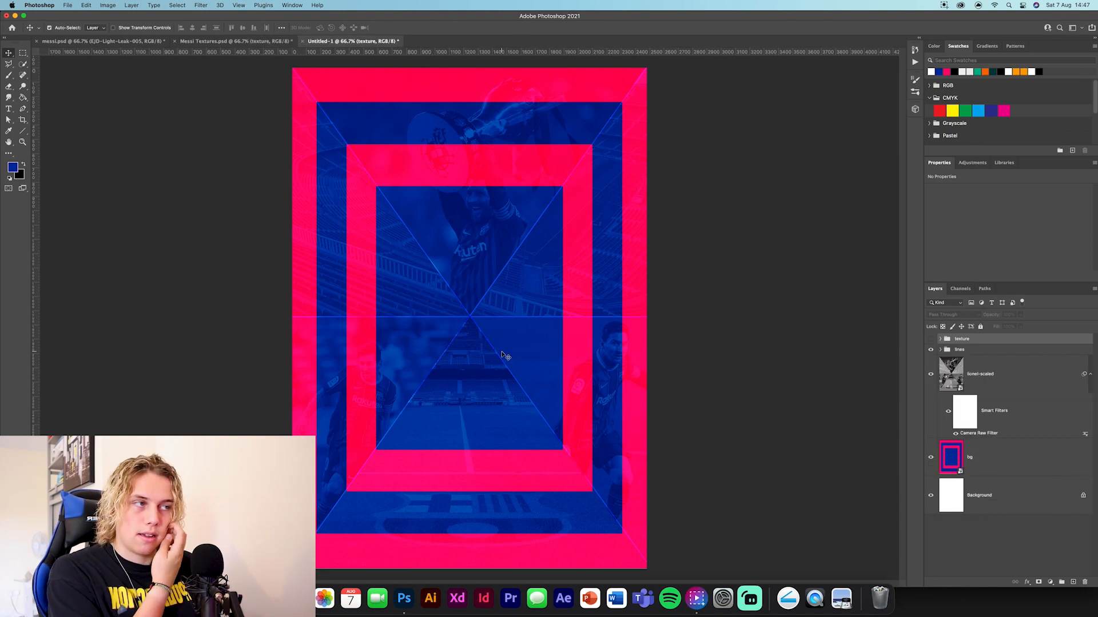
pyautogui.press('super+t')
pyautogui.moveTo(546, 309); pyautogui.dragTo(530, 290)
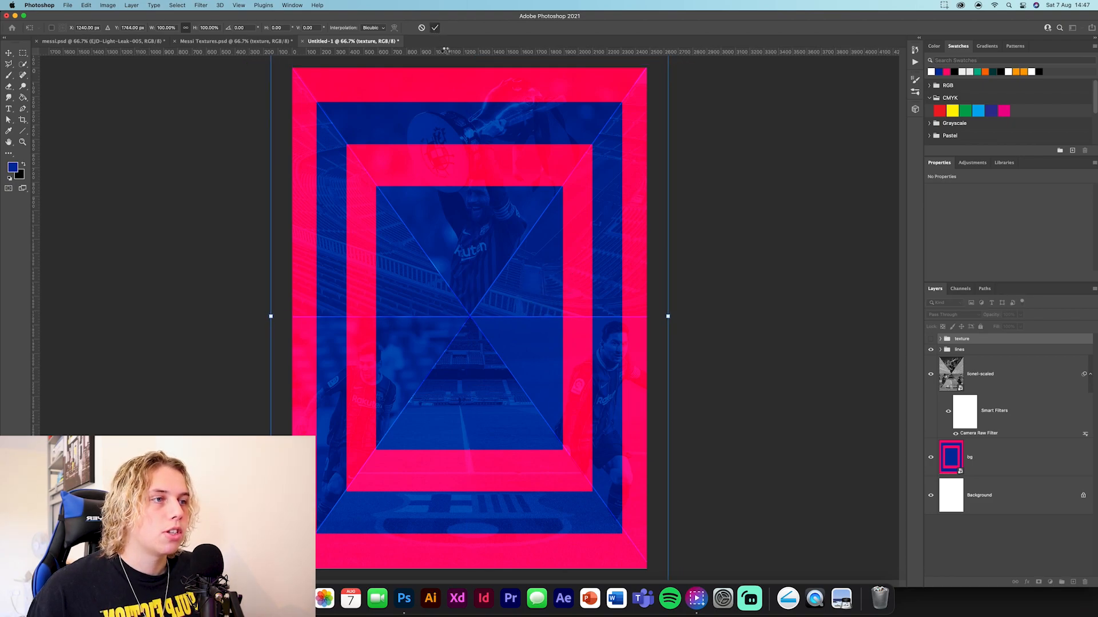
pyautogui.press('Return')
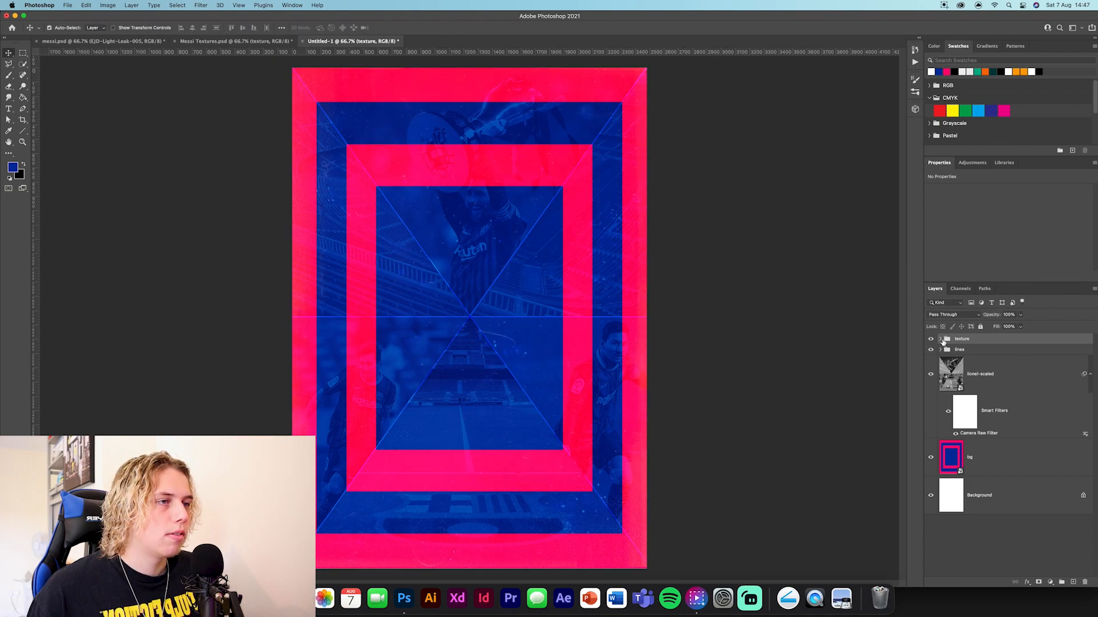
# - Examine the halftone and outside texture layers in the texture group by comparing the poster close up with the outside texture shown and hidden
pyautogui.click(940, 339)
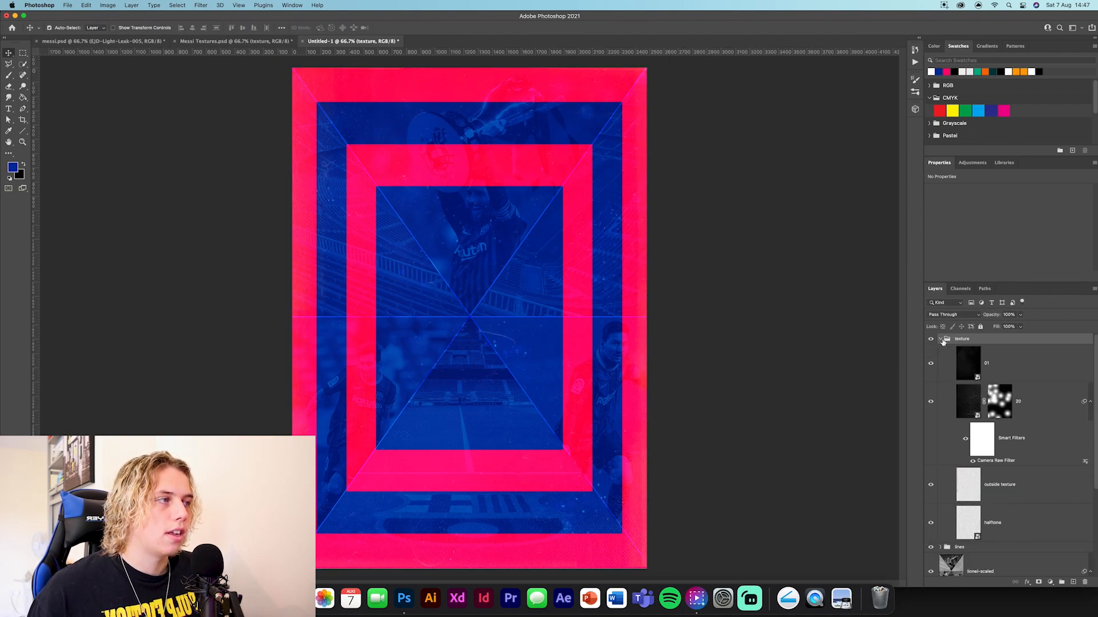
pyautogui.click(1011, 389)
pyautogui.scroll(-2, 1006, 434)
pyautogui.click(985, 477)
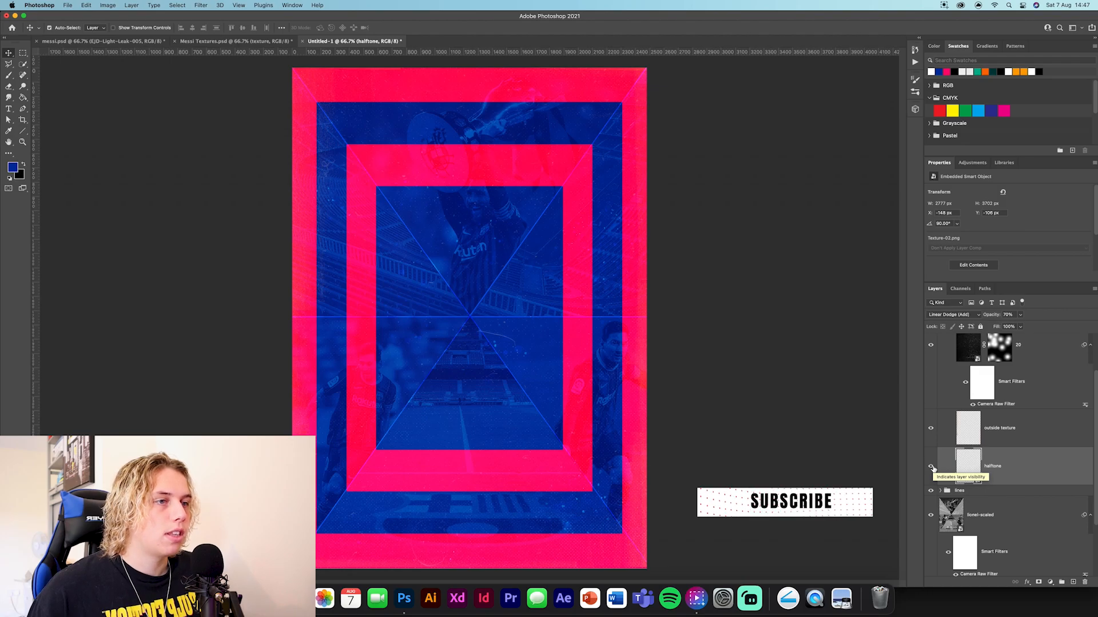
pyautogui.click(932, 429)
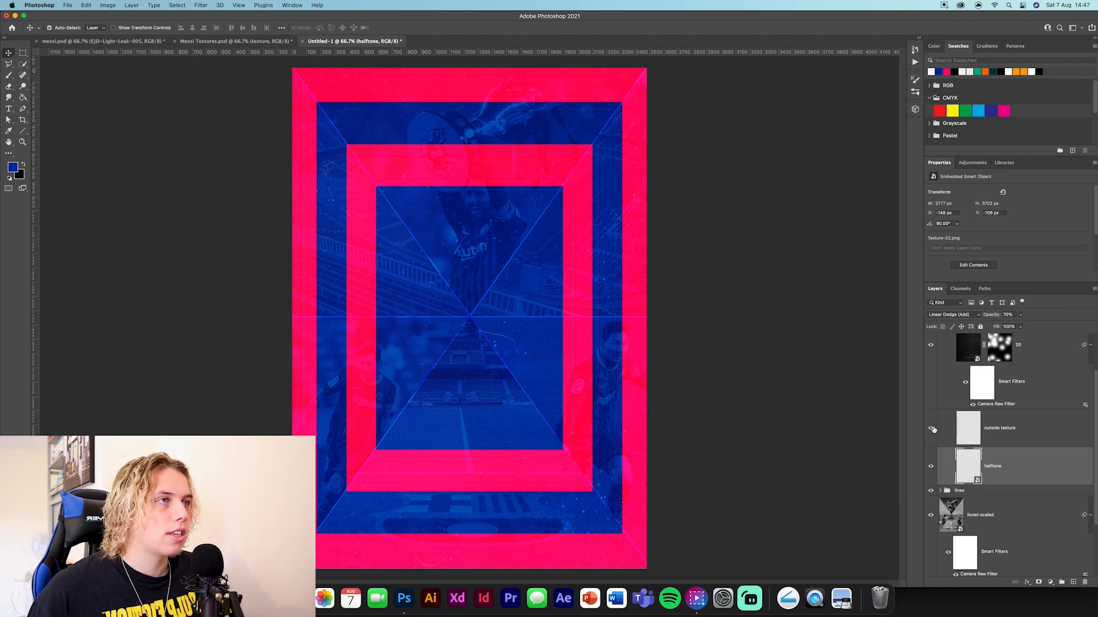
pyautogui.press('super+equal')
pyautogui.press('super+equal')
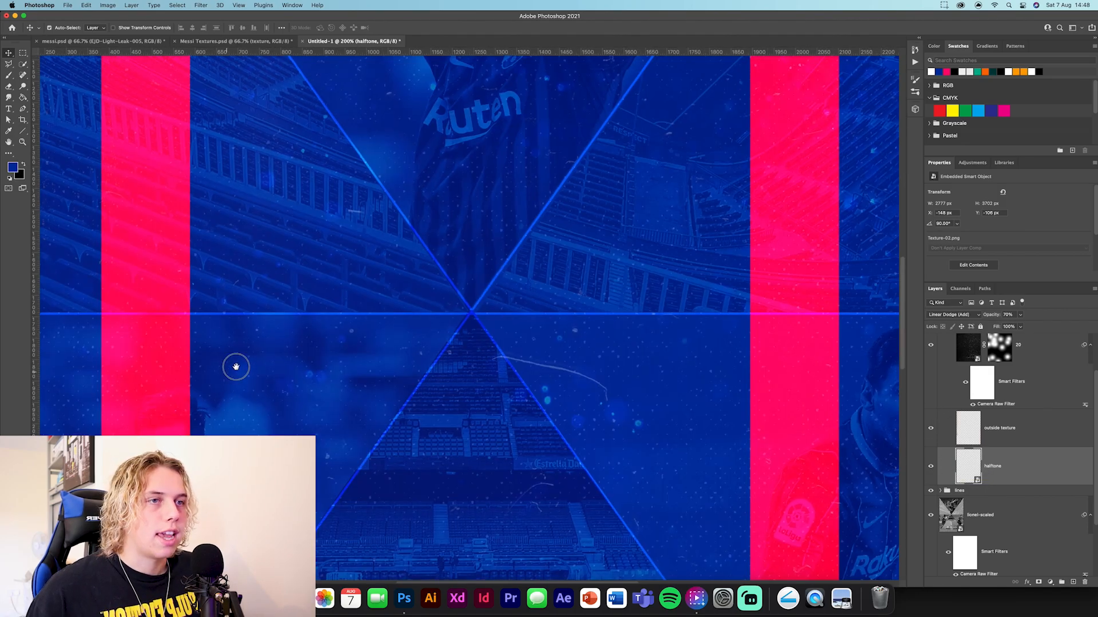
pyautogui.moveTo(227, 368); pyautogui.dragTo(591, 307)
pyautogui.click(934, 431)
pyautogui.click(934, 431)
pyautogui.click(935, 433)
pyautogui.click(935, 433)
pyautogui.click(935, 433)
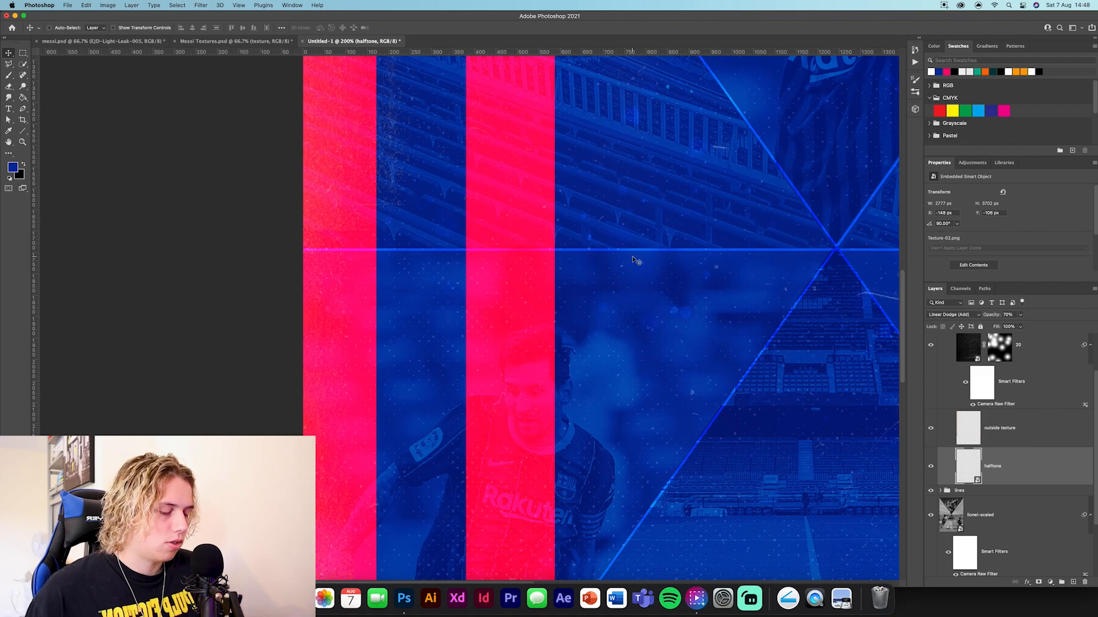
# - Review the masked 20 layer and the 01 layer in the texture group, and collapse the group
pyautogui.press('super+minus')
pyautogui.press('super+minus')
pyautogui.scroll(2, 944, 427)
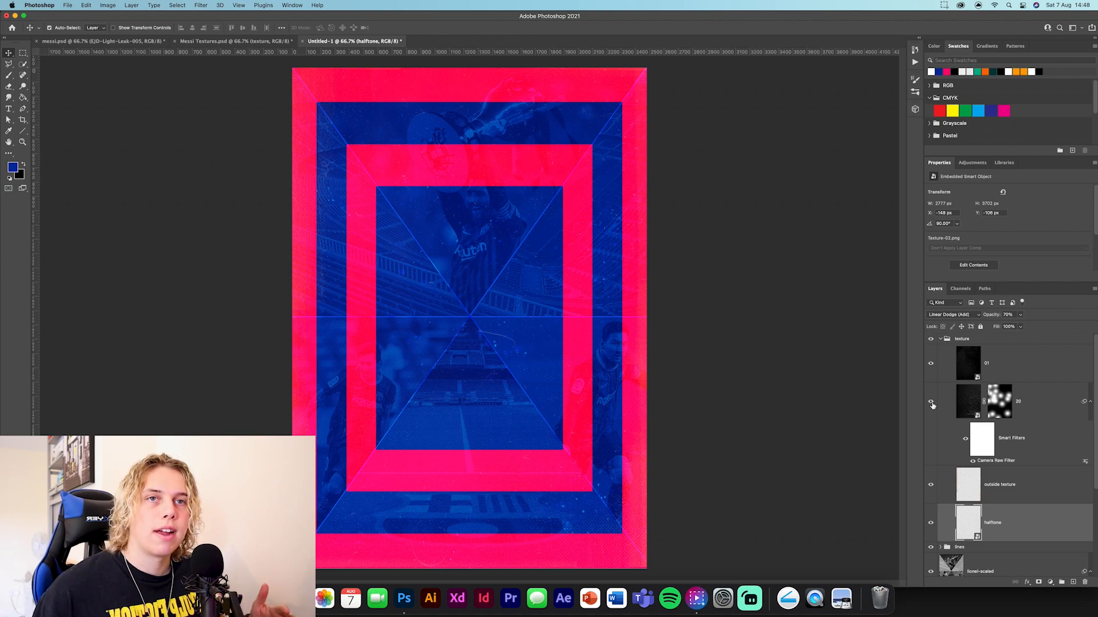
pyautogui.click(999, 402)
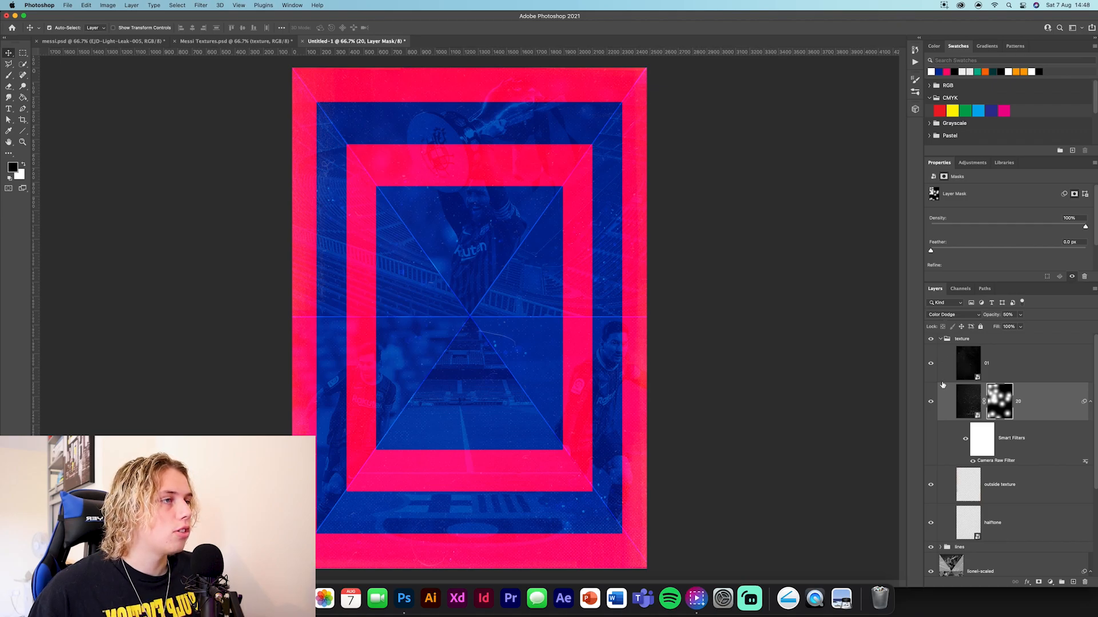
pyautogui.click(1010, 374)
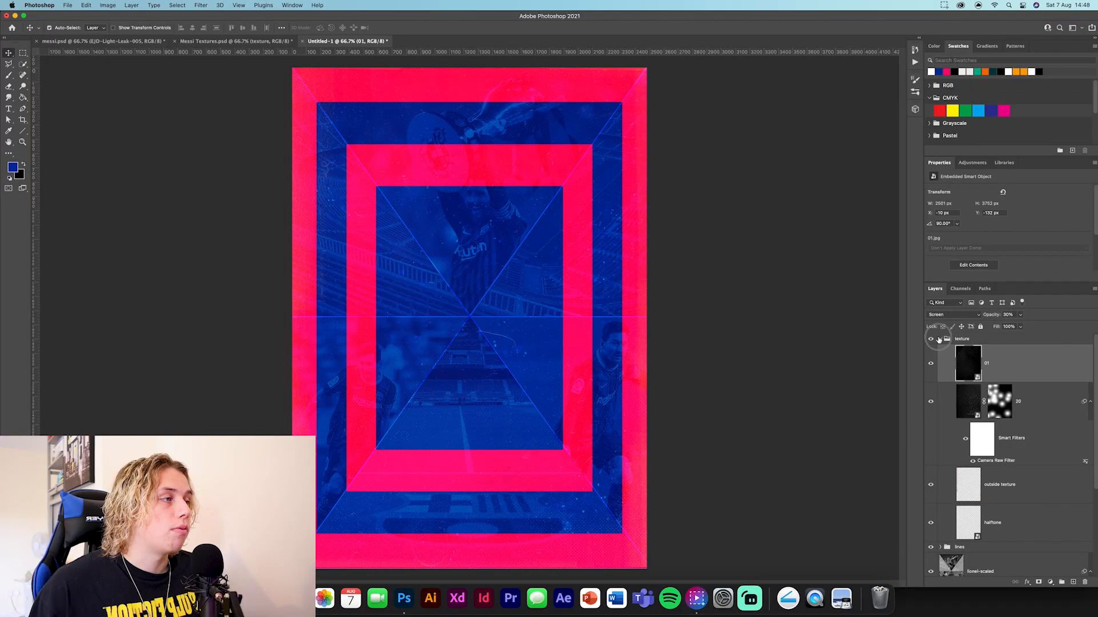
pyautogui.click(938, 340)
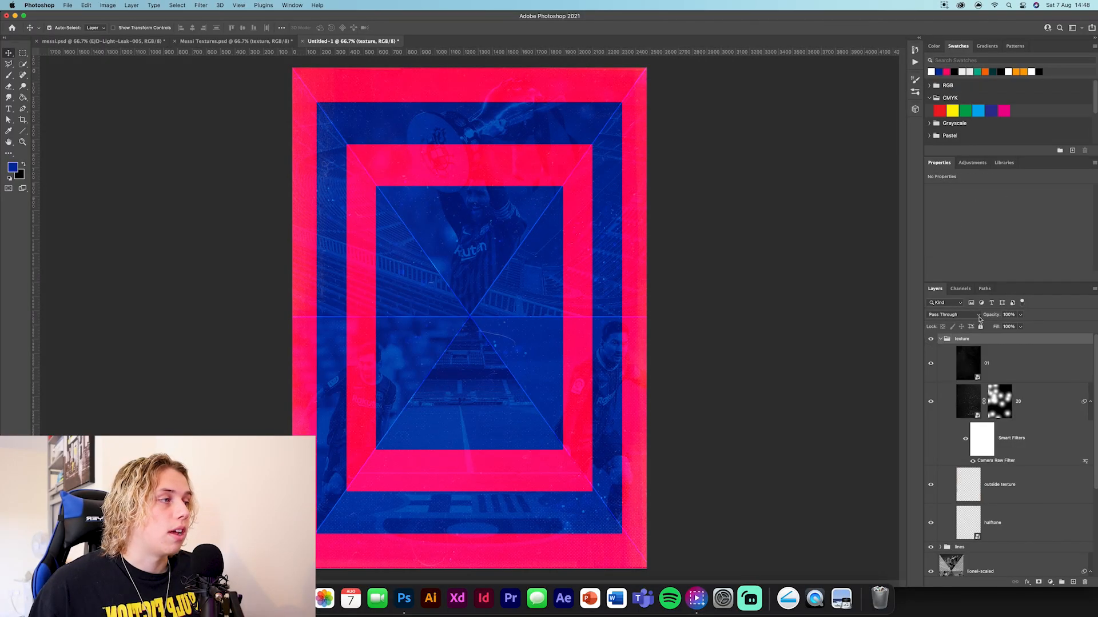
pyautogui.click(941, 339)
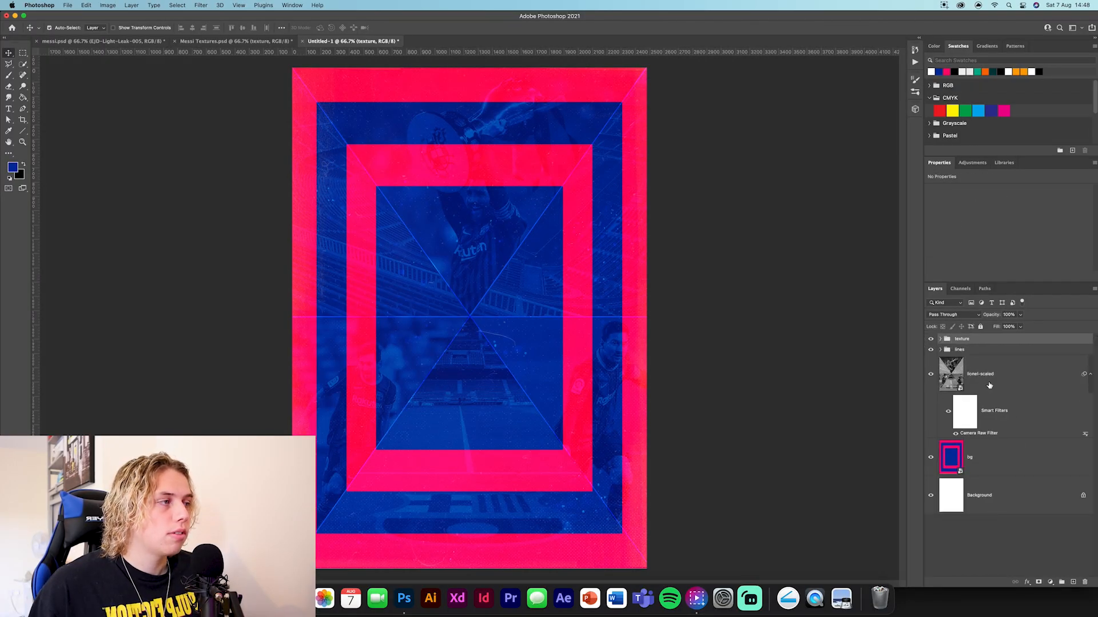
# - Make the colour stripes group visible in the Messi Textures document
pyautogui.hotkey('ctrl', 'shift', 'Tab')
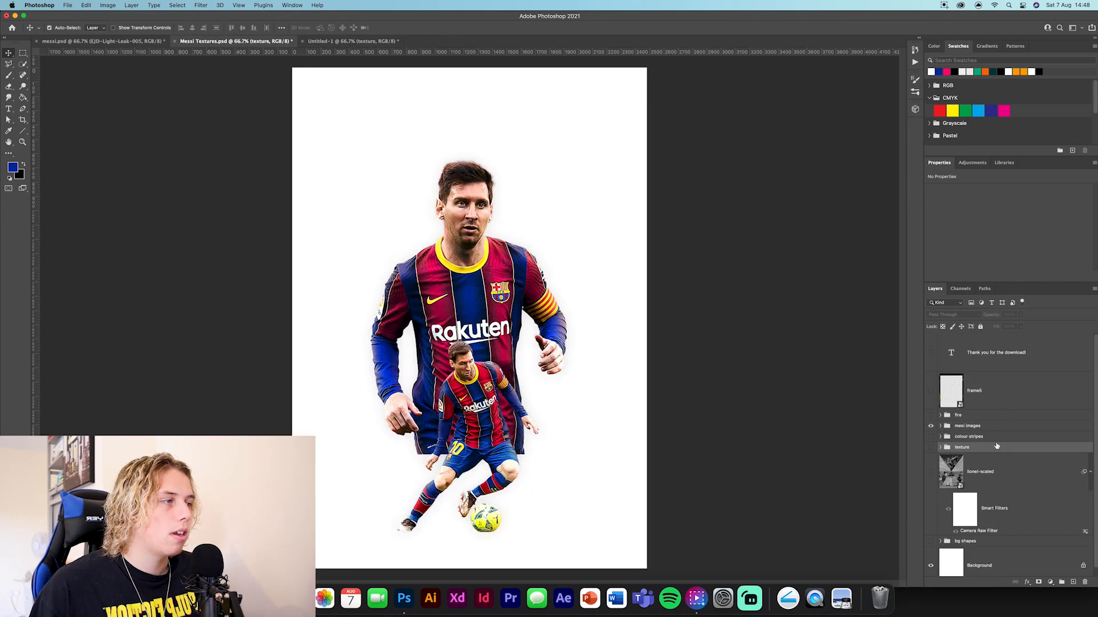
pyautogui.click(992, 437)
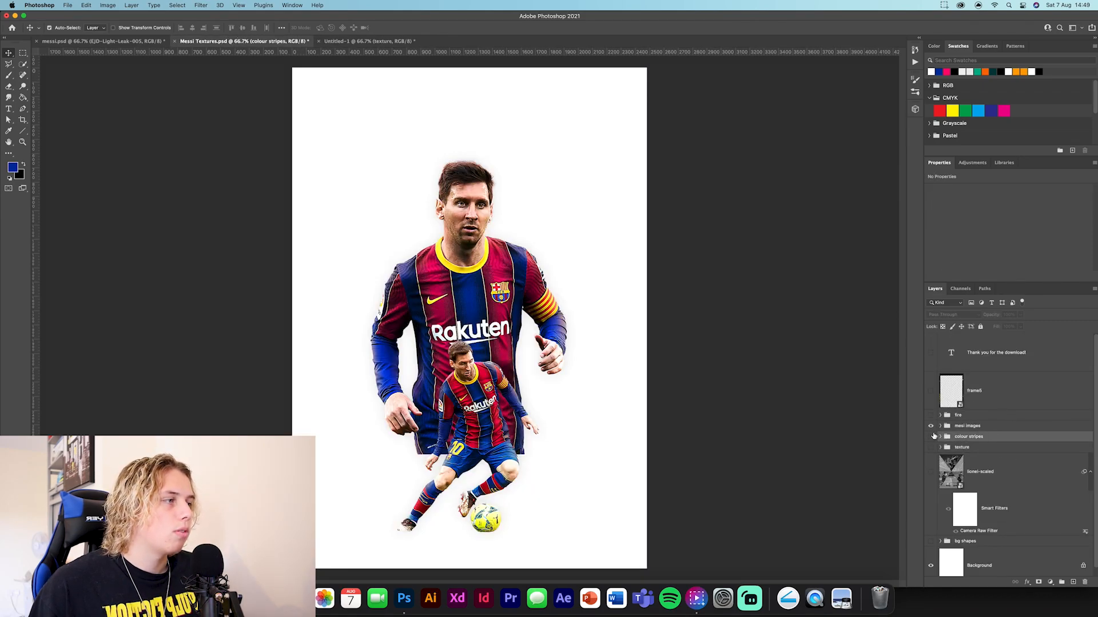
pyautogui.click(958, 427)
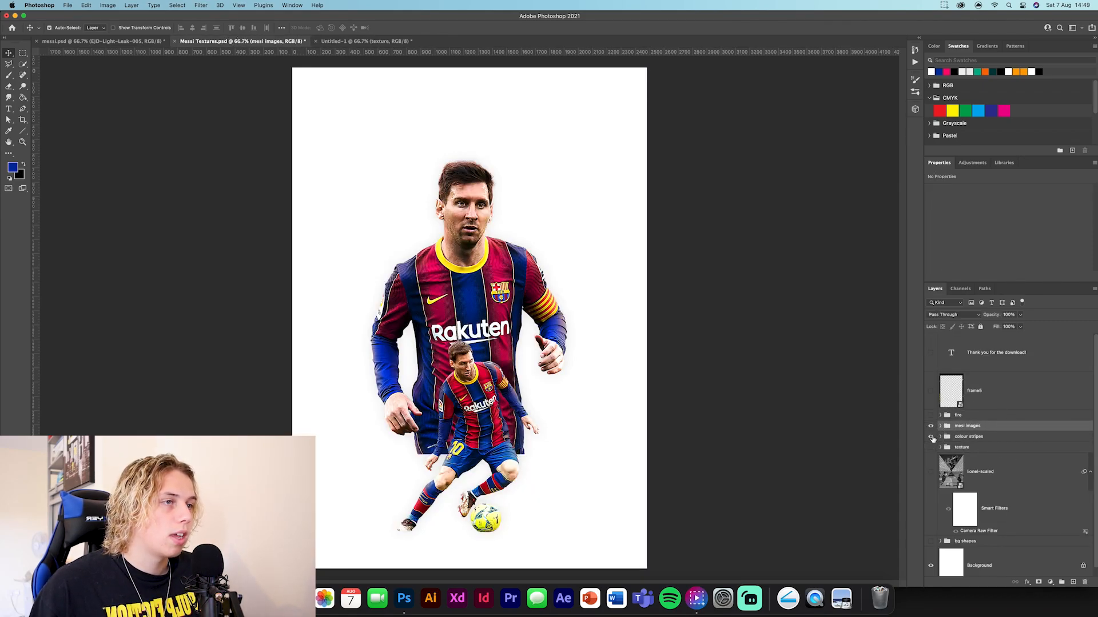
pyautogui.click(991, 438)
pyautogui.click(989, 427)
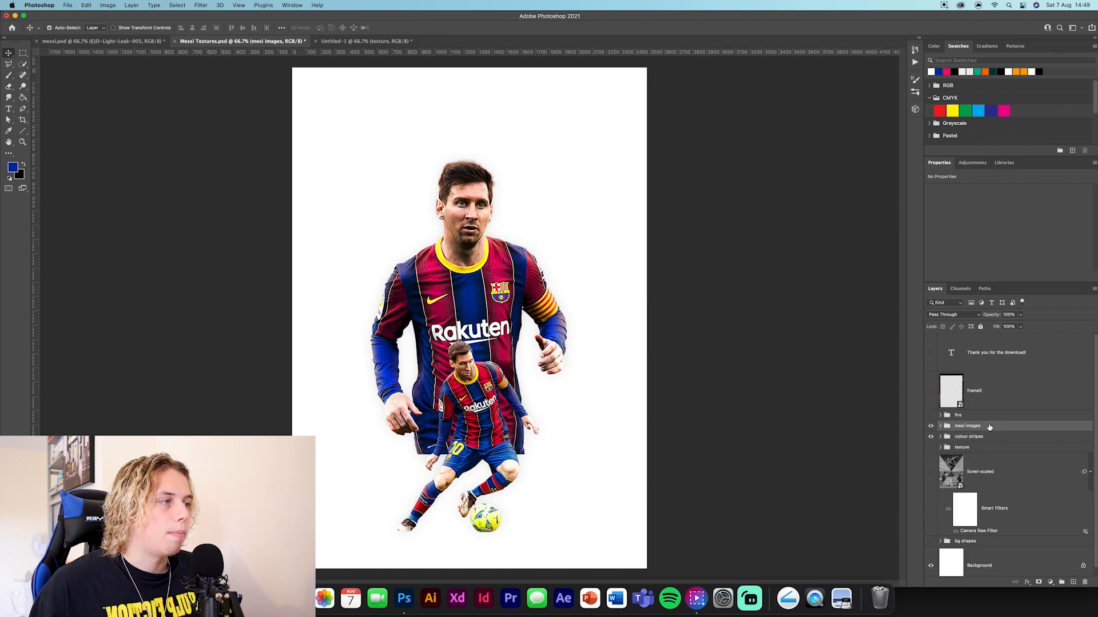
pyautogui.click(992, 437)
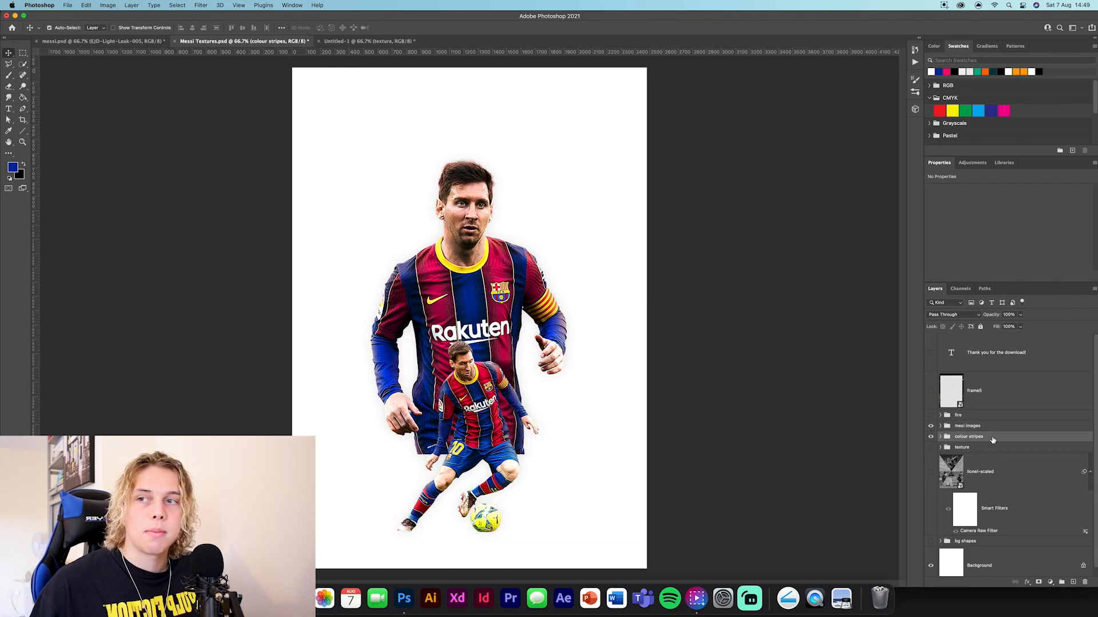
# - Copy the colour stripes group from Messi Textures into Untitled-1 and position it so the light streaks cover the canvas
pyautogui.moveTo(992, 440); pyautogui.dragTo(558, 276)
pyautogui.hotkey('ctrl', 't')
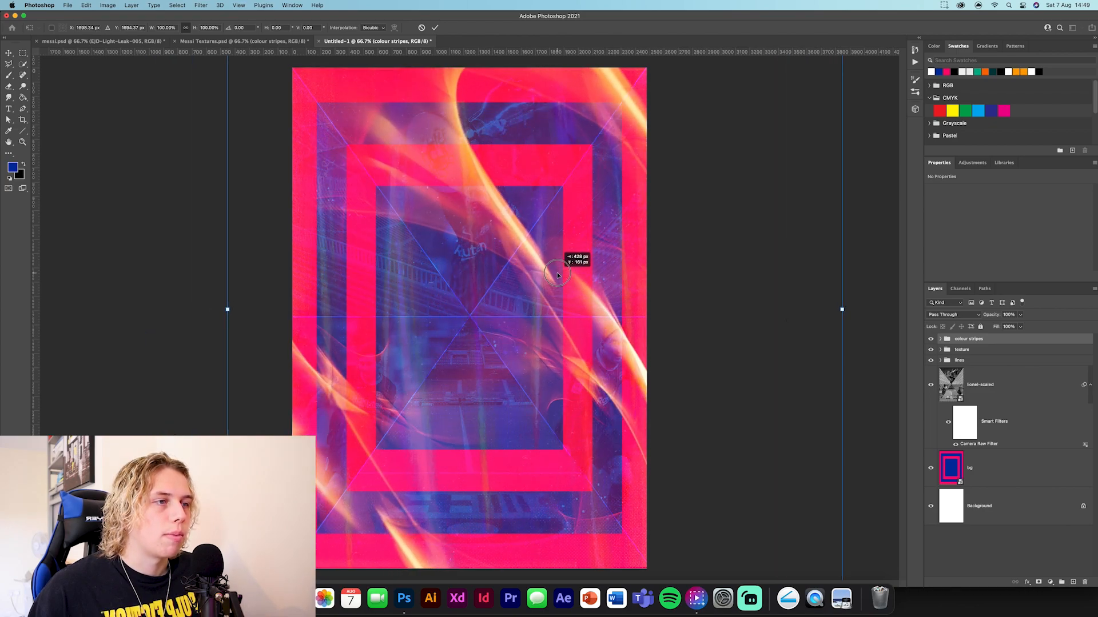
pyautogui.moveTo(558, 276); pyautogui.dragTo(558, 275)
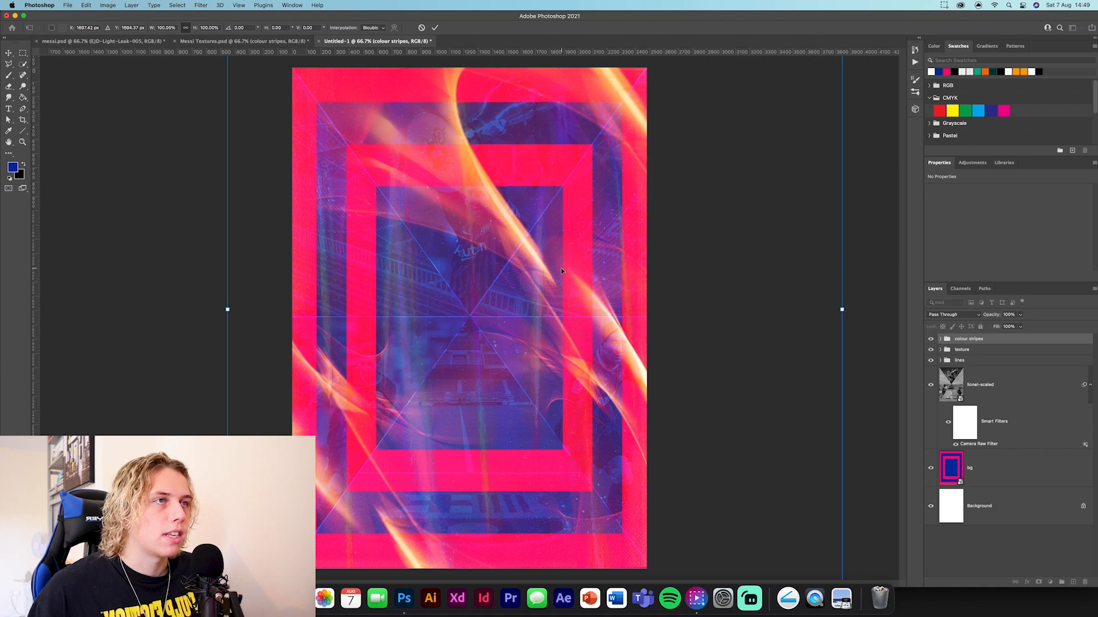
pyautogui.click(435, 27)
pyautogui.click(719, 263)
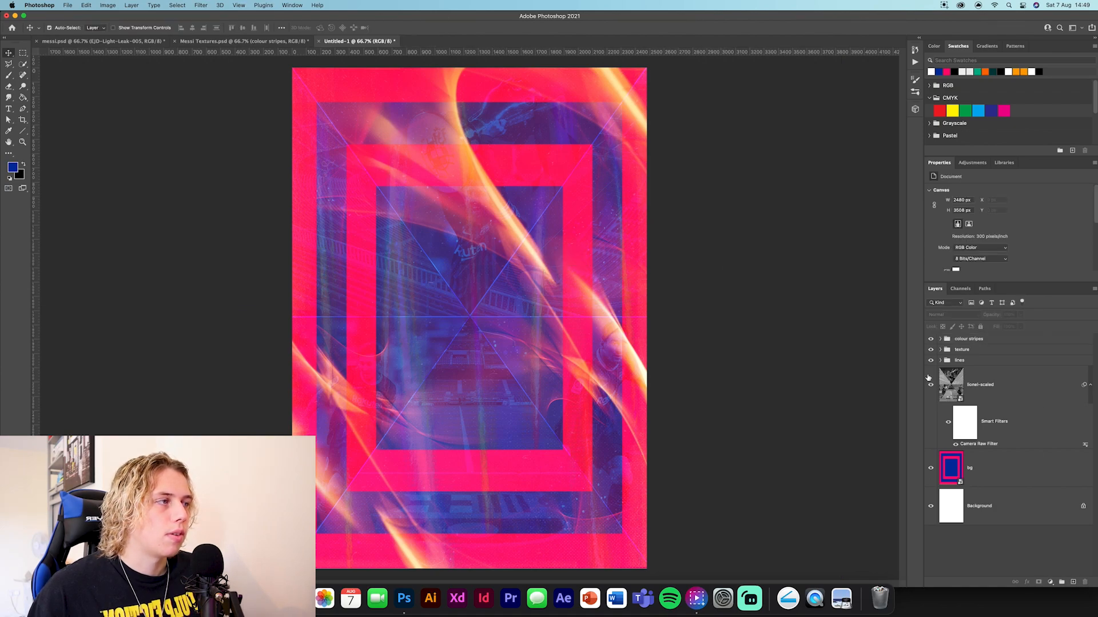
# - Examine what the pfgrs light-leak layers and the rainbow stripes layer add to the poster by toggling their visibility in the colour stripes group
pyautogui.click(940, 339)
pyautogui.click(1023, 440)
pyautogui.click(931, 363)
pyautogui.click(932, 363)
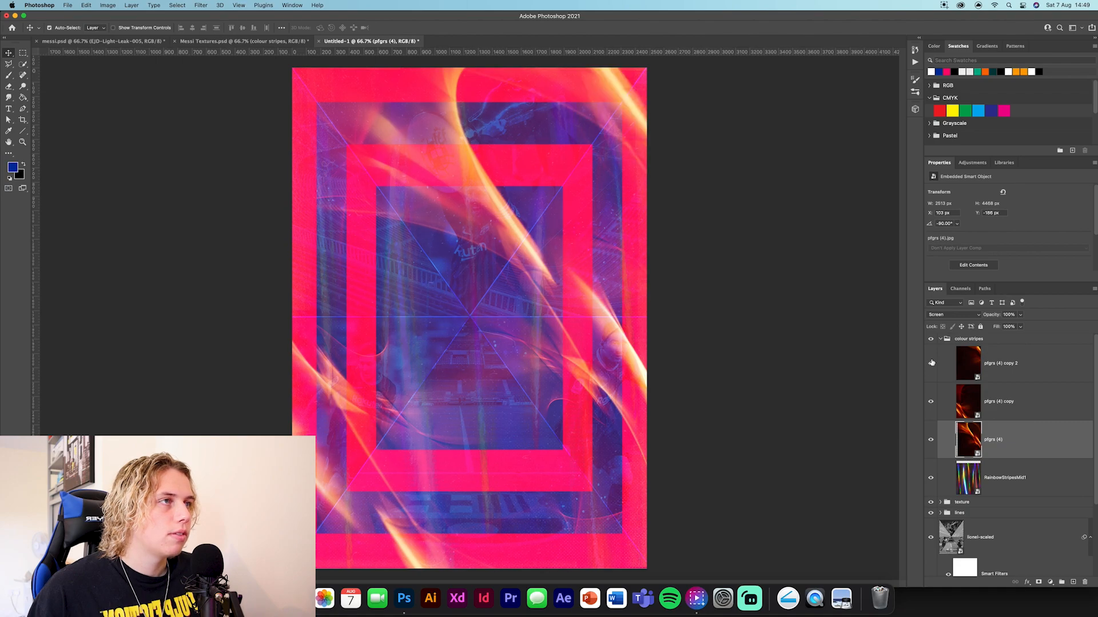
pyautogui.click(929, 412)
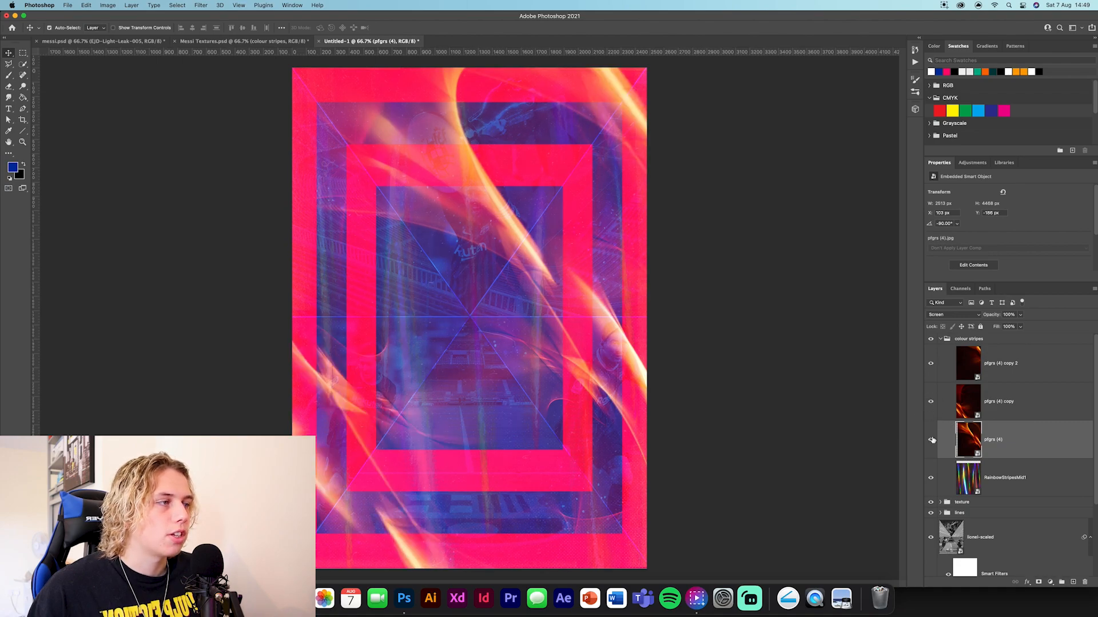
pyautogui.click(931, 478)
pyautogui.click(932, 477)
pyautogui.click(934, 477)
pyautogui.click(933, 477)
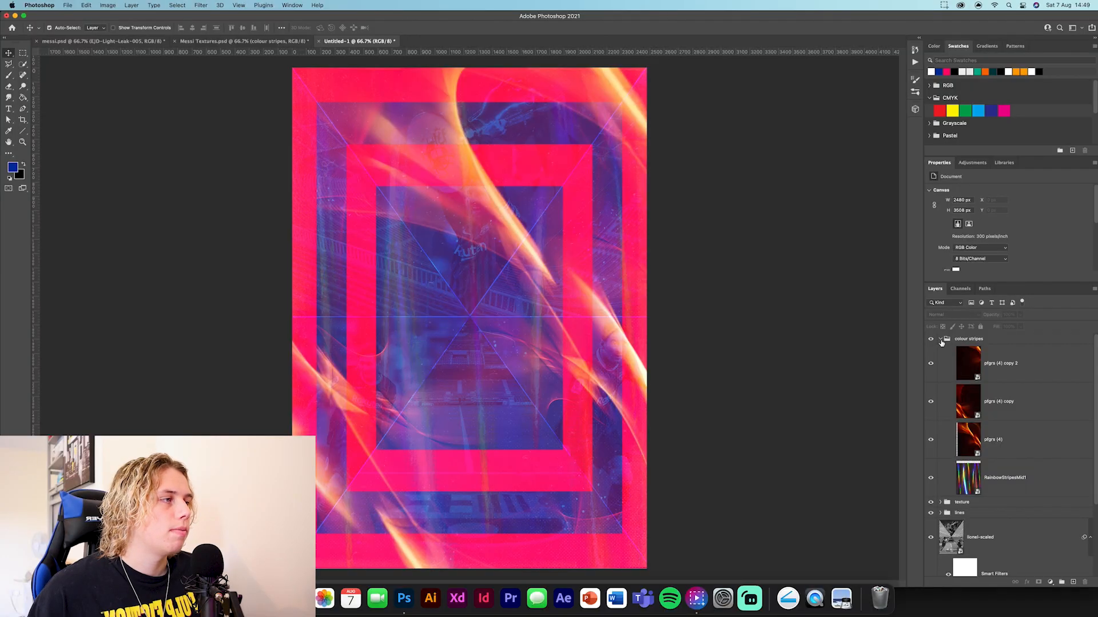
pyautogui.click(941, 340)
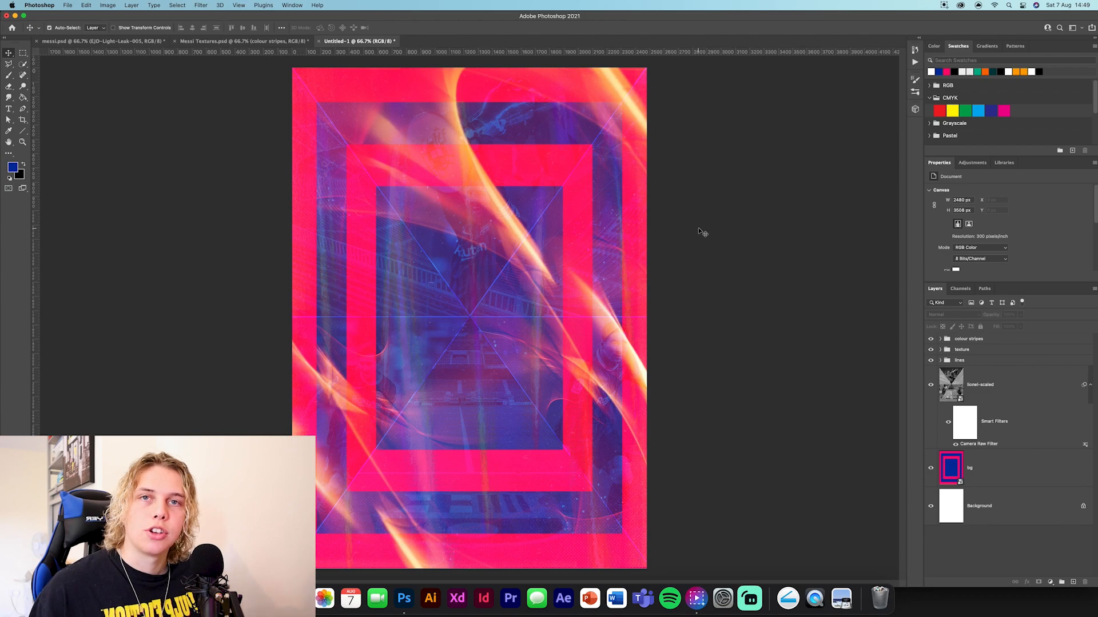
# - Copy the messi images group from Messi Textures into Untitled-1 and place it in the centre of the poster above the colour stripes
pyautogui.click(234, 41)
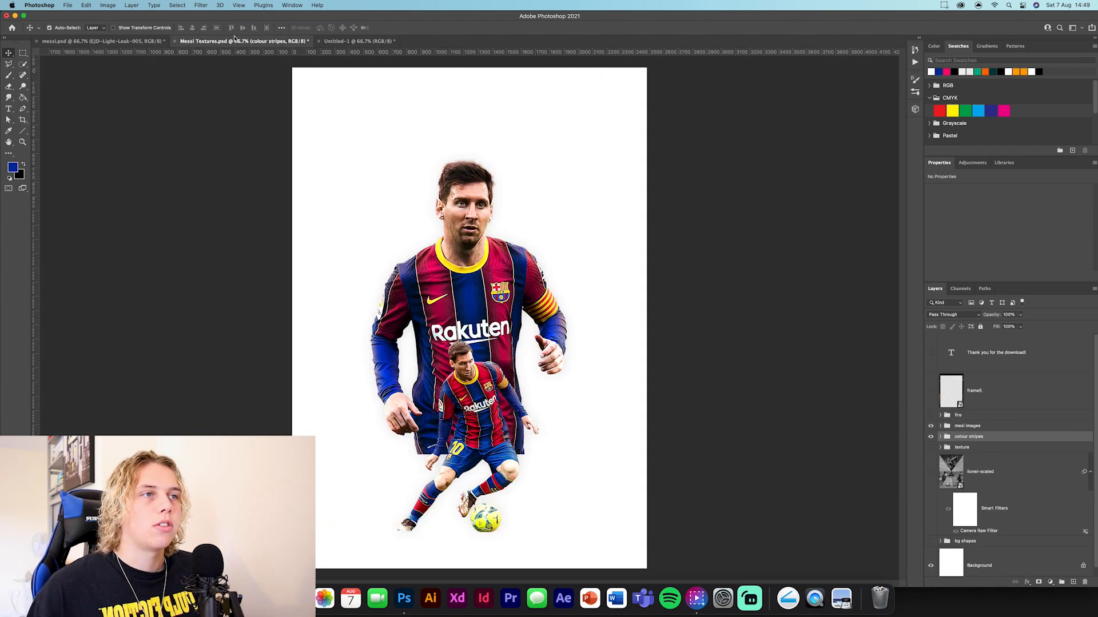
pyautogui.moveTo(963, 430); pyautogui.dragTo(488, 327)
pyautogui.press('super+t')
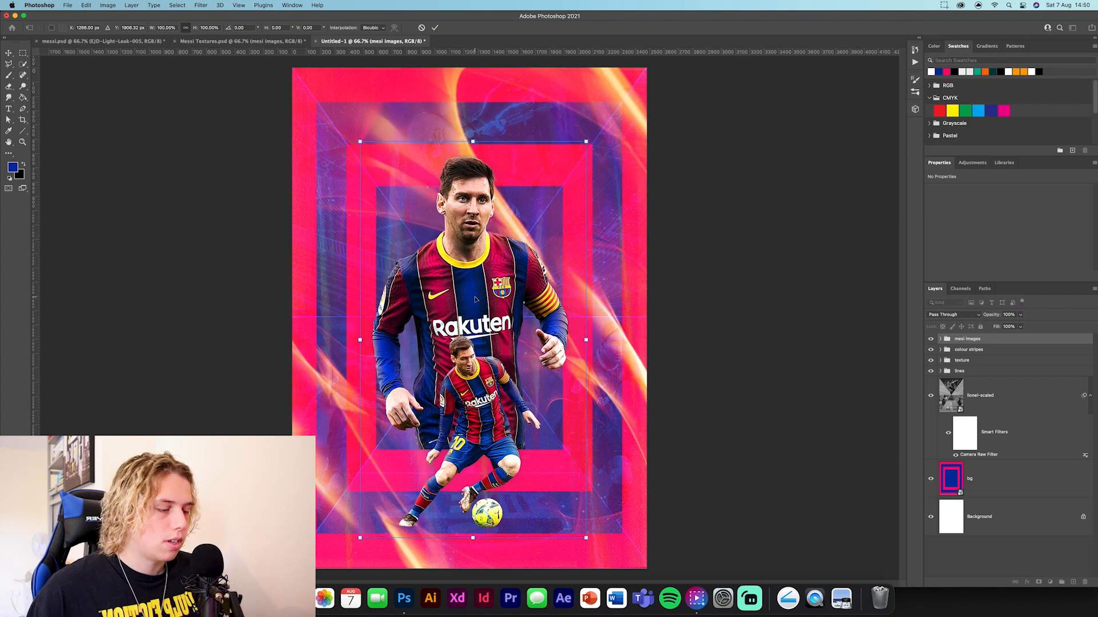
pyautogui.click(436, 28)
pyautogui.click(880, 341)
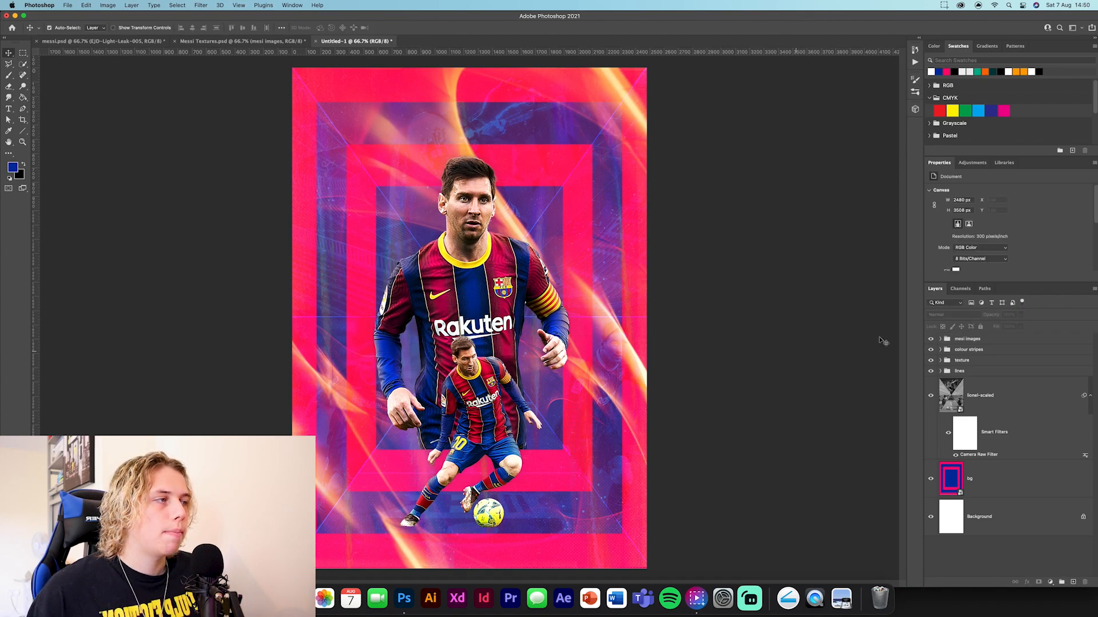
# - Nudge the main group inside messi images slightly so the large player figure sits centred on the poster
pyautogui.click(940, 340)
pyautogui.click(970, 351)
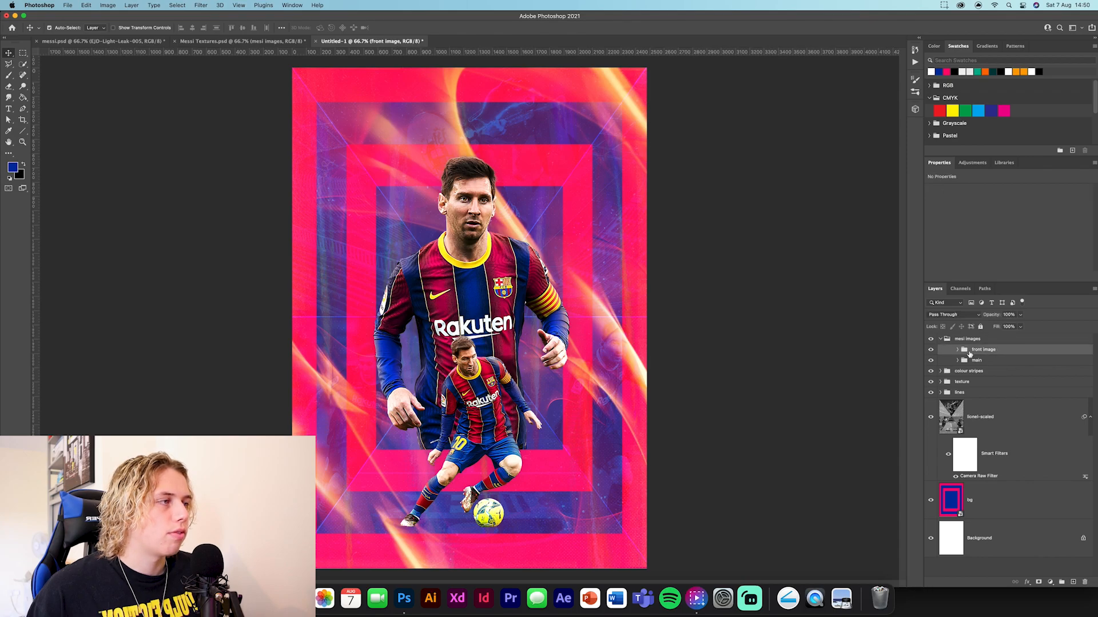
pyautogui.click(992, 361)
pyautogui.click(931, 361)
pyautogui.click(930, 361)
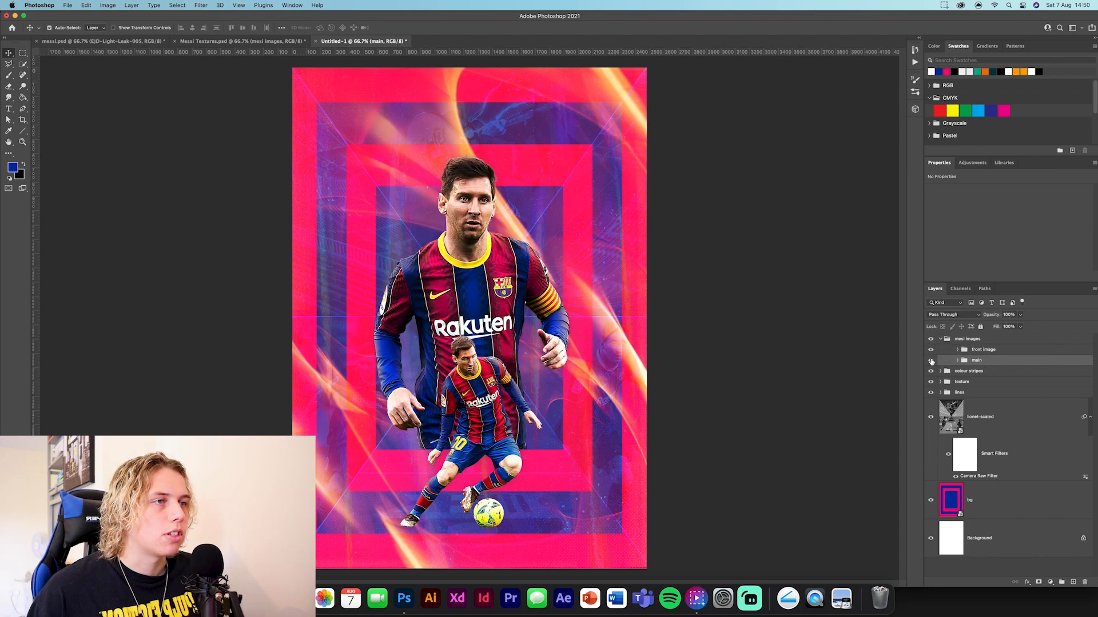
pyautogui.hotkey('ctrl', 't')
pyautogui.moveTo(487, 283); pyautogui.dragTo(481, 280)
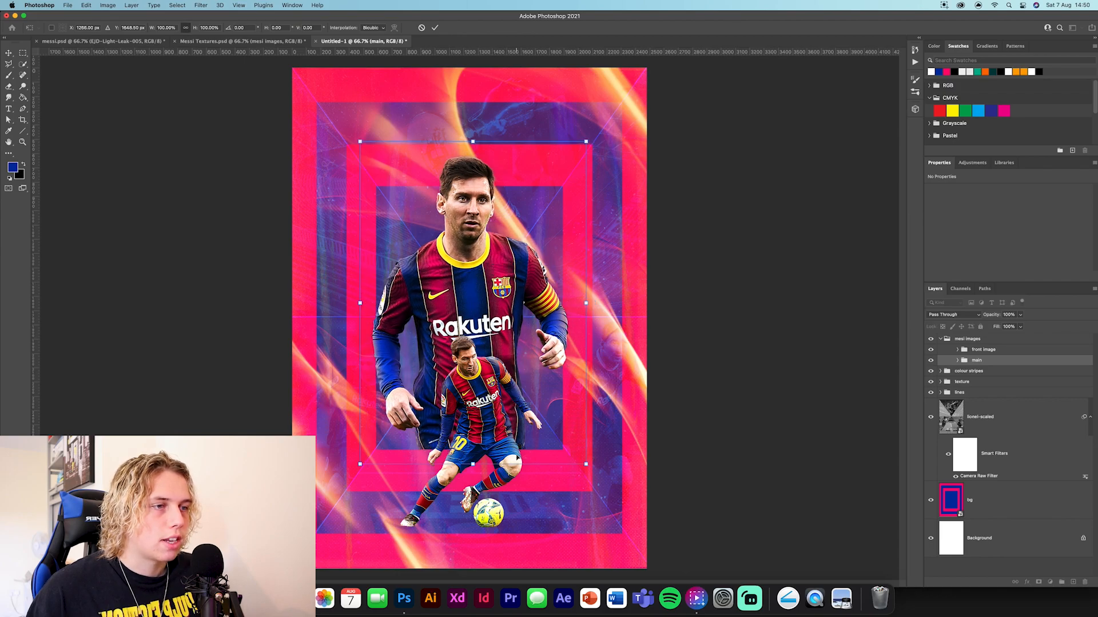
pyautogui.click(435, 27)
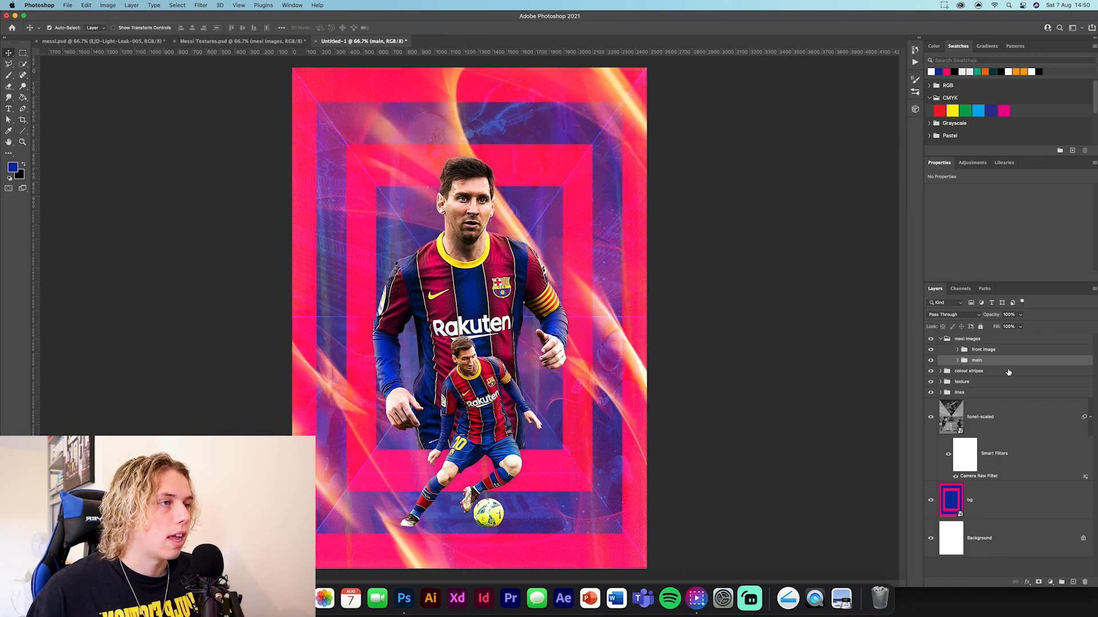
# - Add a new empty layer between the front image and main groups inside messi images
pyautogui.click(938, 351)
pyautogui.click(930, 350)
pyautogui.click(930, 349)
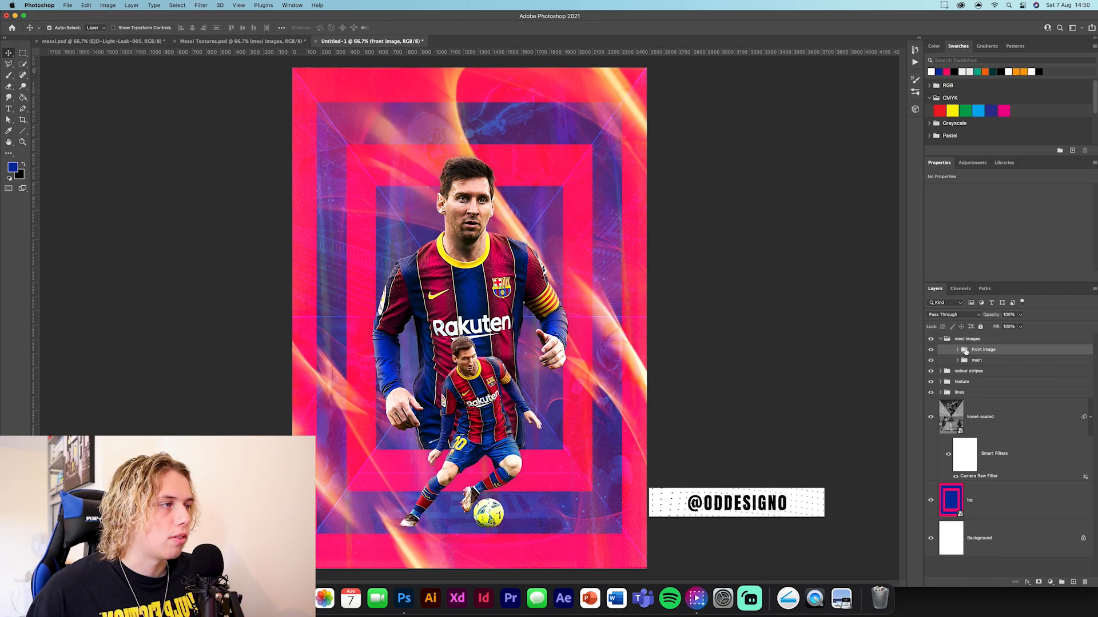
pyautogui.click(1074, 582)
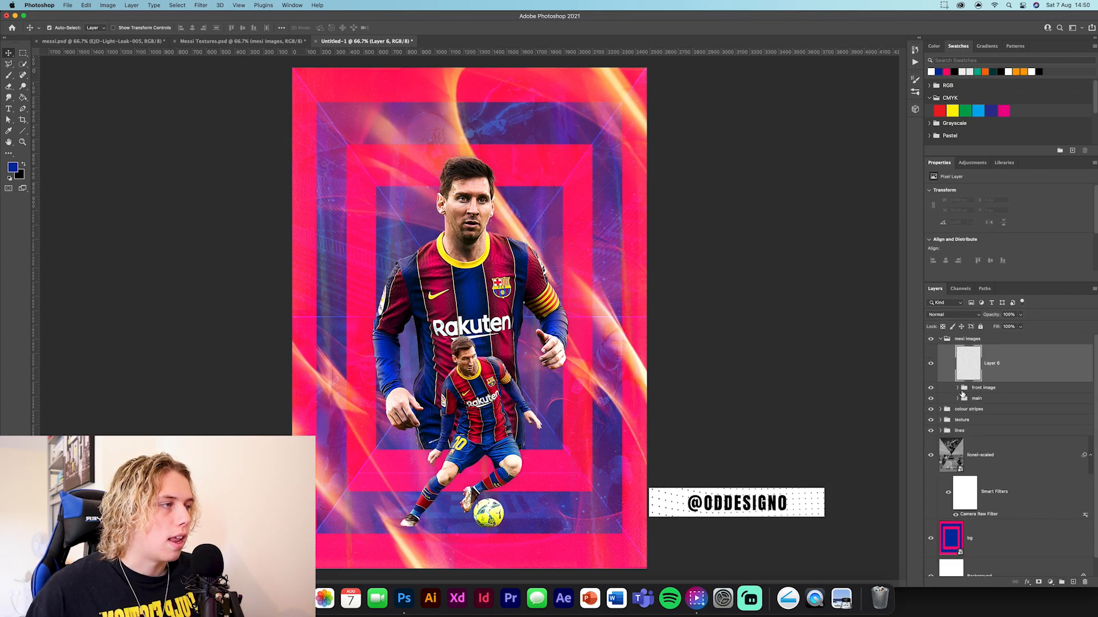
pyautogui.moveTo(992, 363); pyautogui.dragTo(993, 395)
# - Set up a soft brush with a flattened, horizontal elliptical tip and black as the paint colour
pyautogui.press('b')
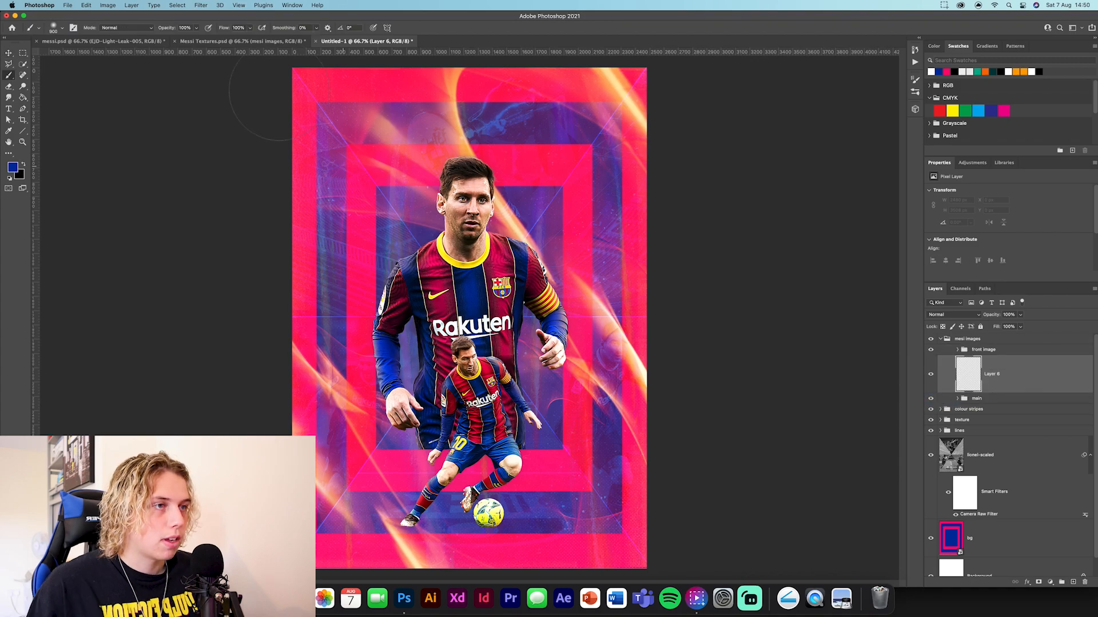
pyautogui.click(60, 28)
pyautogui.click(60, 107)
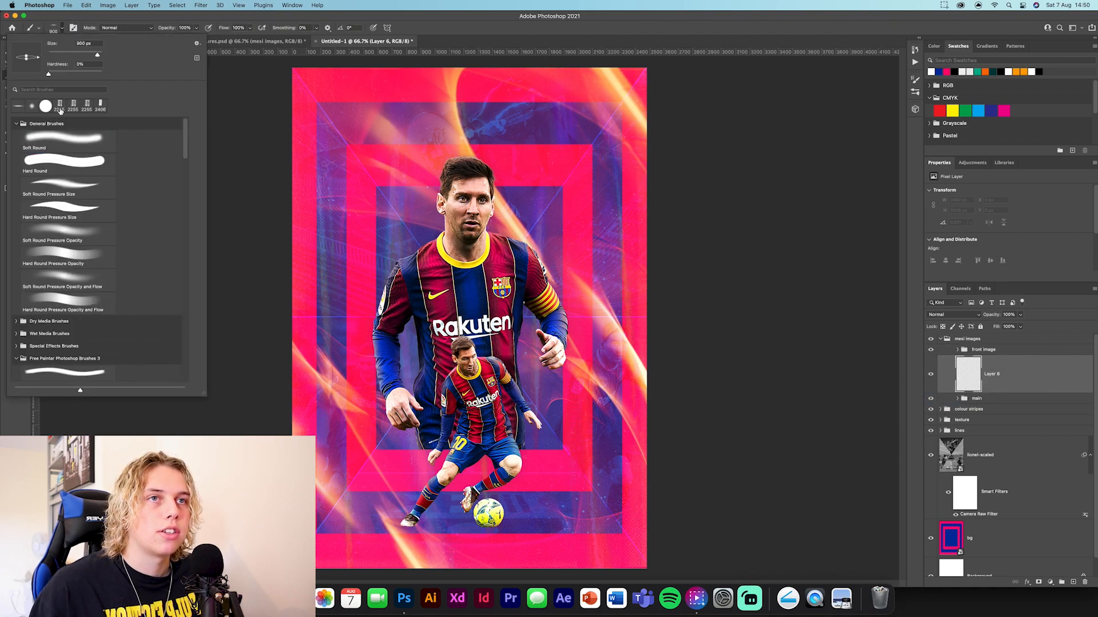
pyautogui.moveTo(28, 66); pyautogui.dragTo(27, 62)
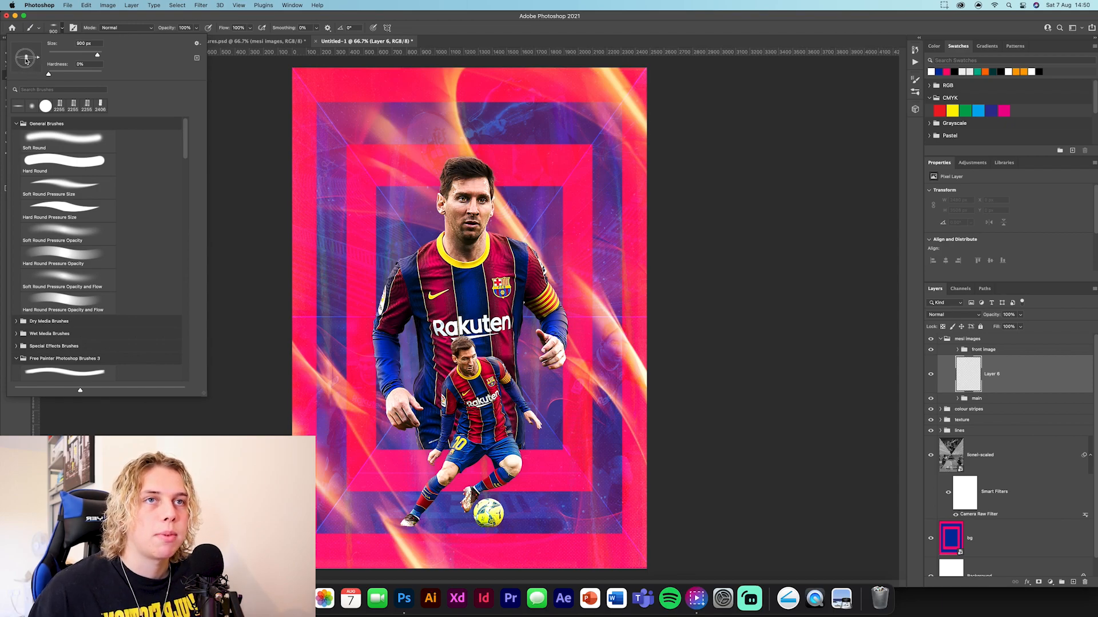
pyautogui.press('Return')
pyautogui.click(10, 179)
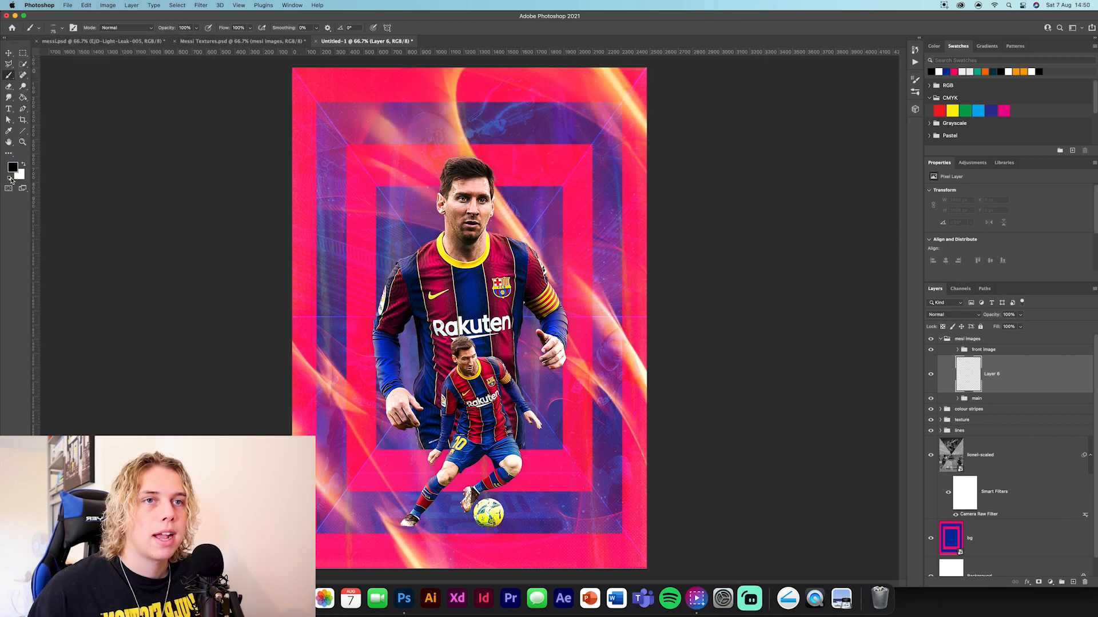
# - Paint thin black contact shadows under the front player's planted boot and the ball on Layer 6, and set the layer opacity to 50%
pyautogui.press('super+equal')
pyautogui.press('super+equal')
pyautogui.scroll(-10, 355, 280)
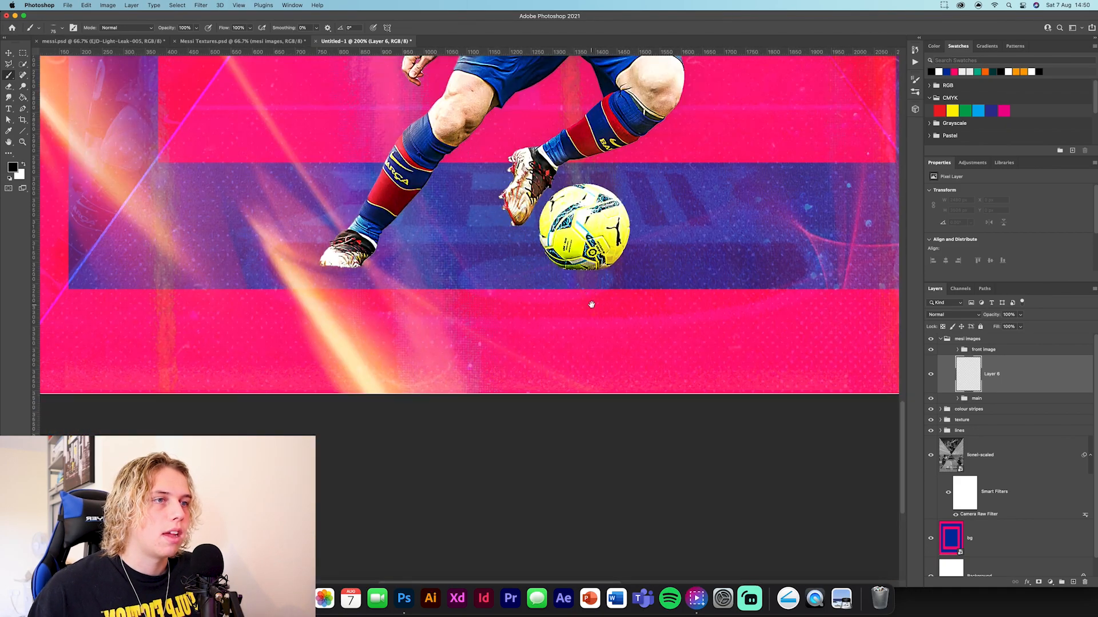
pyautogui.press(']')
pyautogui.press(']')
pyautogui.moveTo(328, 267); pyautogui.dragTo(364, 267)
pyautogui.moveTo(559, 263); pyautogui.dragTo(603, 269)
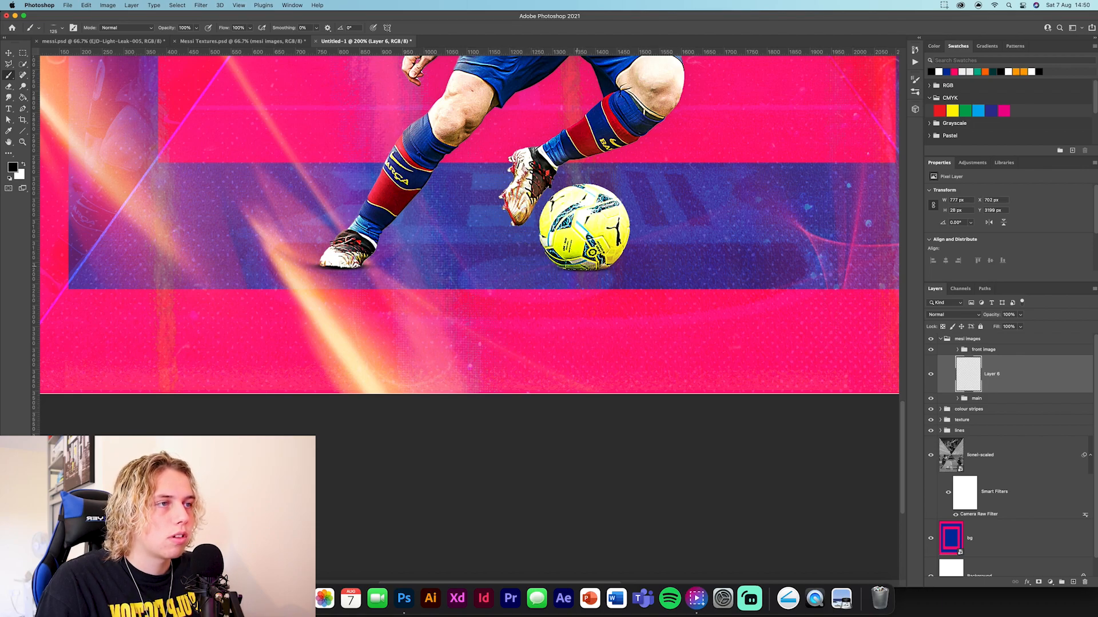
pyautogui.moveTo(991, 315); pyautogui.dragTo(987, 316)
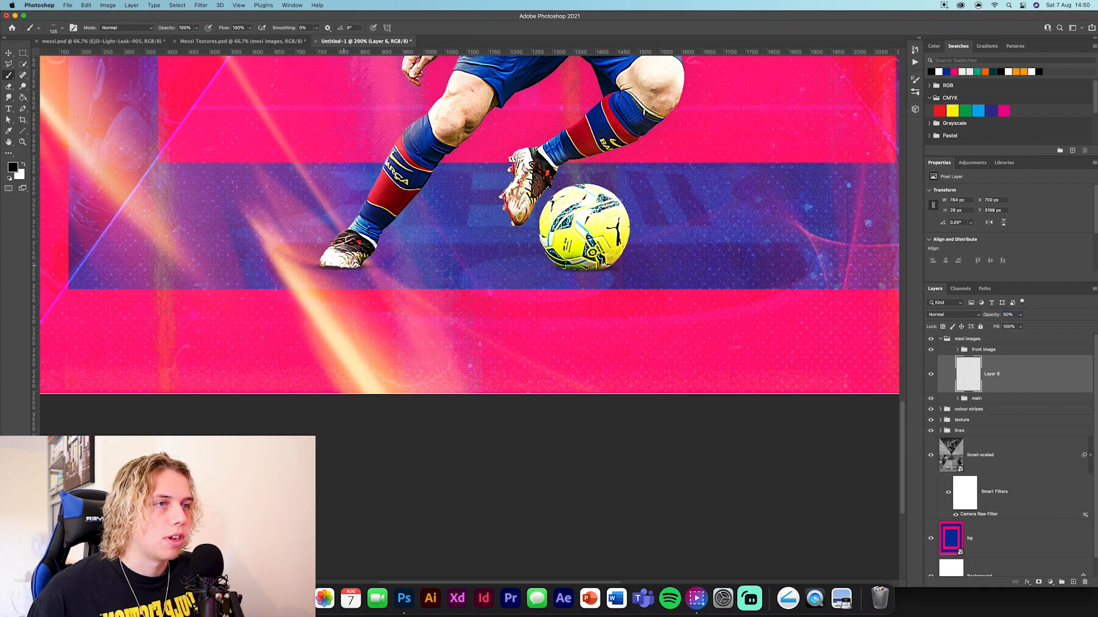
# - Paint a wide, faint shadow between the front player's boot and the ball with a 700 px flattened brush at 11% opacity
pyautogui.press(']')
pyautogui.press(']')
pyautogui.press(']')
pyautogui.press(']')
pyautogui.press(']')
pyautogui.press(']')
pyautogui.press(']')
pyautogui.press(']')
pyautogui.press(']')
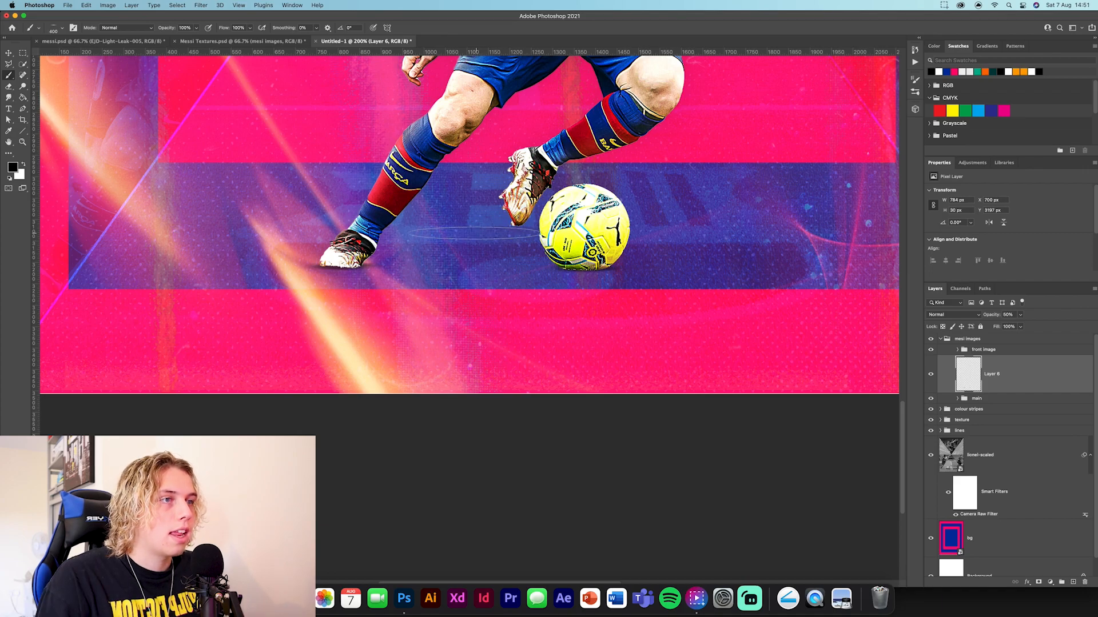
pyautogui.moveTo(167, 30); pyautogui.dragTo(160, 31)
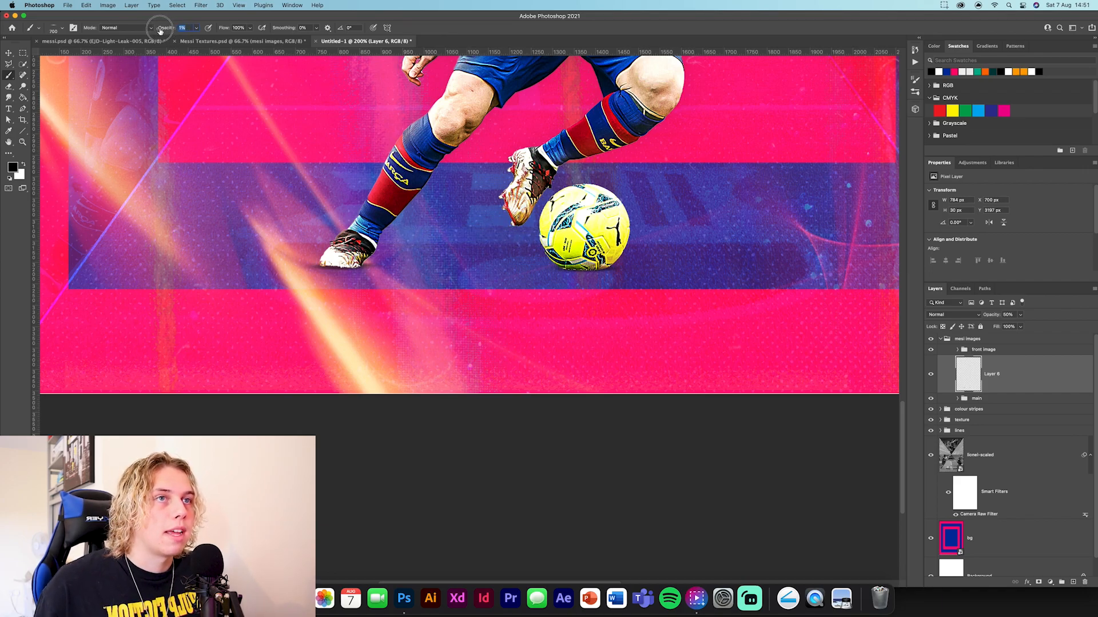
pyautogui.moveTo(435, 261)
pyautogui.mouseDown()
pyautogui.moveTo(595, 223)
pyautogui.moveTo(437, 191)
pyautogui.moveTo(459, 238)
pyautogui.mouseUp()
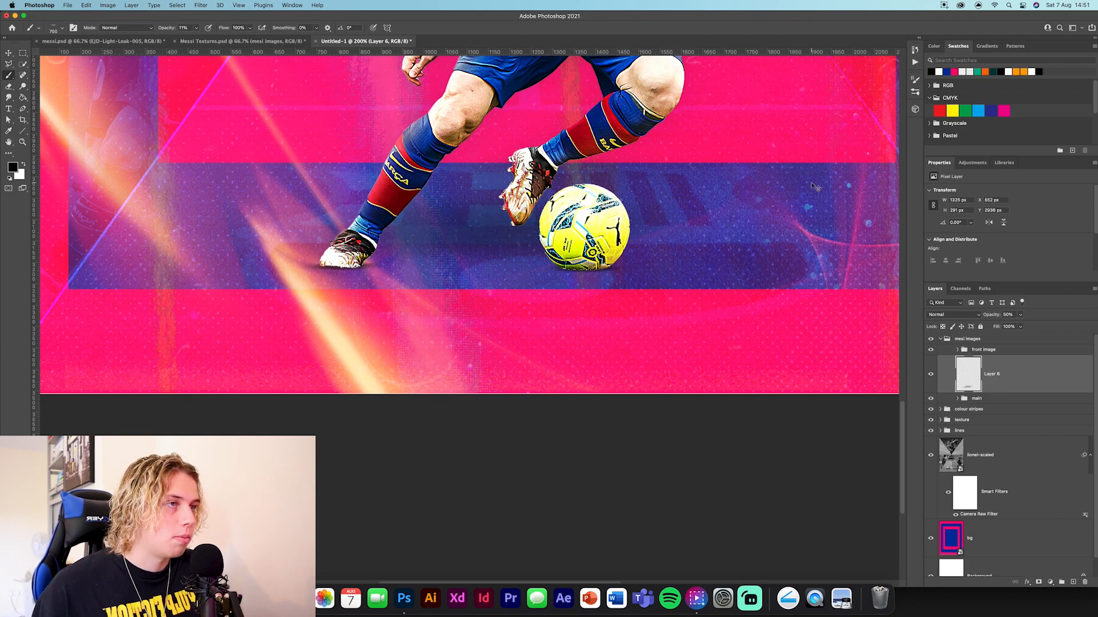
pyautogui.press('super+1')
pyautogui.press('super+minus')
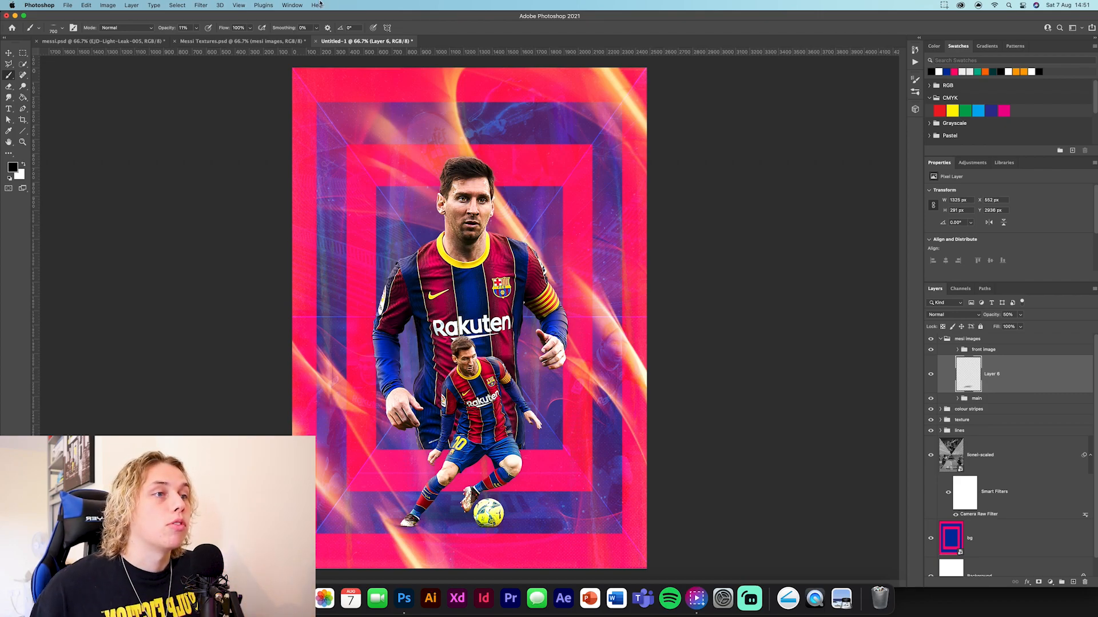
# - Examine the Hue/Saturation 1 mask in the main group by inverting it and inverting it back
pyautogui.press('v')
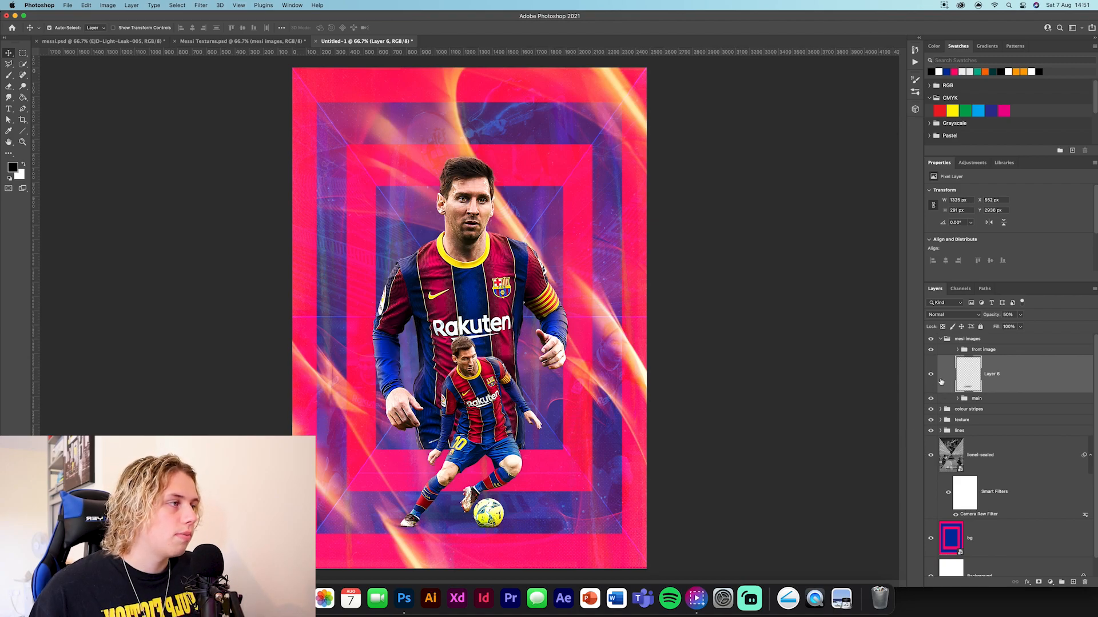
pyautogui.click(957, 398)
pyautogui.scroll(-5, 1049, 429)
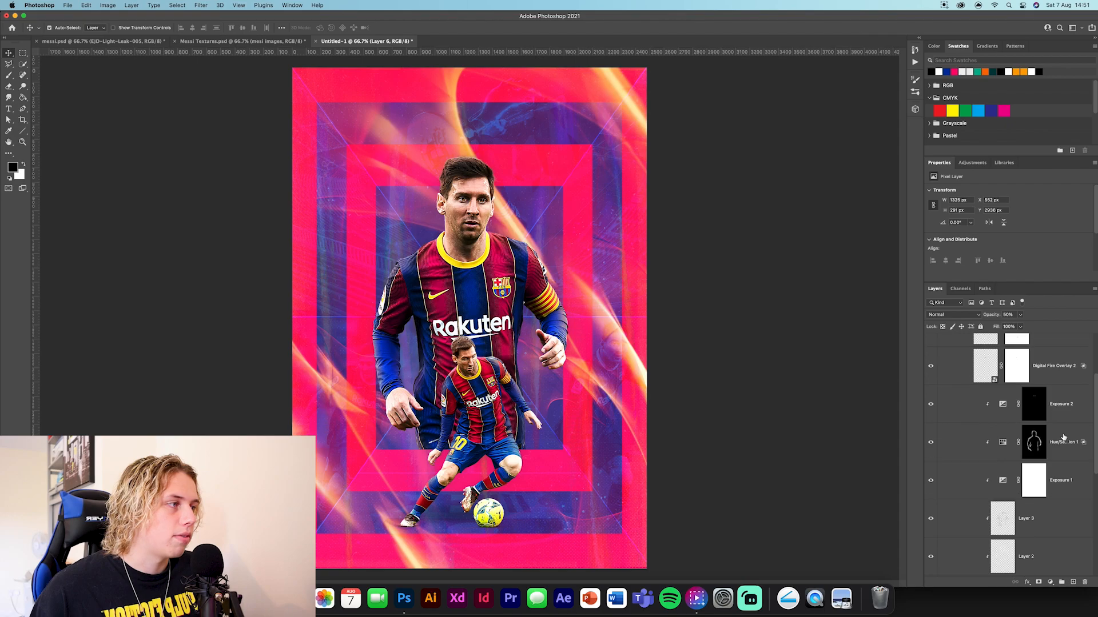
pyautogui.click(1049, 409)
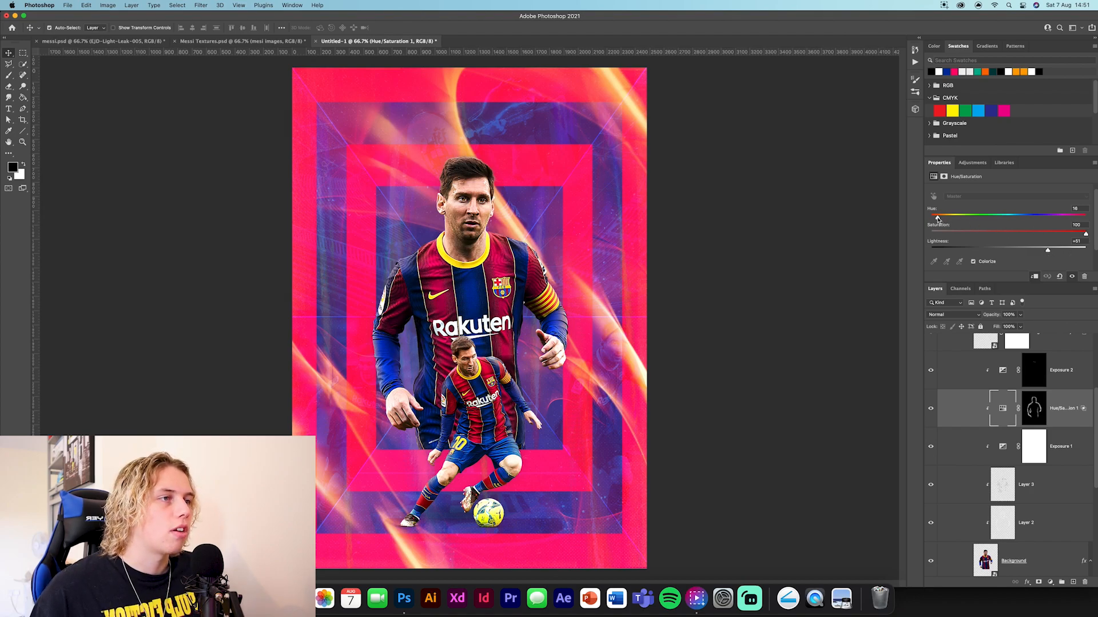
pyautogui.click(1032, 411)
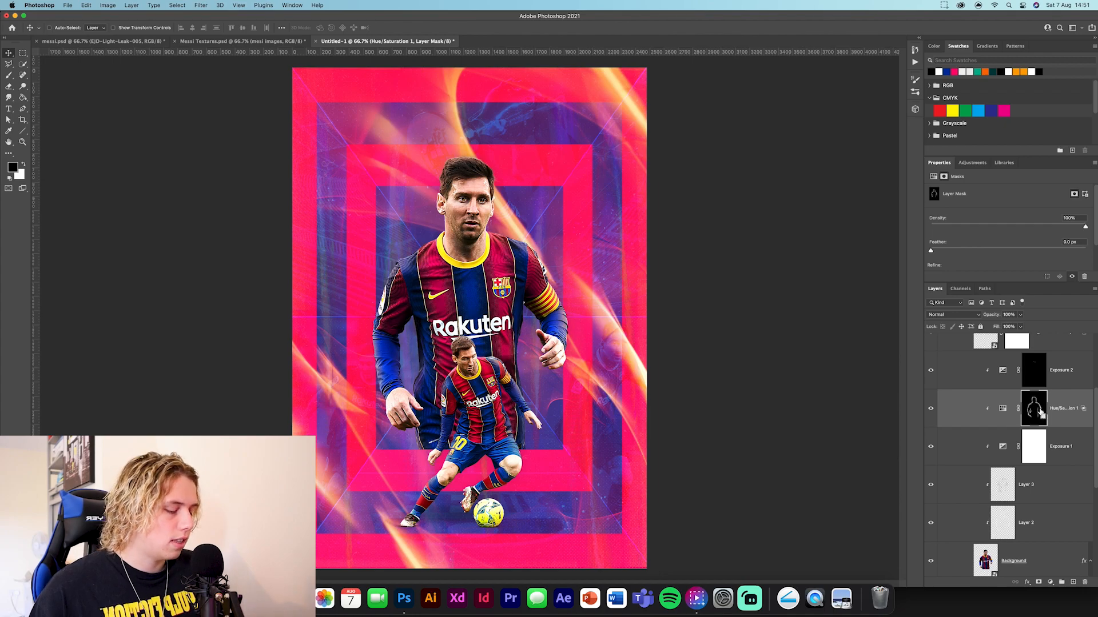
pyautogui.press('super+i')
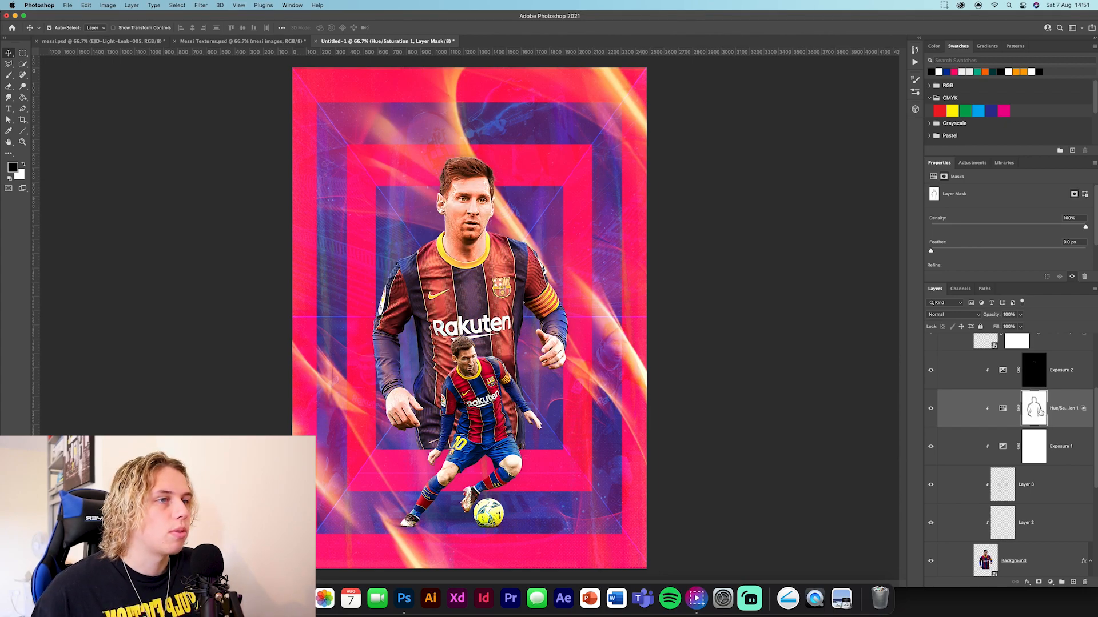
pyautogui.press('super+i')
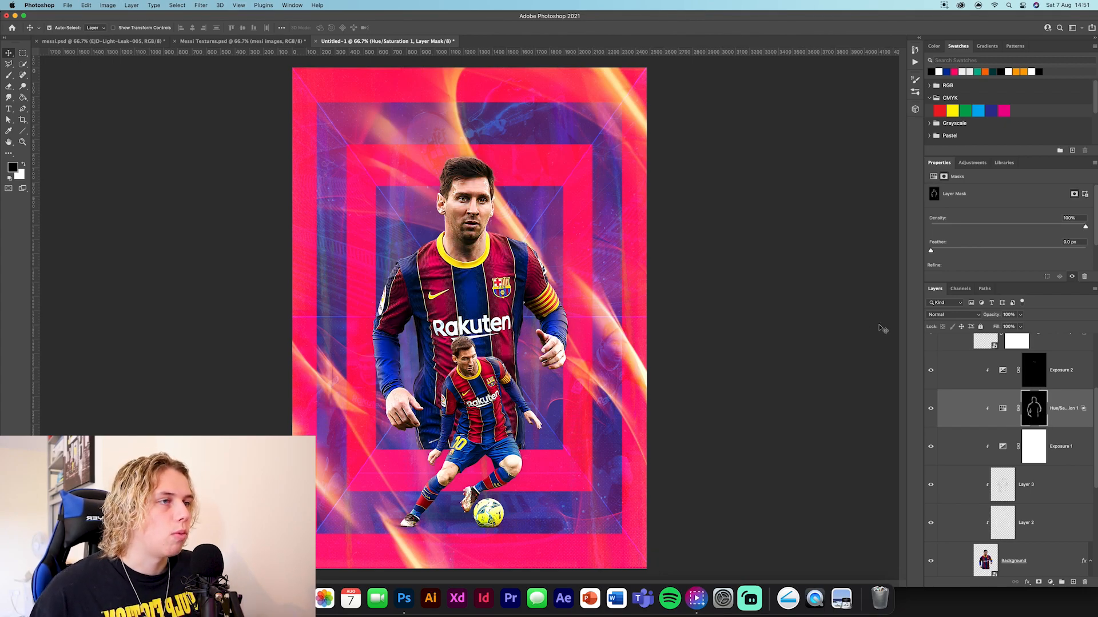
# - Prepare a round brush at 80 px and 10% opacity for painting on the large player's Hue/Saturation 1 mask
pyautogui.press('b')
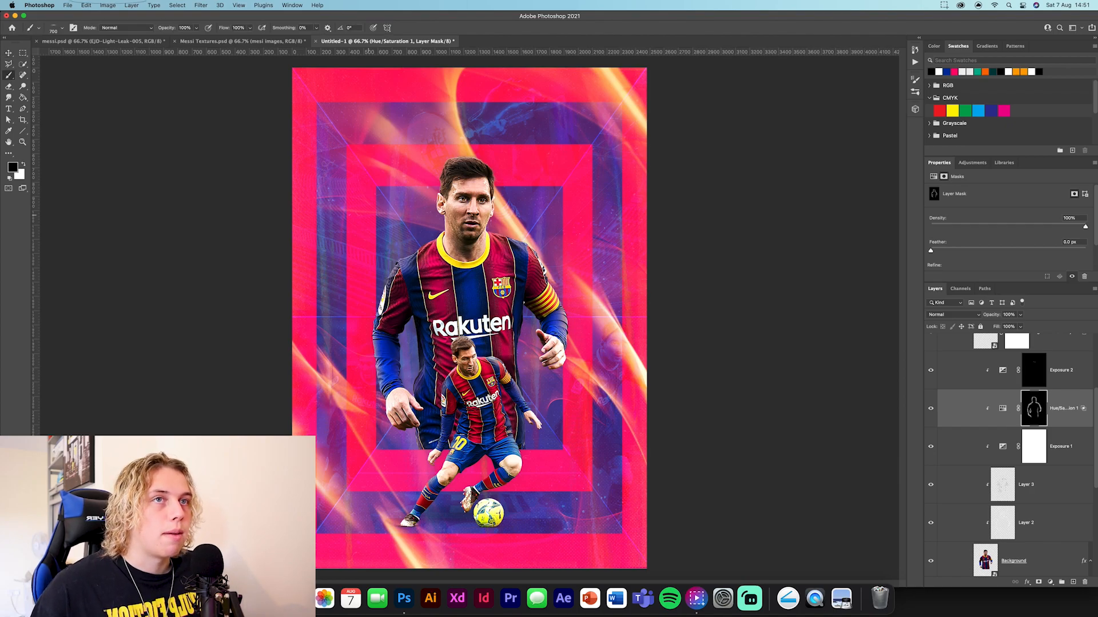
pyautogui.click(53, 28)
pyautogui.doubleClick(46, 108)
pyautogui.moveTo(172, 30); pyautogui.dragTo(158, 30)
pyautogui.press('super+equal')
pyautogui.press('super+equal')
pyautogui.press('super+equal')
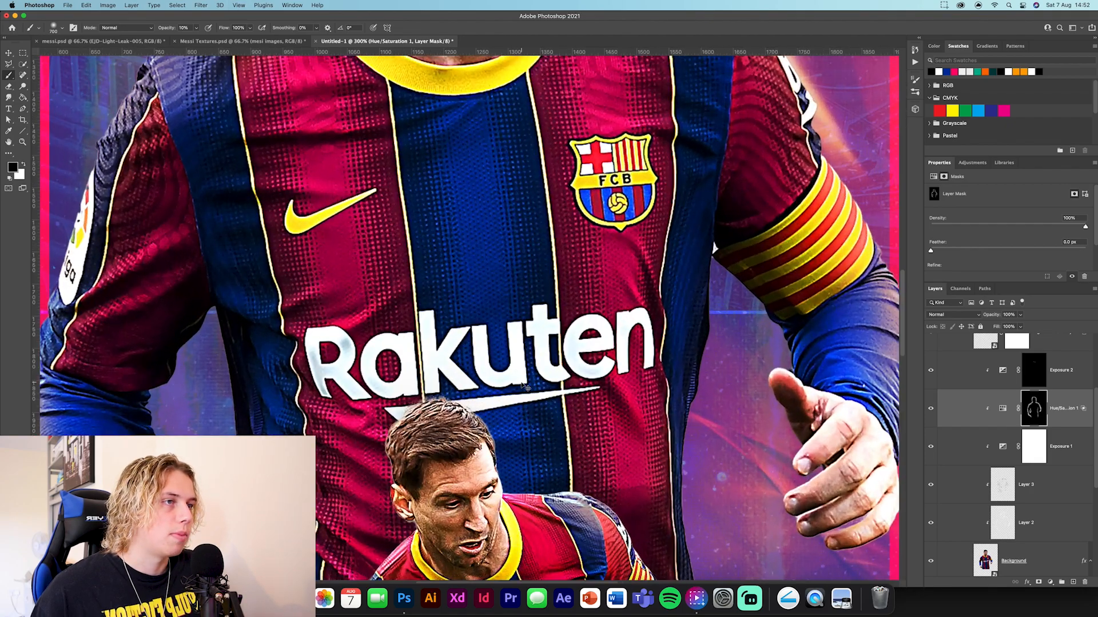
pyautogui.press('[')
pyautogui.press('[')
pyautogui.press('[')
pyautogui.press('[')
pyautogui.press('[')
pyautogui.press('[')
pyautogui.press('[')
pyautogui.press('[')
pyautogui.press('[')
pyautogui.press('[')
pyautogui.press('[')
pyautogui.press('[')
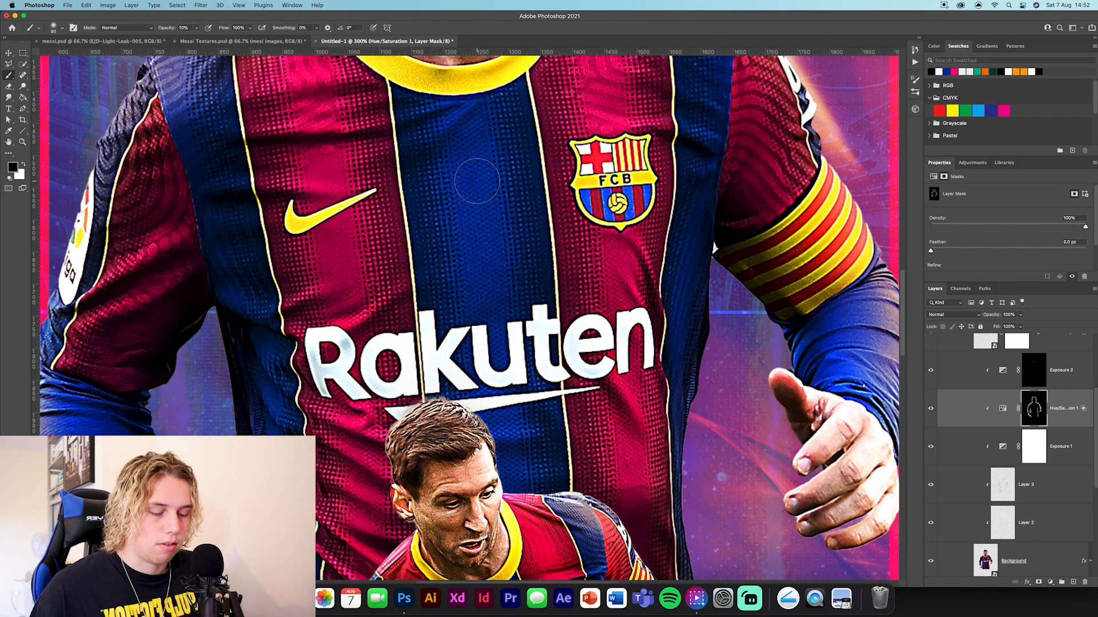
# - Try a white brush stroke on the Hue/Saturation 1 mask over the shirt's central blue stripe and undo it
pyautogui.press('x')
pyautogui.moveTo(482, 185); pyautogui.dragTo(474, 161)
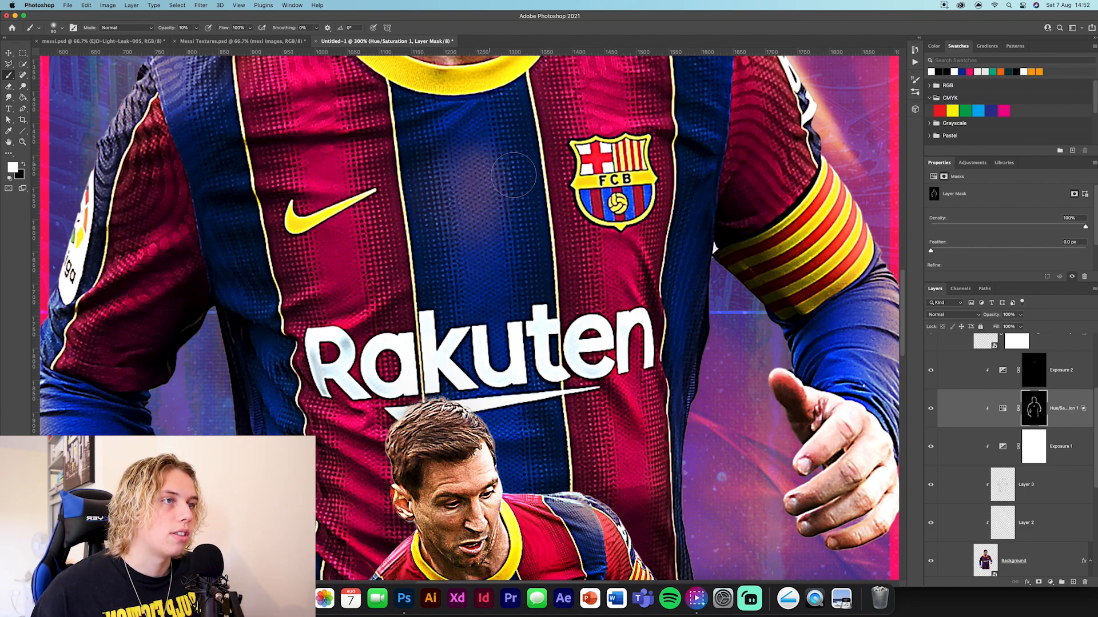
pyautogui.press('super+z')
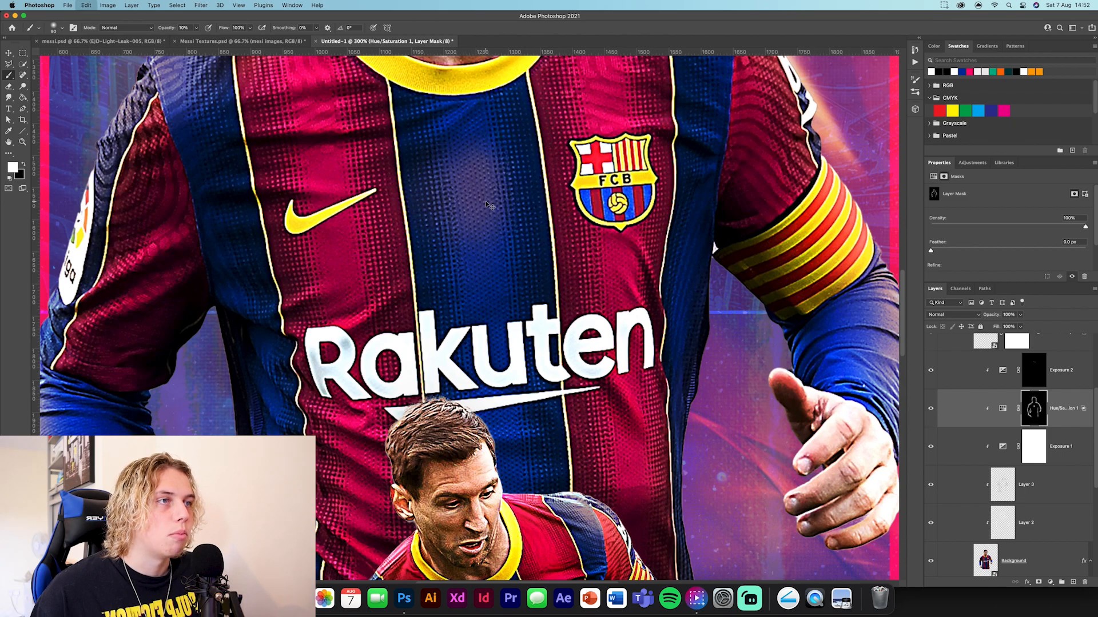
pyautogui.press('super+z')
pyautogui.press('super+z')
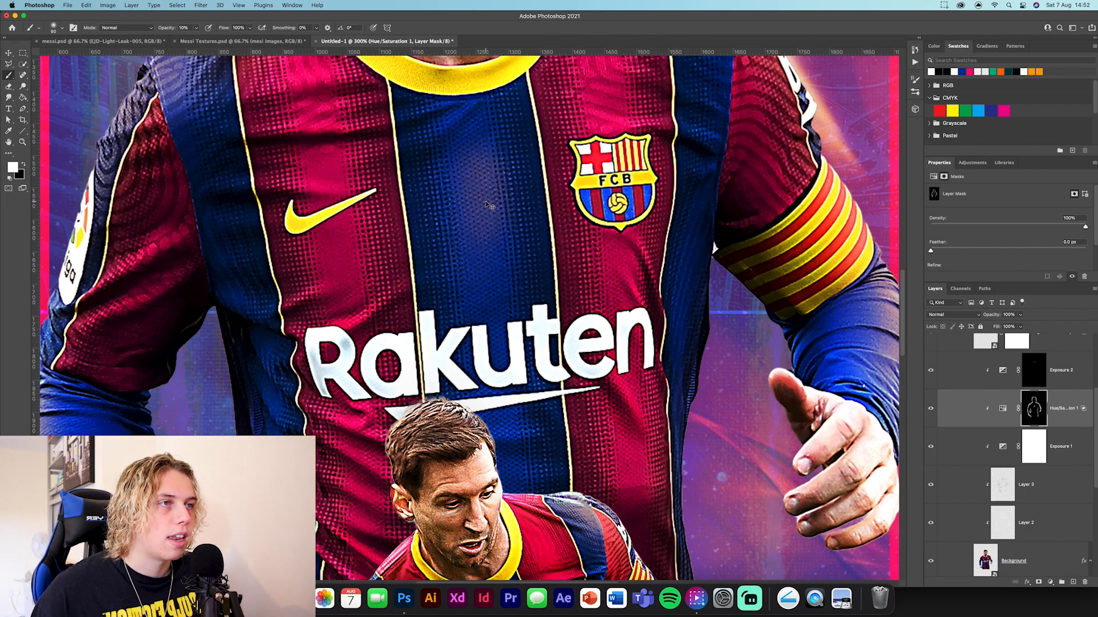
# - Examine the highlighted edges along the large player's shoulders, hair, arms and hands, and view the whole poster
pyautogui.moveTo(782, 208); pyautogui.dragTo(546, 279)
pyautogui.scroll(5, 554, 230)
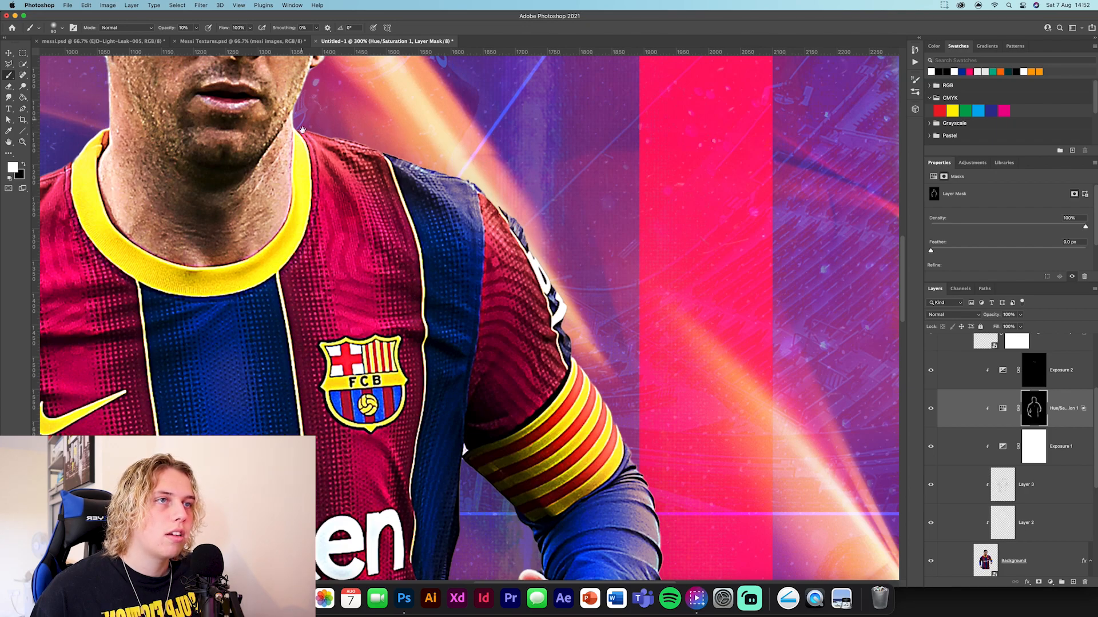
pyautogui.moveTo(308, 117); pyautogui.dragTo(343, 265)
pyautogui.scroll(9, 380, 177)
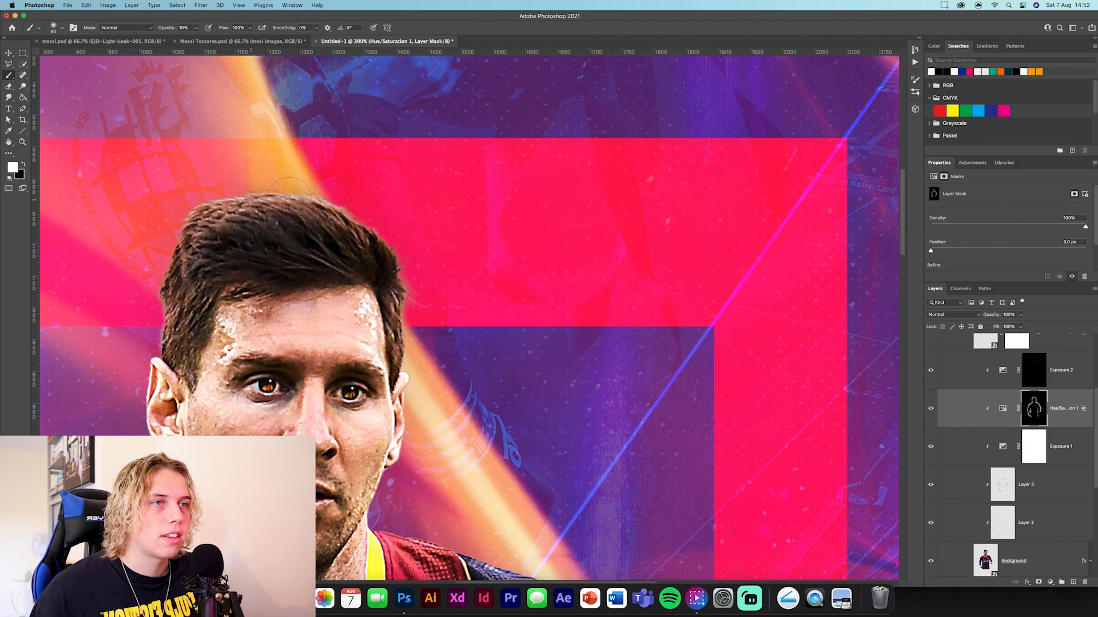
pyautogui.scroll(-9, 366, 254)
pyautogui.hscroll(-8, 366, 255)
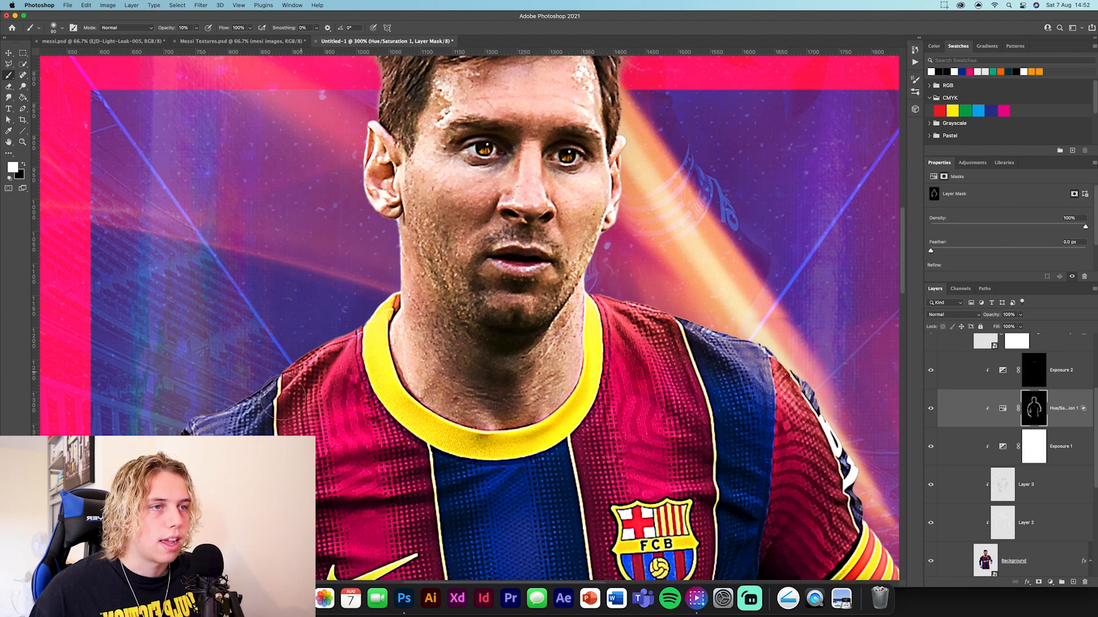
pyautogui.moveTo(281, 404); pyautogui.dragTo(479, 197)
pyautogui.moveTo(338, 376); pyautogui.dragTo(382, 213)
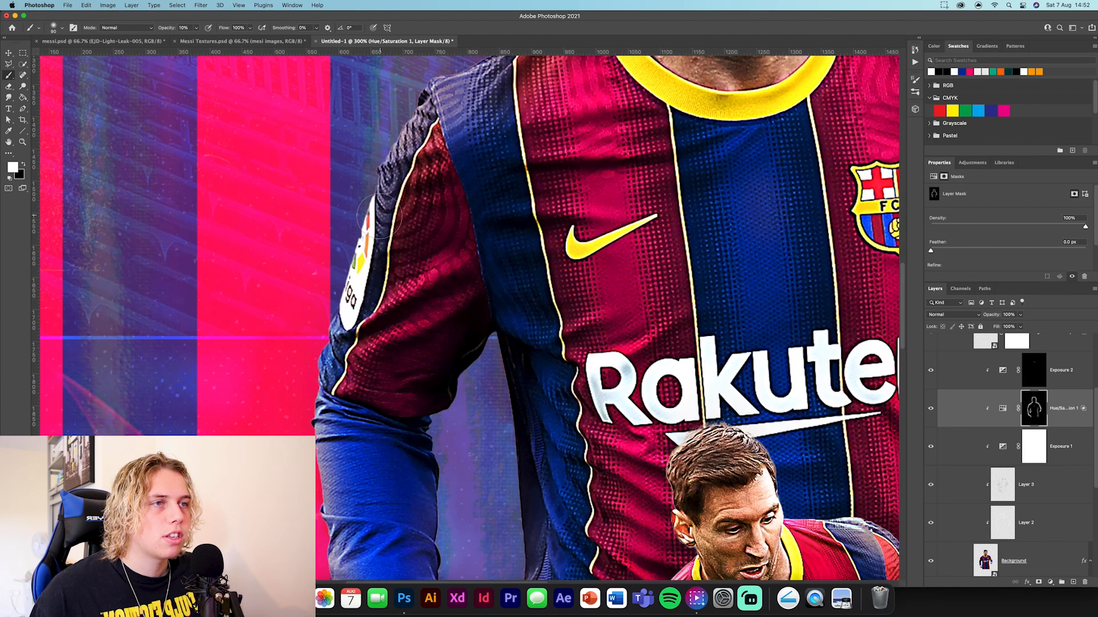
pyautogui.moveTo(319, 488)
pyautogui.mouseDown()
pyautogui.moveTo(366, 249)
pyautogui.moveTo(363, 175)
pyautogui.mouseUp()
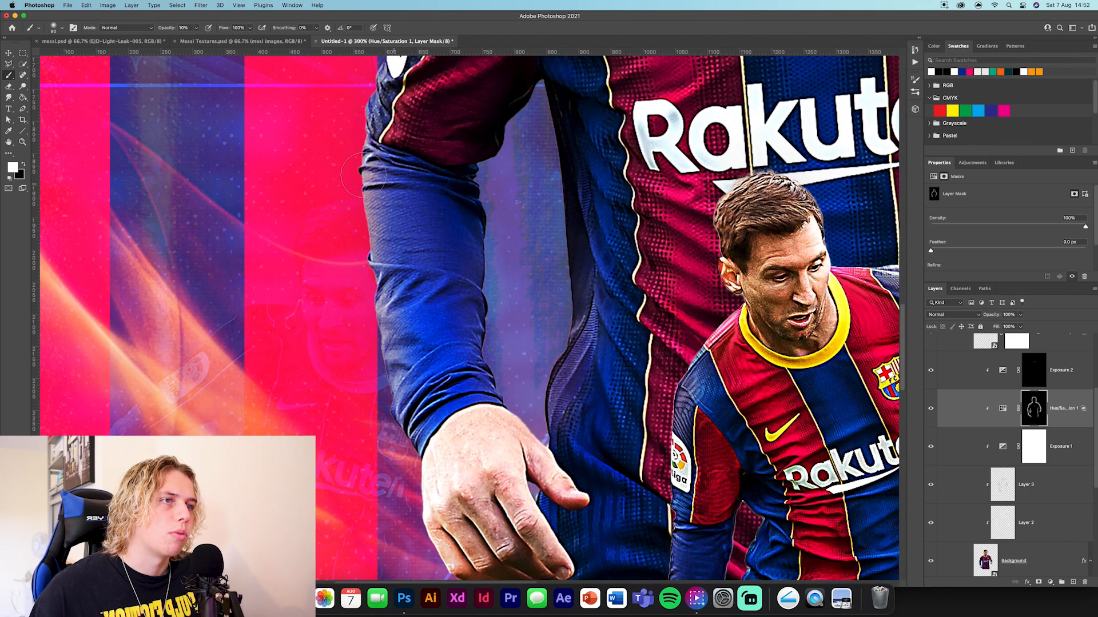
pyautogui.moveTo(417, 523); pyautogui.dragTo(395, 293)
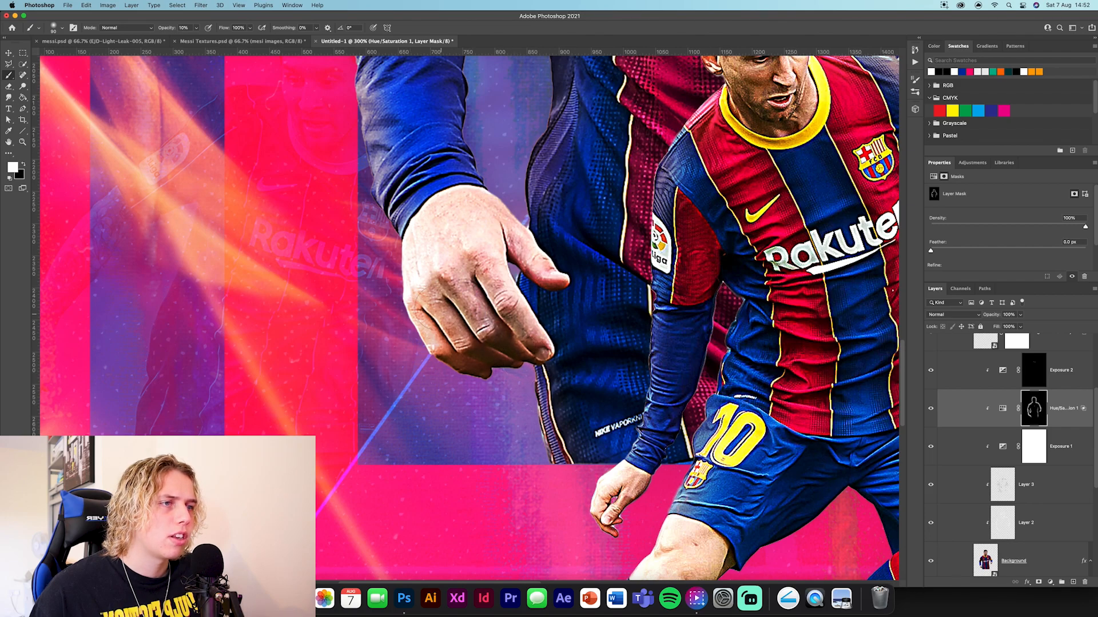
pyautogui.press('super+minus')
pyautogui.moveTo(768, 237); pyautogui.dragTo(578, 392)
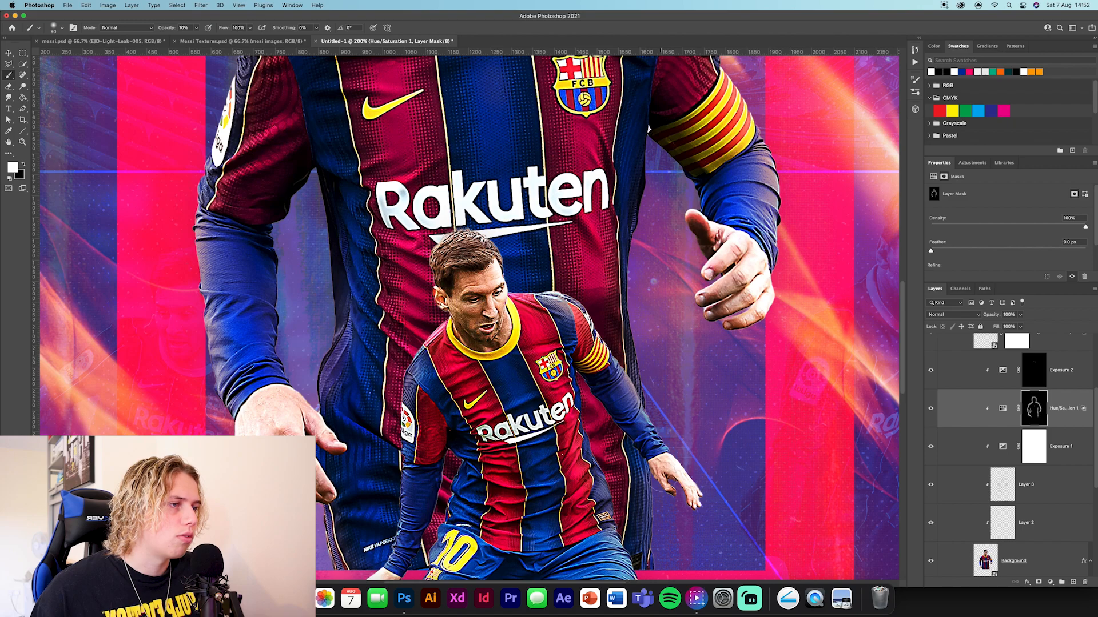
pyautogui.moveTo(660, 494); pyautogui.dragTo(655, 381)
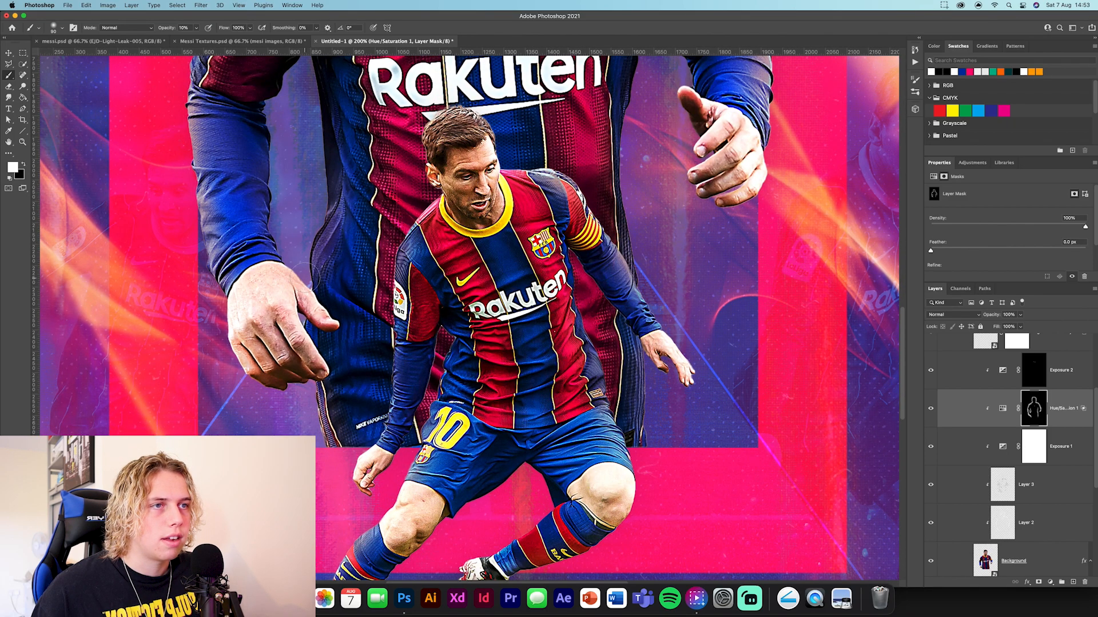
pyautogui.scroll(8, 337, 205)
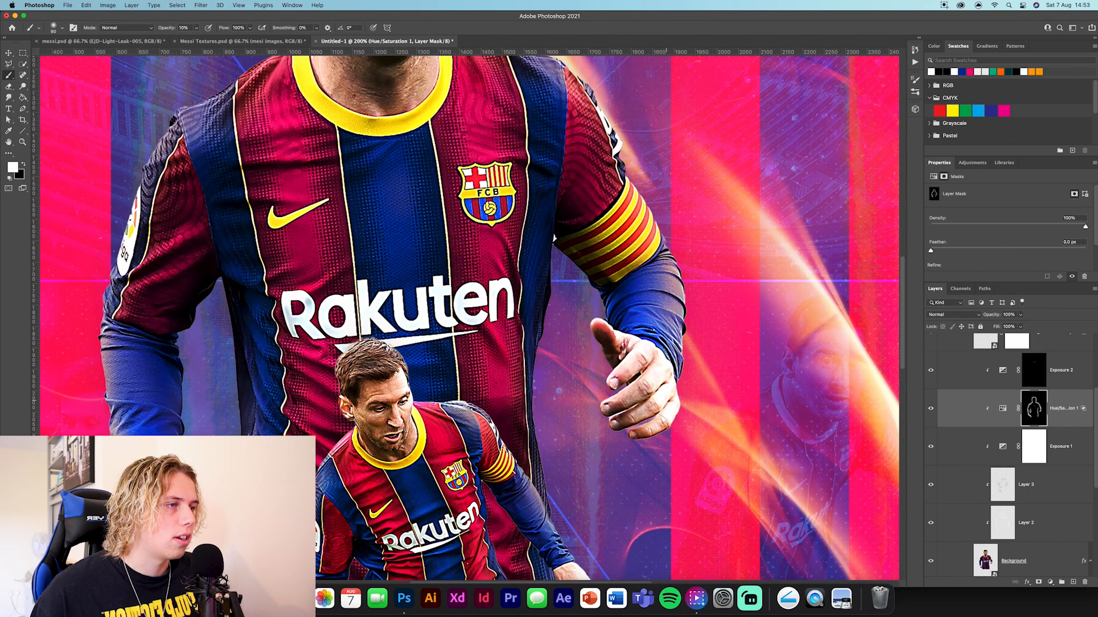
pyautogui.scroll(6, 647, 431)
pyautogui.hscroll(2, 646, 431)
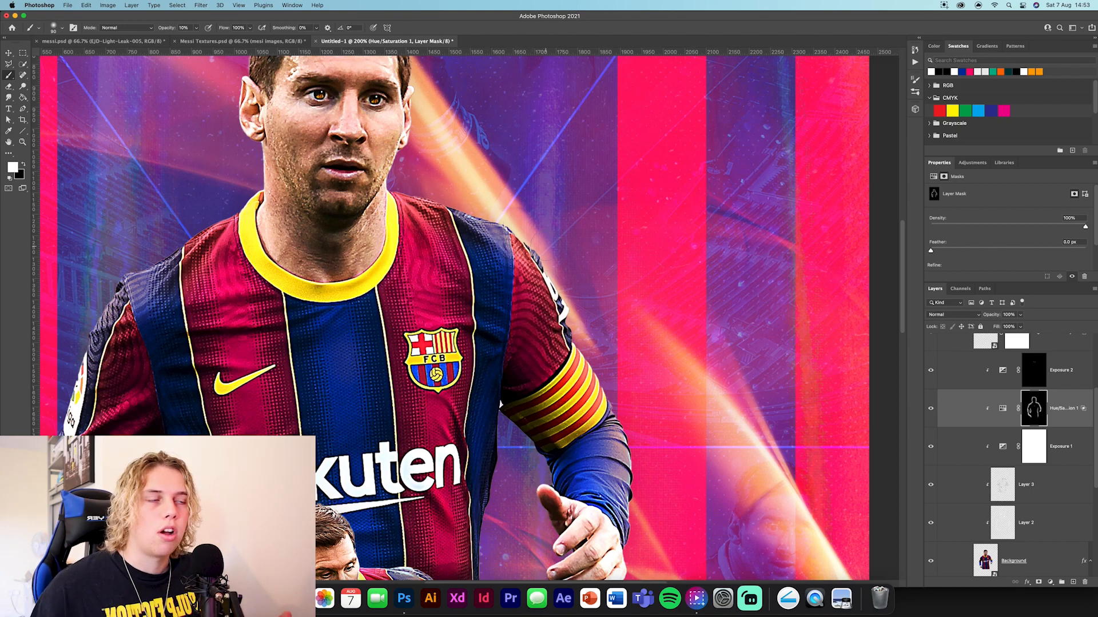
pyautogui.press('super+minus')
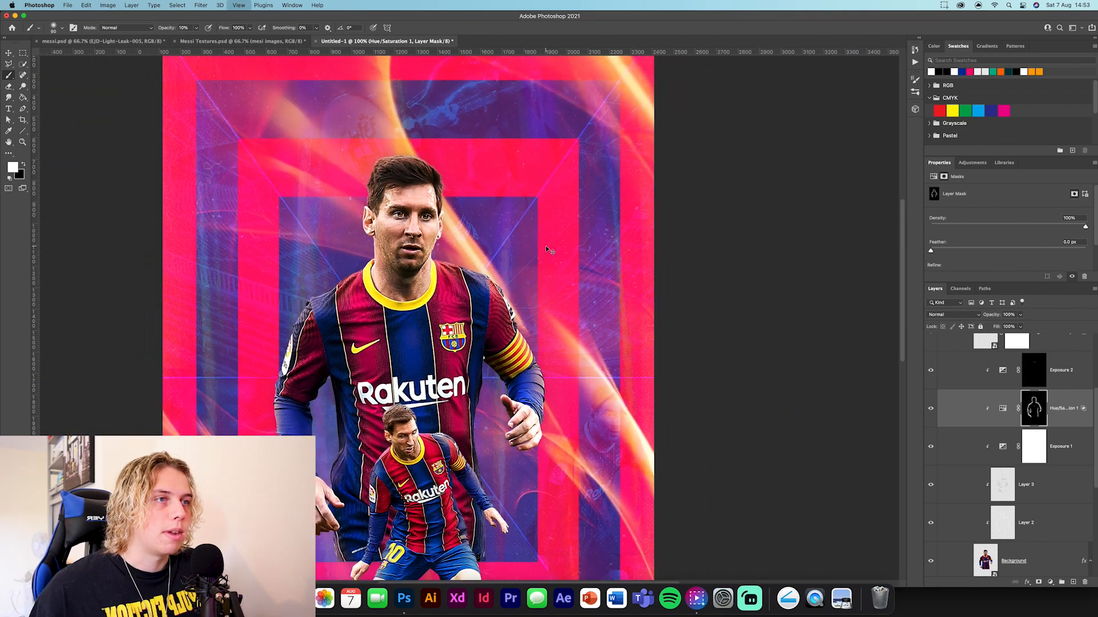
pyautogui.press('super+minus')
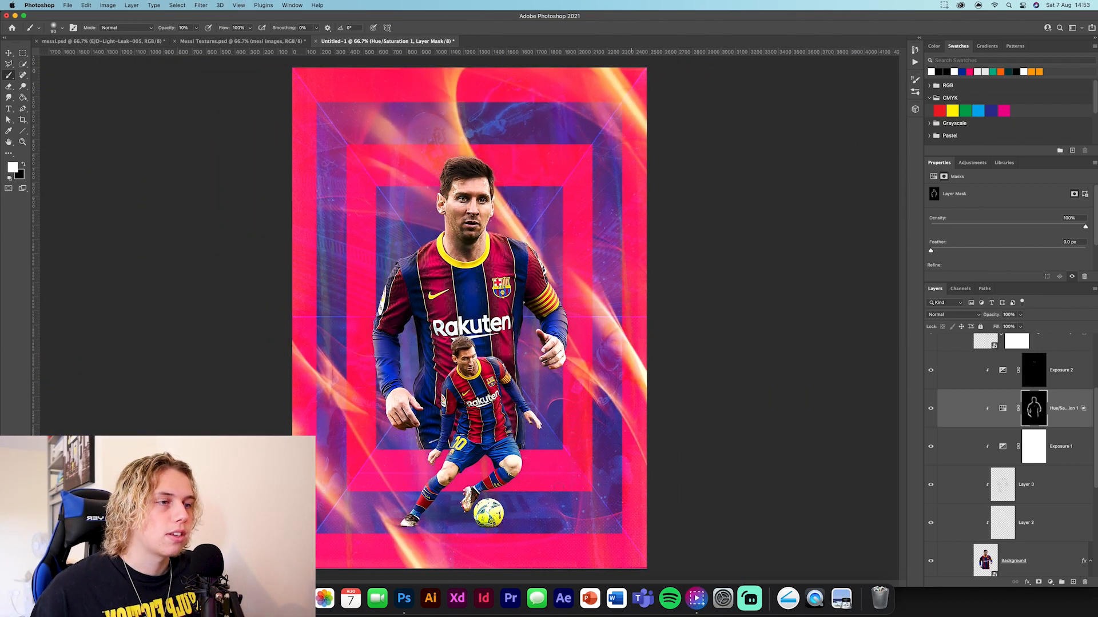
# - Collapse the main group and its parent messi images group in the layer stack
pyautogui.scroll(5, 972, 373)
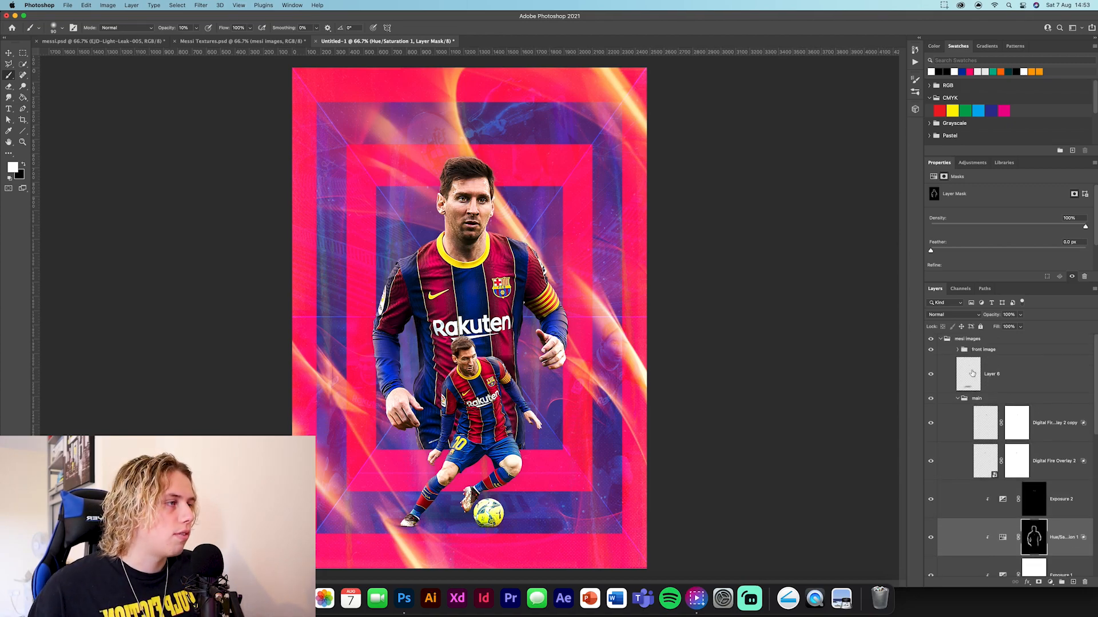
pyautogui.click(958, 399)
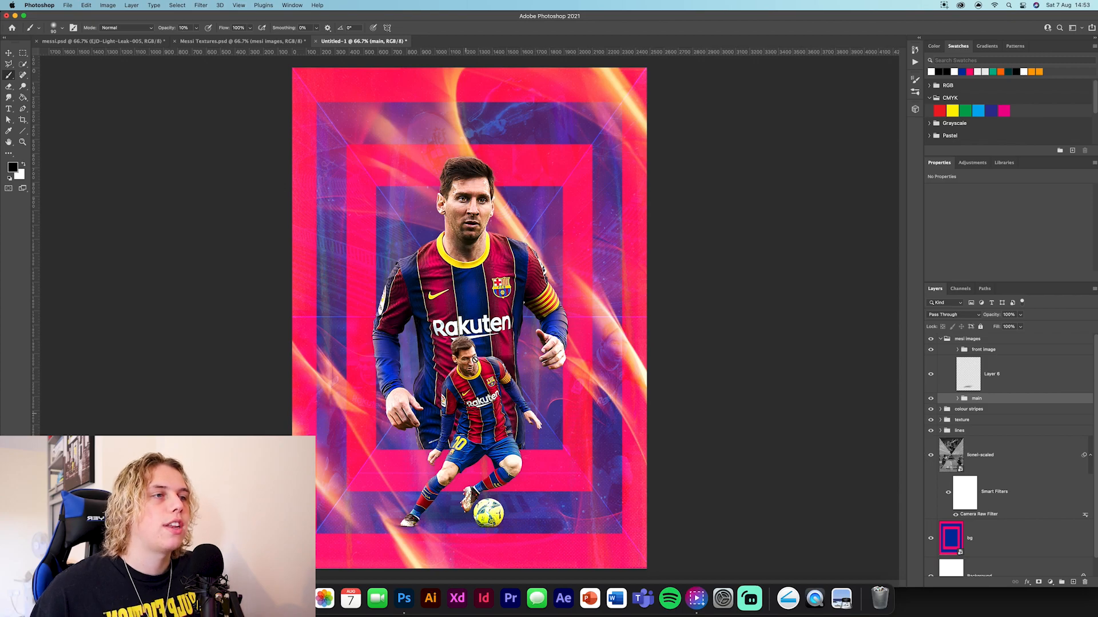
pyautogui.click(940, 339)
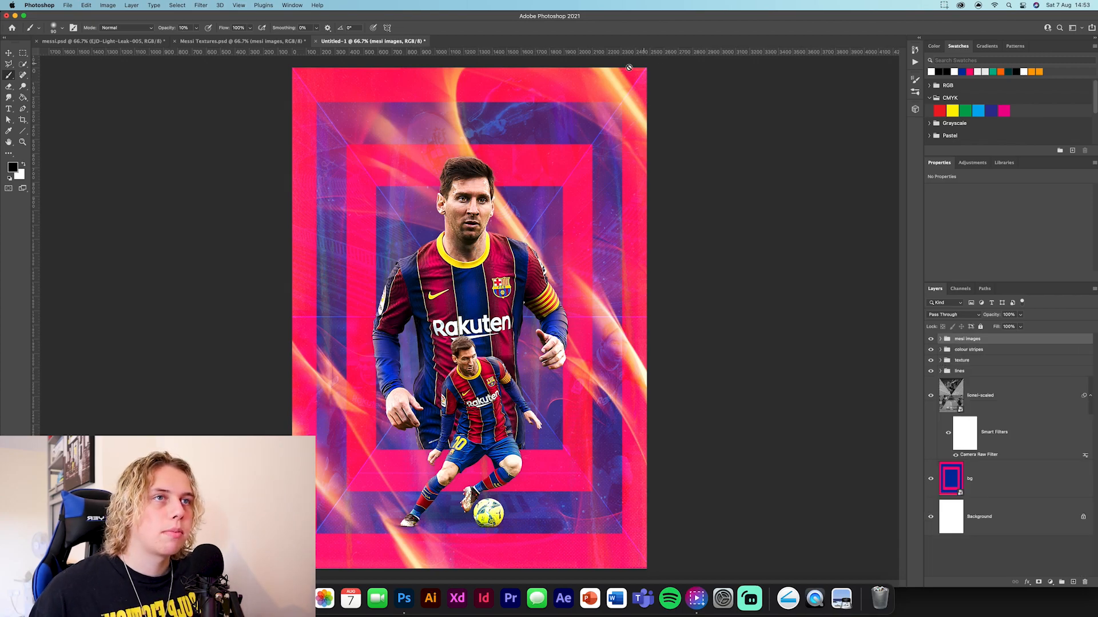
# - Copy the fire group from Messi Textures.psd into the poster above the messi images group and make it visible
pyautogui.click(267, 42)
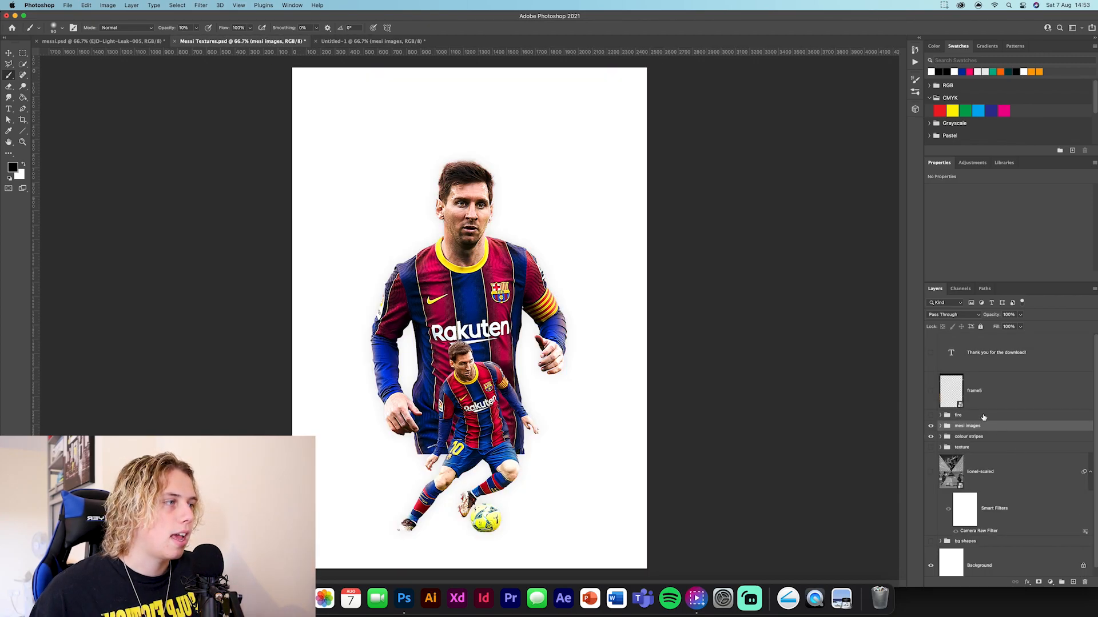
pyautogui.click(984, 417)
pyautogui.doubleClick(958, 415)
pyautogui.moveTo(958, 415); pyautogui.dragTo(464, 444)
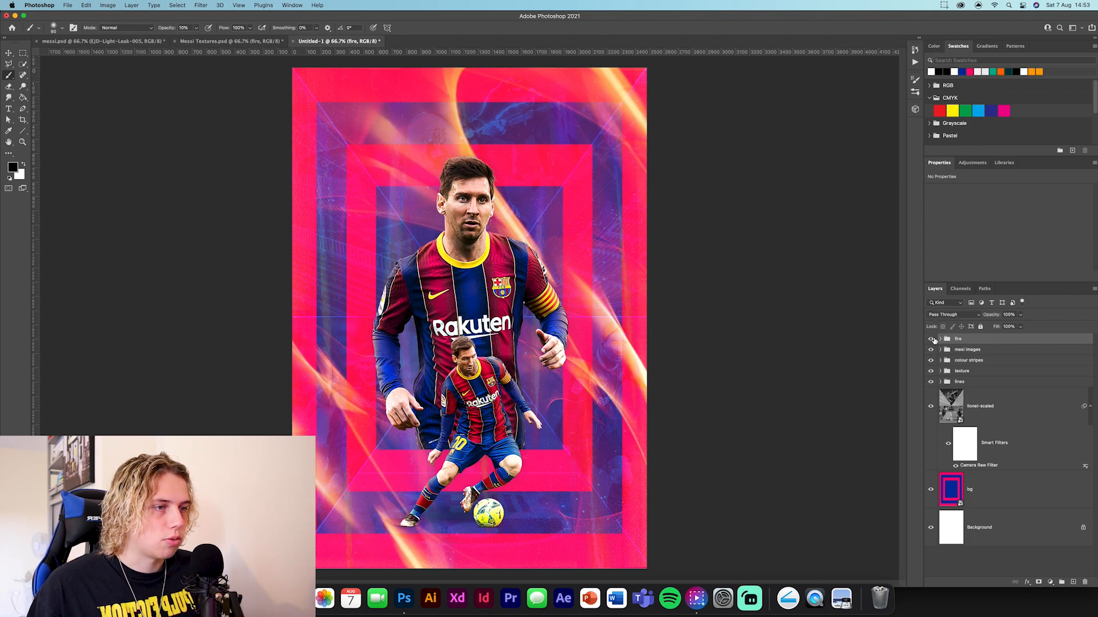
pyautogui.click(930, 339)
# - Move the fire group straight down so its flames rise from the poster's bottom edge
pyautogui.hotkey('ctrl', 't')
pyautogui.moveTo(488, 210); pyautogui.dragTo(463, 307)
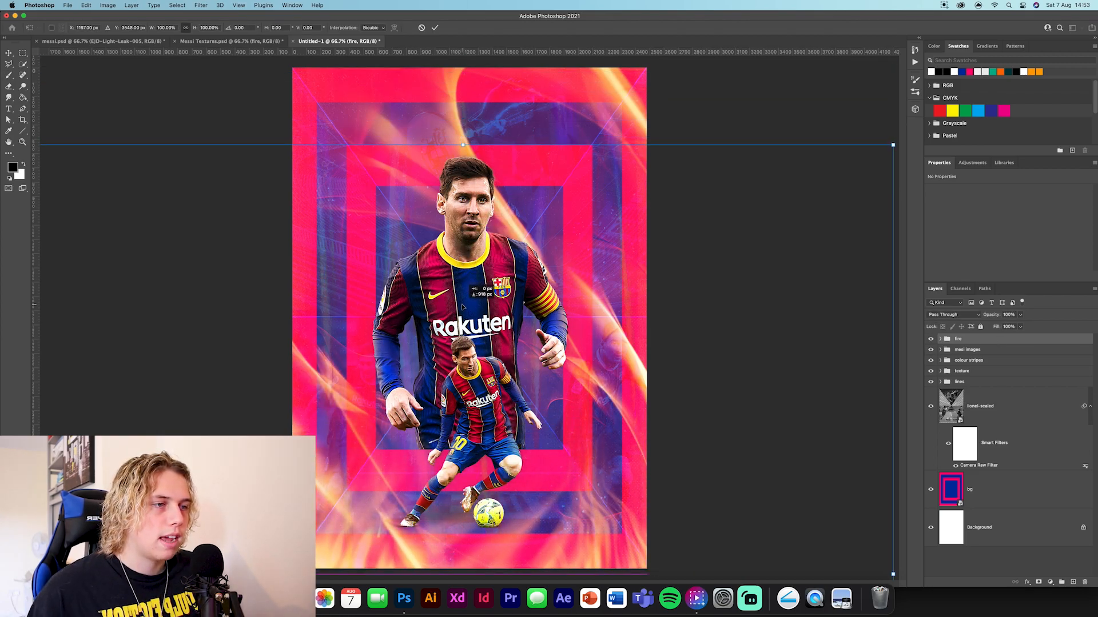
pyautogui.click(440, 28)
pyautogui.press('b')
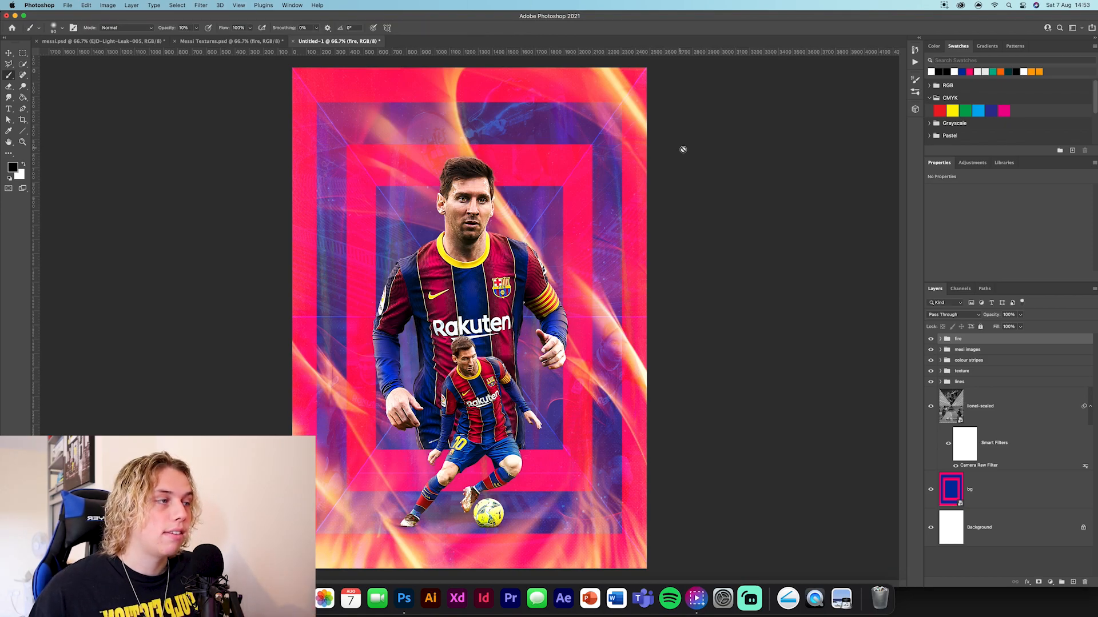
# - Convert the fire group to a smart object and set its blend mode to Screen
pyautogui.rightClick(970, 341)
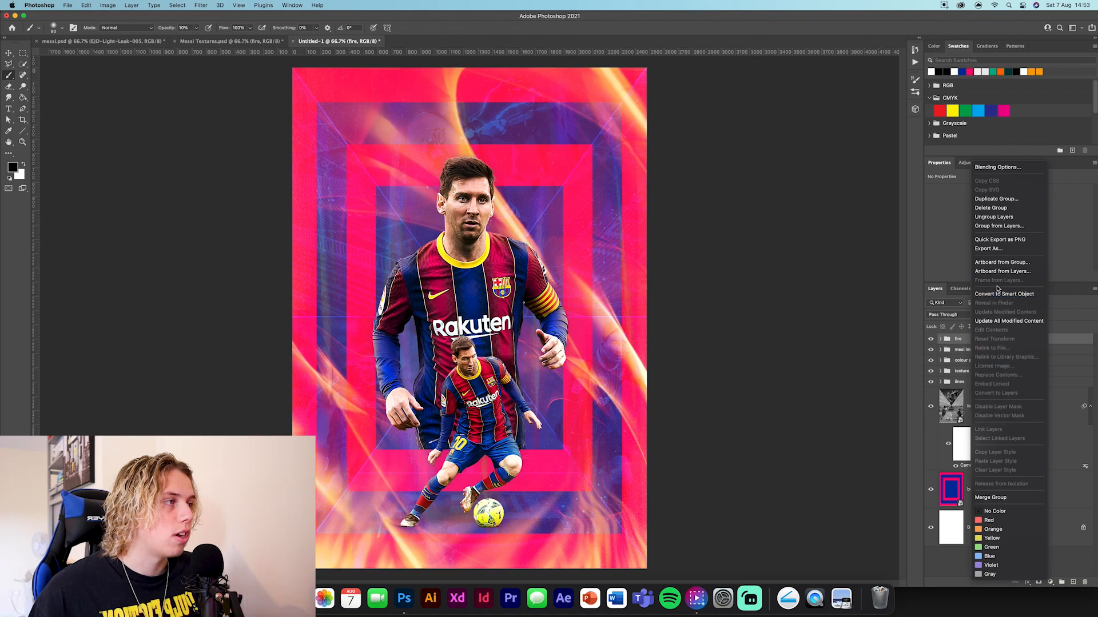
pyautogui.click(994, 294)
pyautogui.click(952, 314)
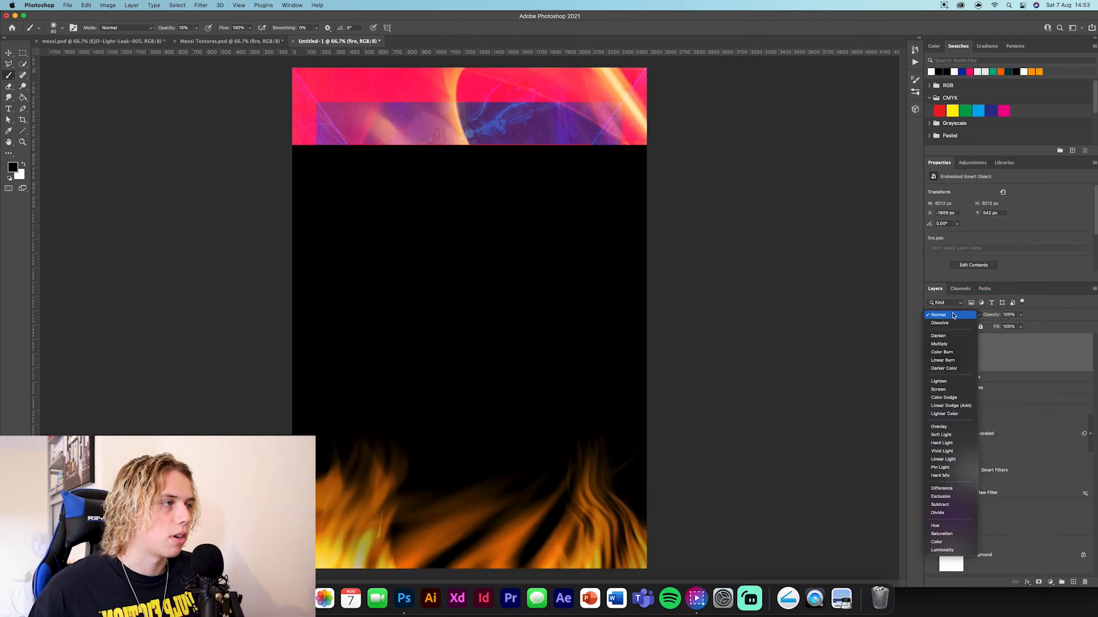
pyautogui.click(944, 390)
# - Apply a slight Gaussian Blur to the fire smart object as a smart filter
pyautogui.click(201, 6)
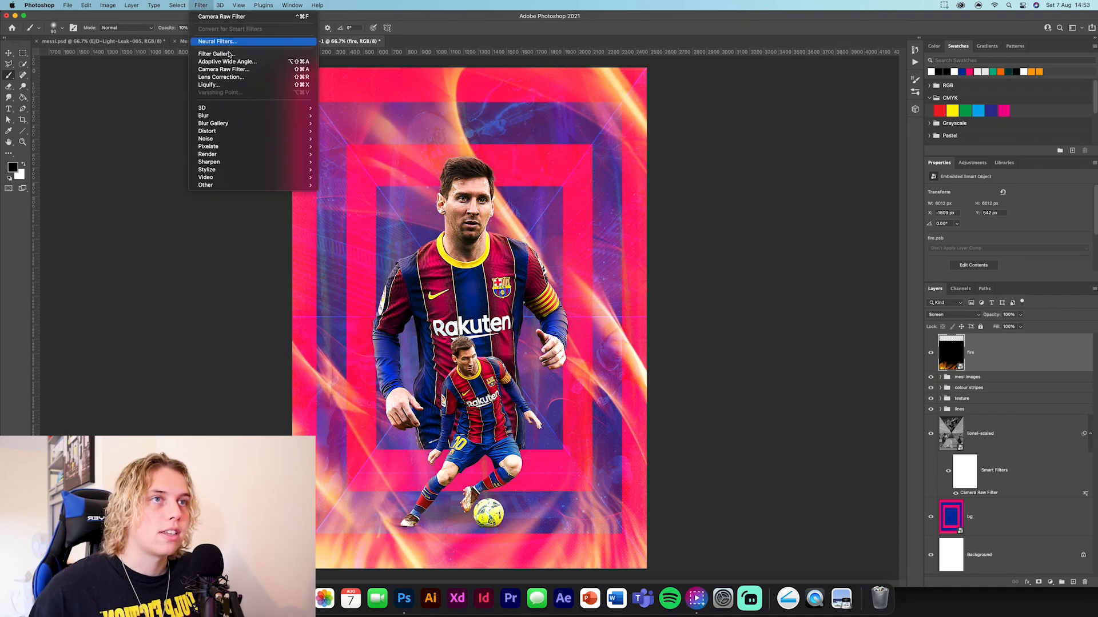
pyautogui.moveTo(255, 117)
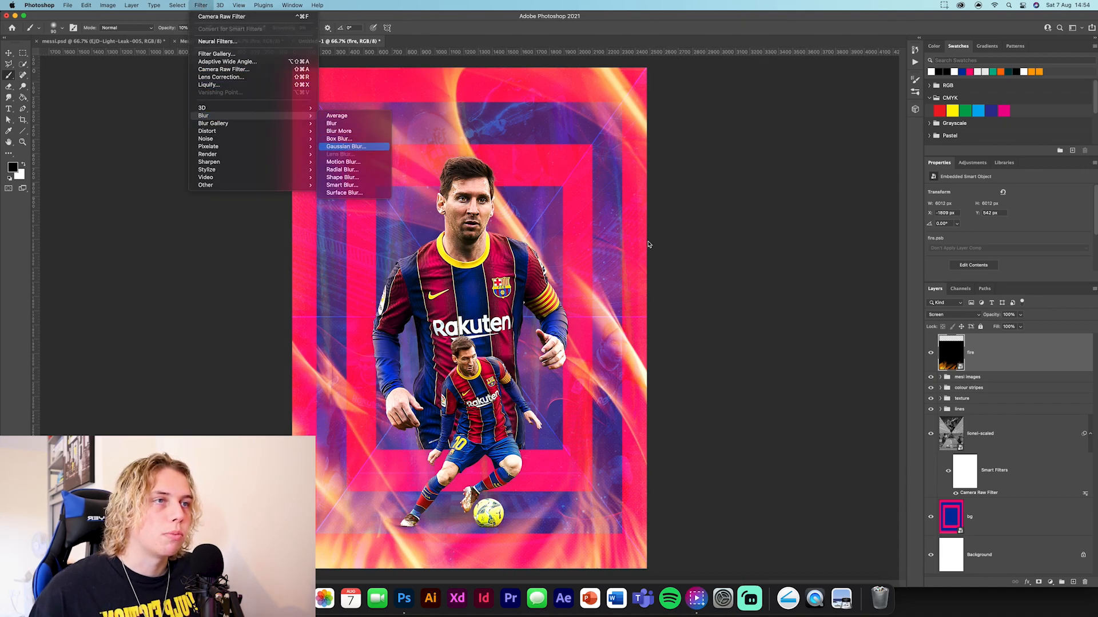
pyautogui.click(346, 147)
pyautogui.moveTo(756, 296); pyautogui.dragTo(746, 296)
pyautogui.click(843, 180)
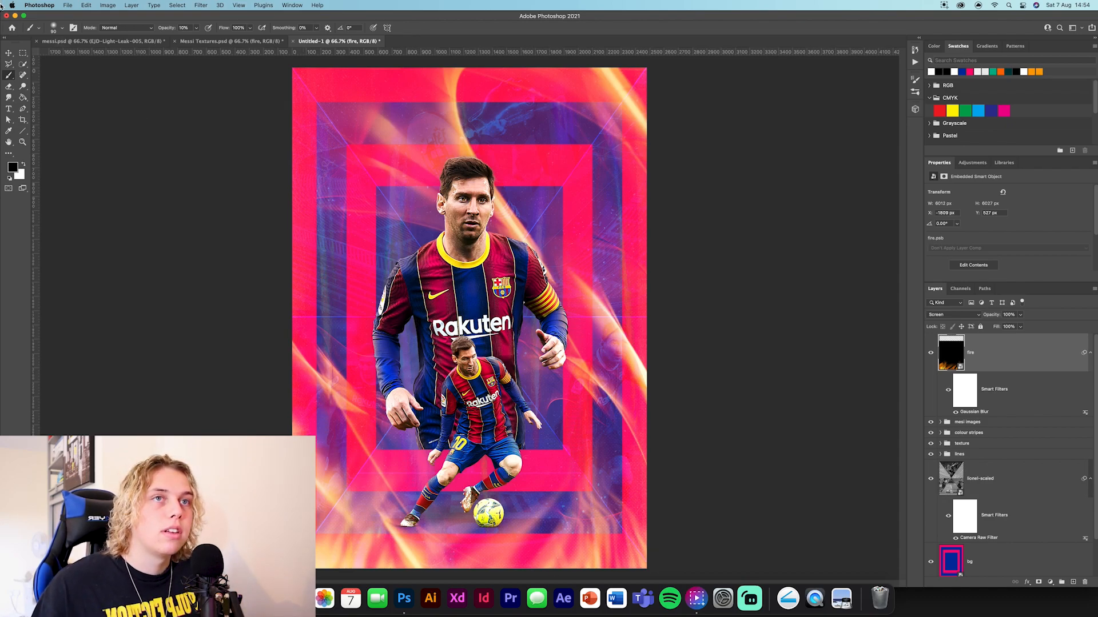
# - Copy the frame5 film border from Messi Textures.psd to the top of the poster's layers and stretch it to fit the poster
pyautogui.click(9, 53)
pyautogui.hotkey('ctrl', 'shift', 'Tab')
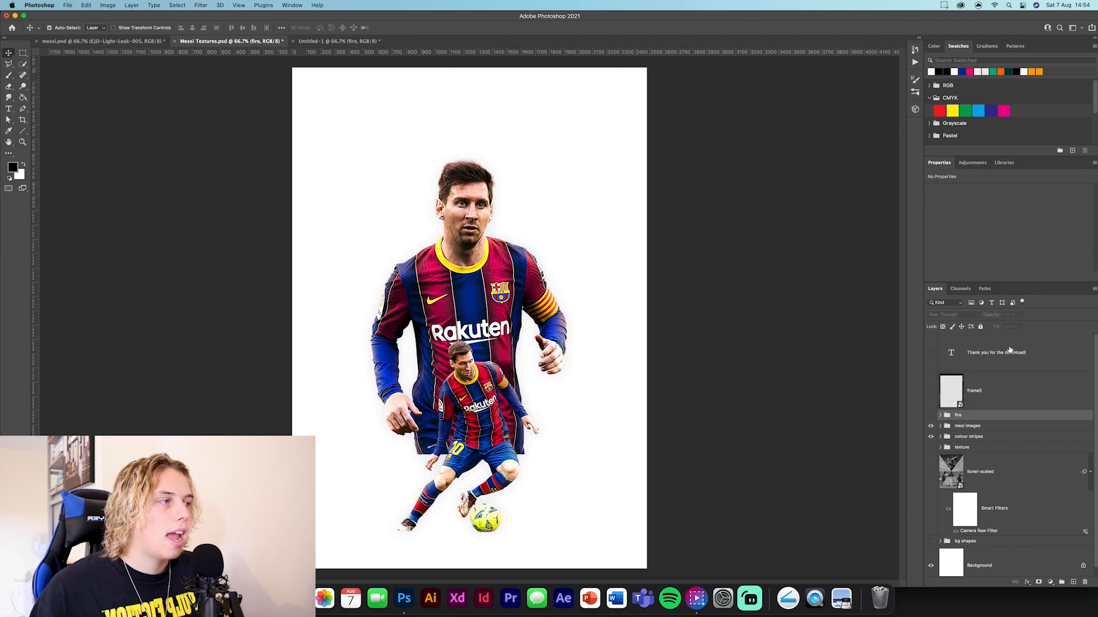
pyautogui.click(991, 391)
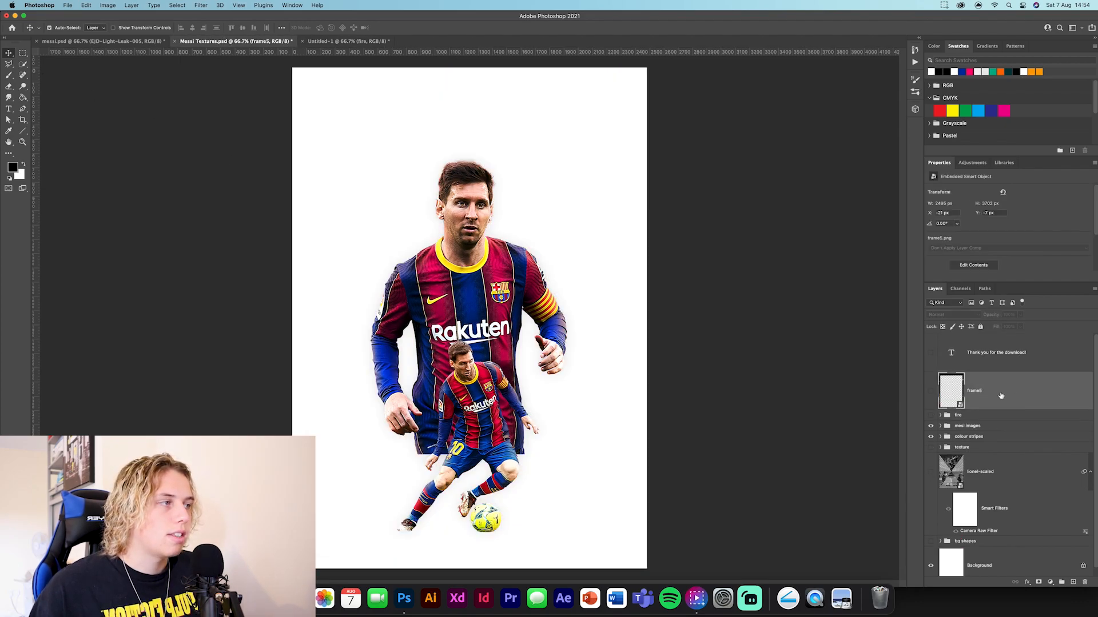
pyautogui.moveTo(1035, 406); pyautogui.dragTo(499, 314)
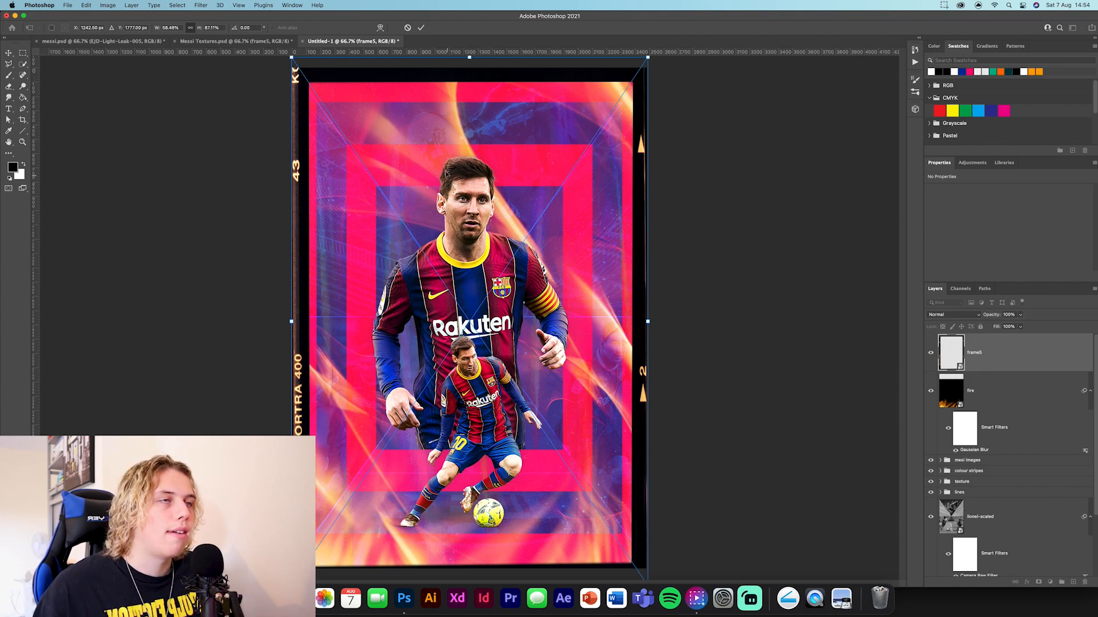
pyautogui.click(420, 29)
pyautogui.click(802, 389)
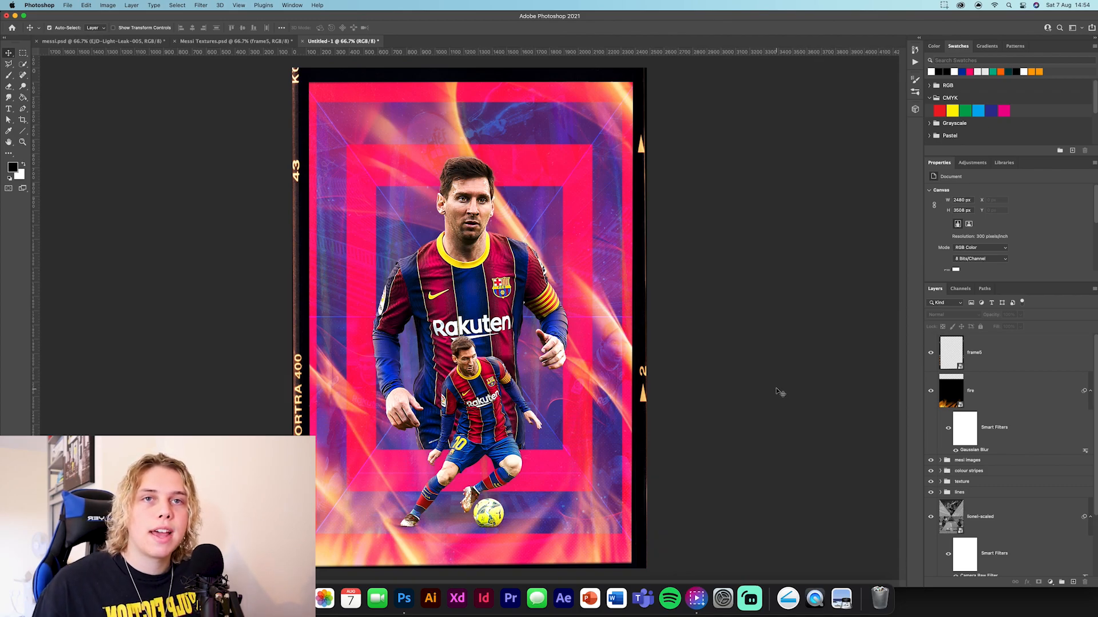
# - Move the frame5 film border up about 33 px to even its margins on the poster
pyautogui.click(303, 314)
pyautogui.press('super+t')
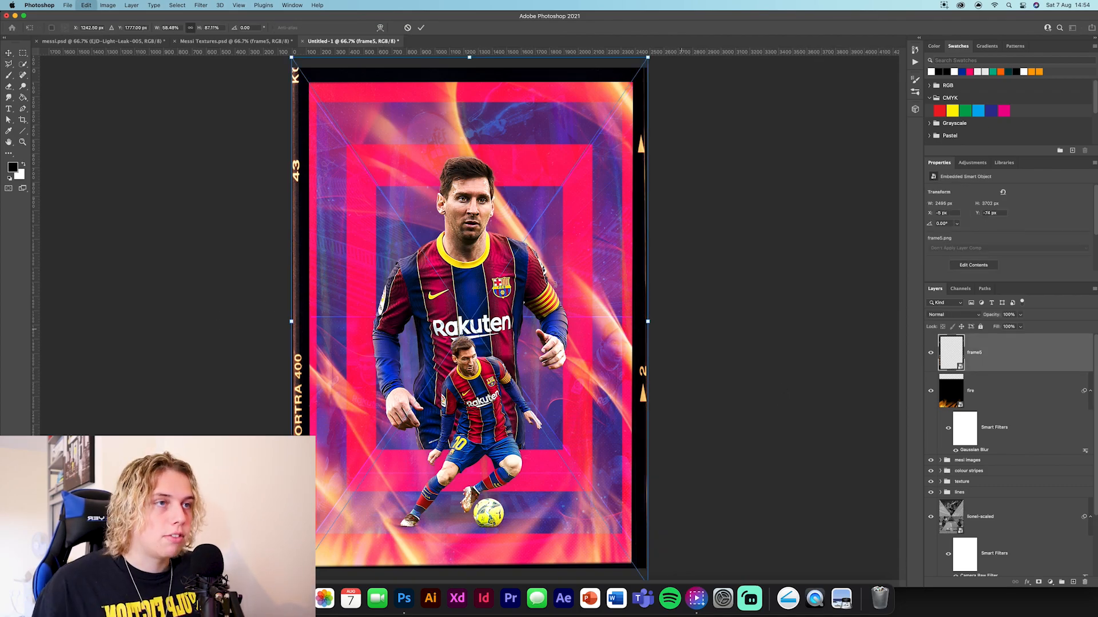
pyautogui.moveTo(300, 289); pyautogui.dragTo(299, 283)
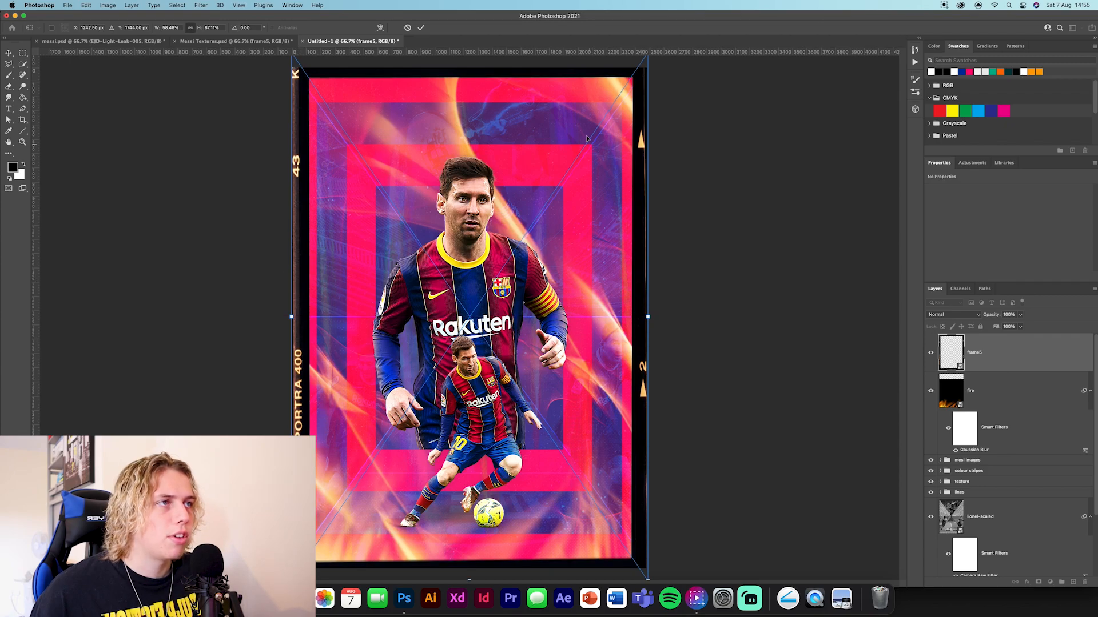
pyautogui.click(421, 28)
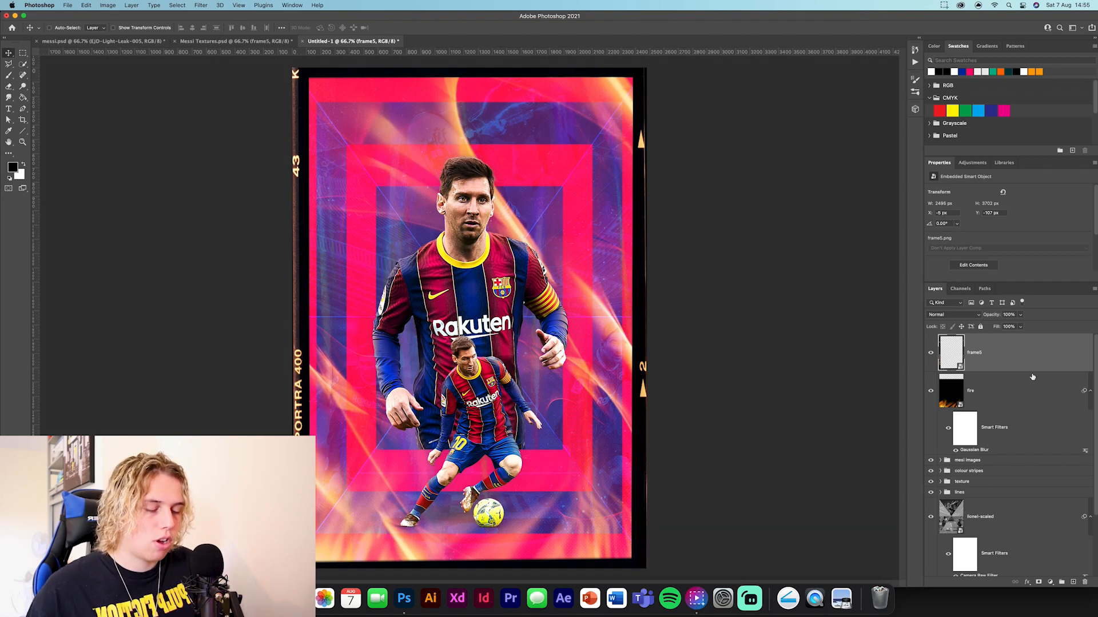
# - Stamp all visible layers into a new layer on top and open it in the Camera Raw Filter
pyautogui.press('alt+shift+super+e')
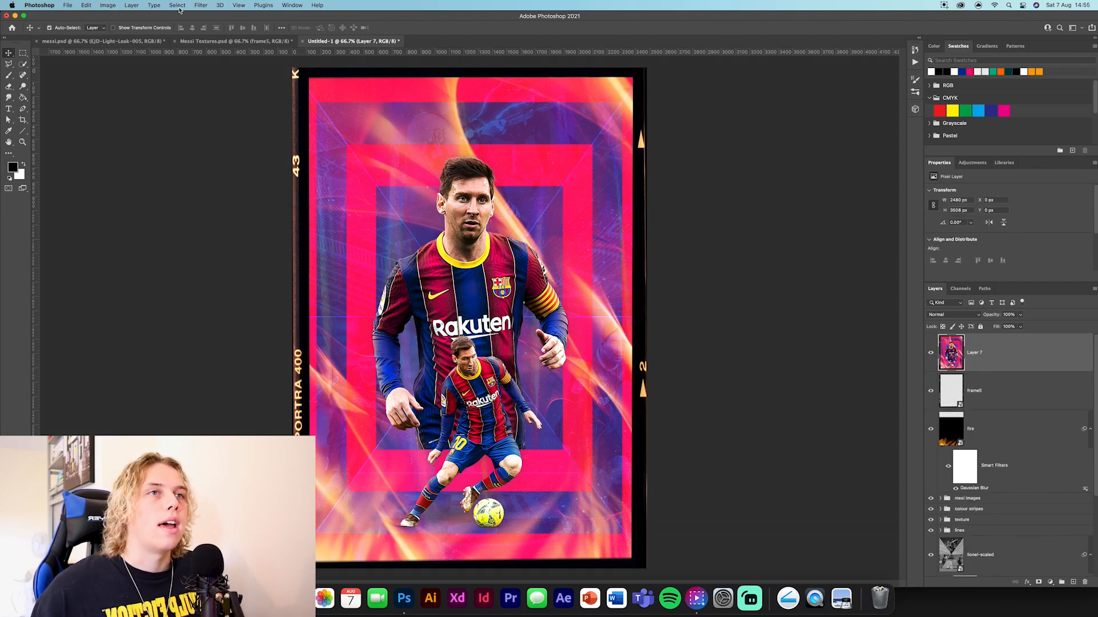
pyautogui.click(200, 5)
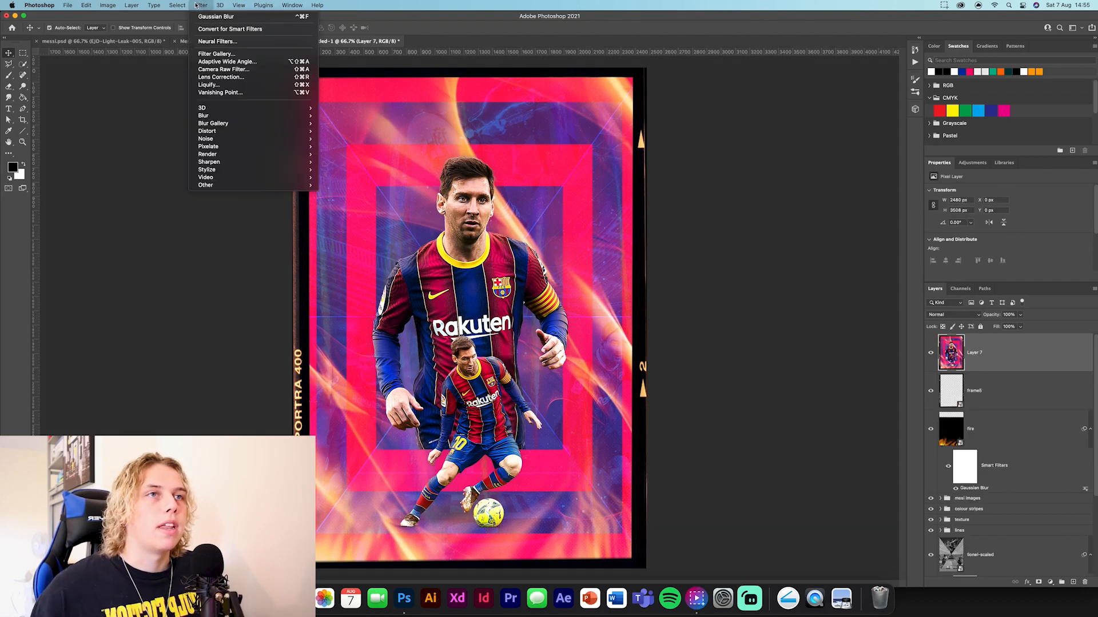
pyautogui.click(224, 69)
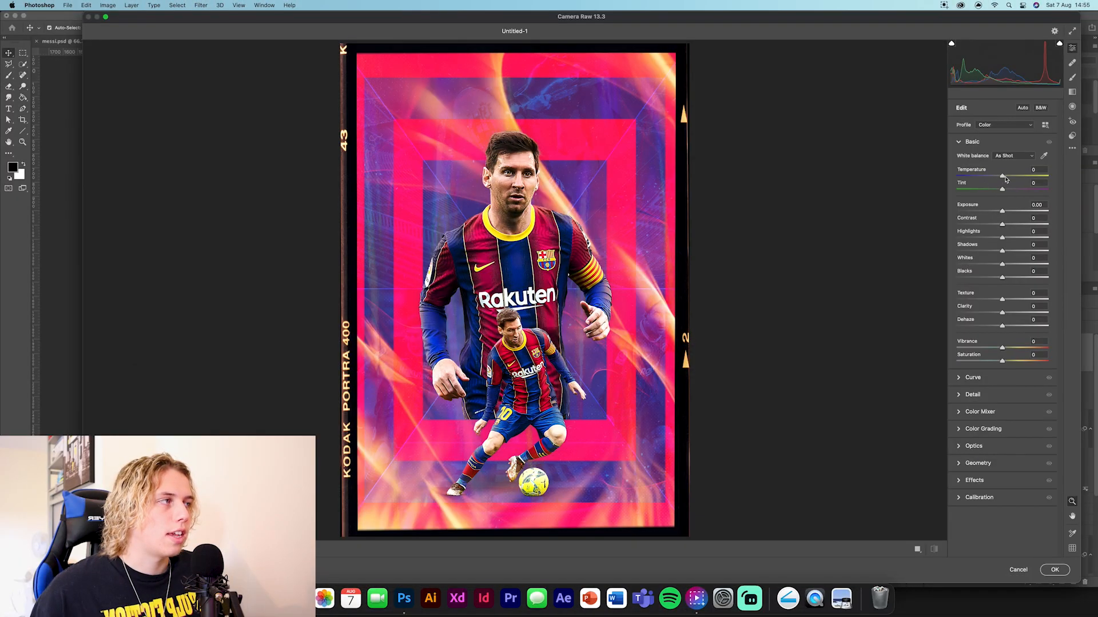
# - Set Temperature to +6, Exposure +0.15, Contrast +64, Highlights -29, Shadows +29, Whites -29 and Blacks +29
pyautogui.moveTo(1005, 180); pyautogui.dragTo(1004, 178)
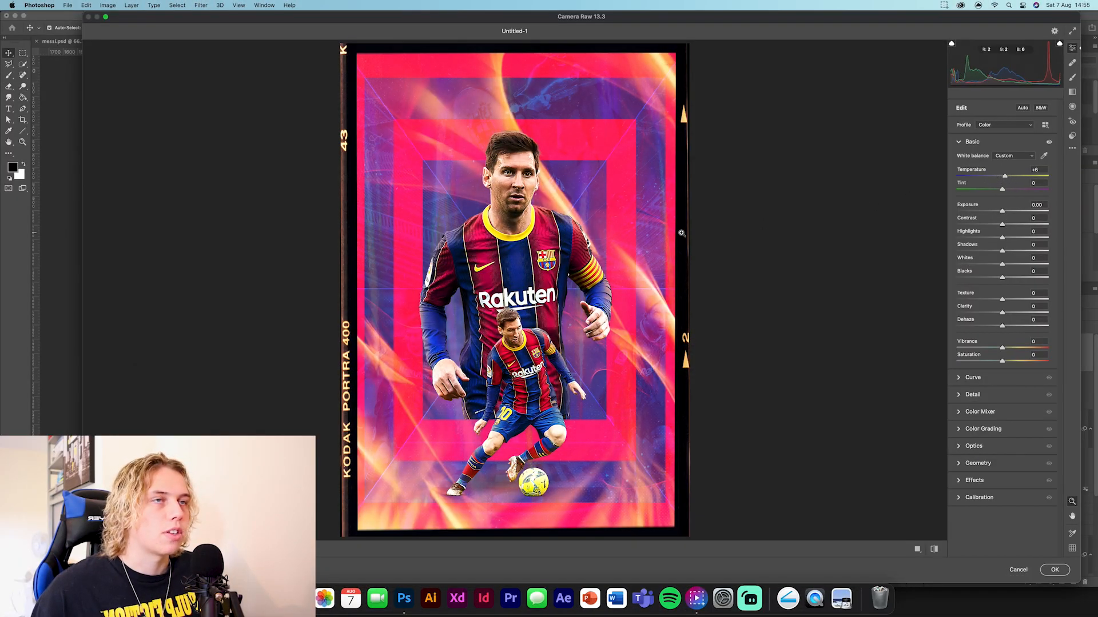
pyautogui.moveTo(1003, 215); pyautogui.dragTo(1034, 228)
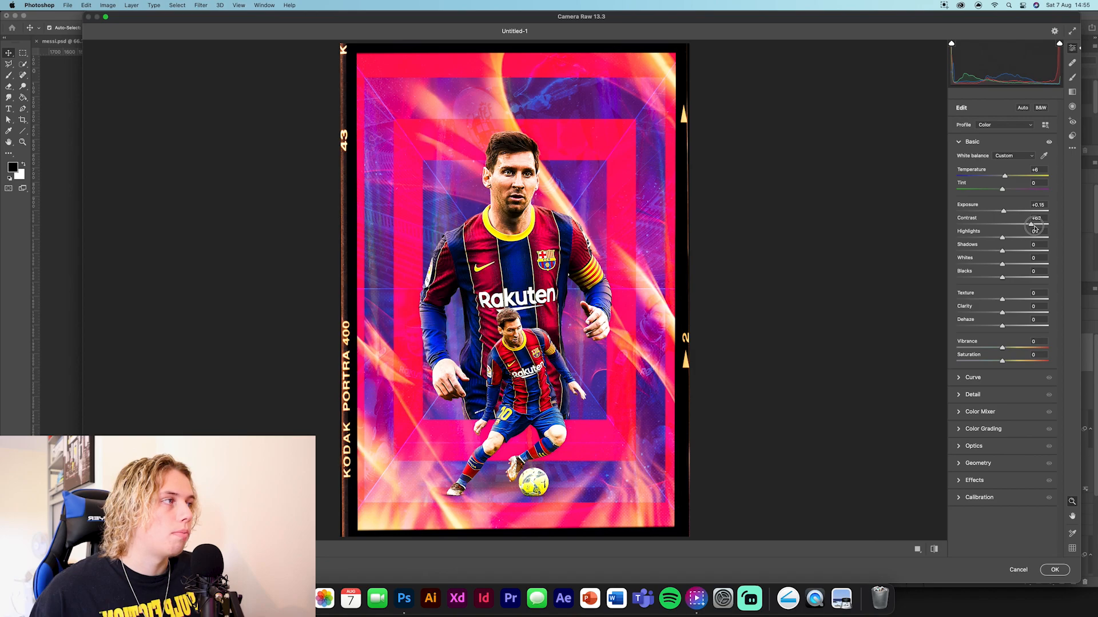
pyautogui.moveTo(1001, 238); pyautogui.dragTo(1018, 280)
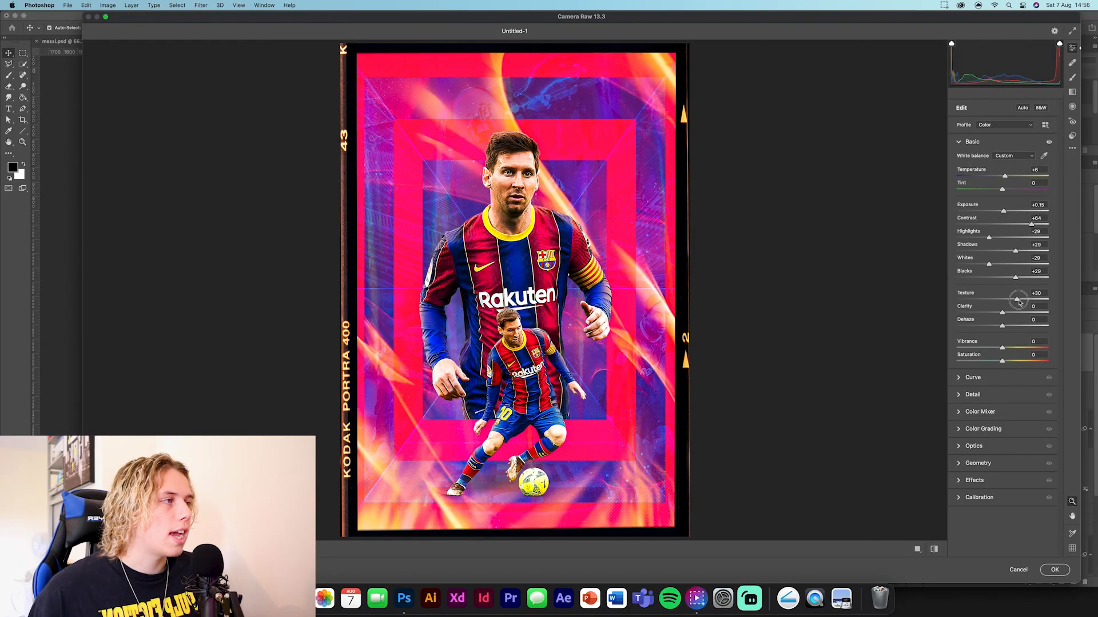
# - Set Texture to +59, Clarity +30, Dehaze +15, Vibrance +11 and Saturation +12, comparing before and after side by side
pyautogui.moveTo(1018, 303)
pyautogui.mouseDown()
pyautogui.moveTo(1032, 303)
pyautogui.moveTo(1017, 312)
pyautogui.mouseUp()
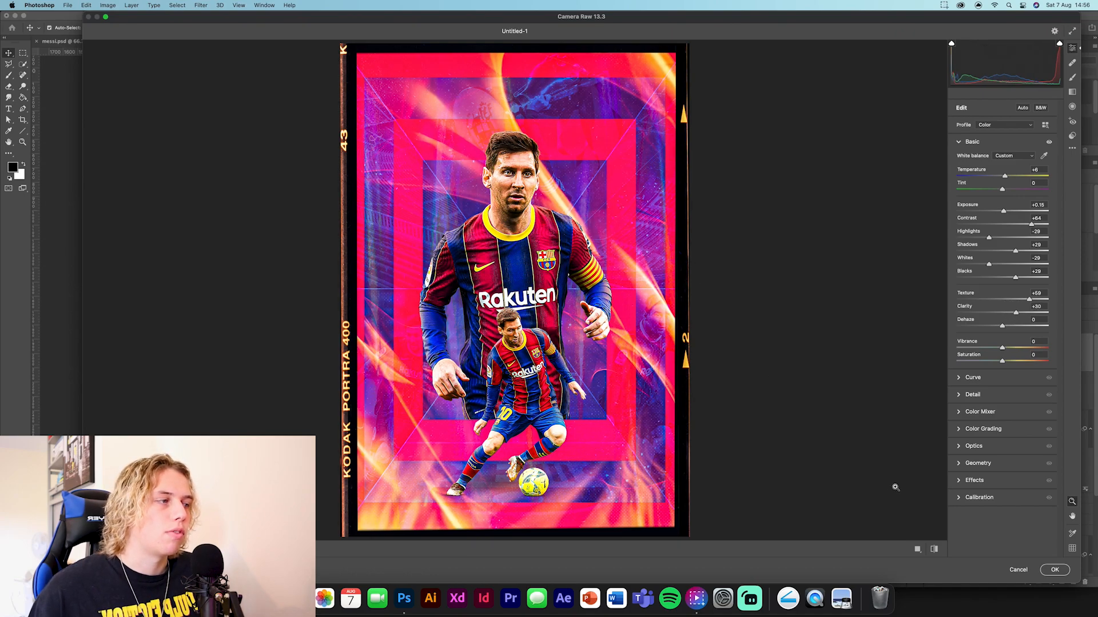
pyautogui.click(917, 549)
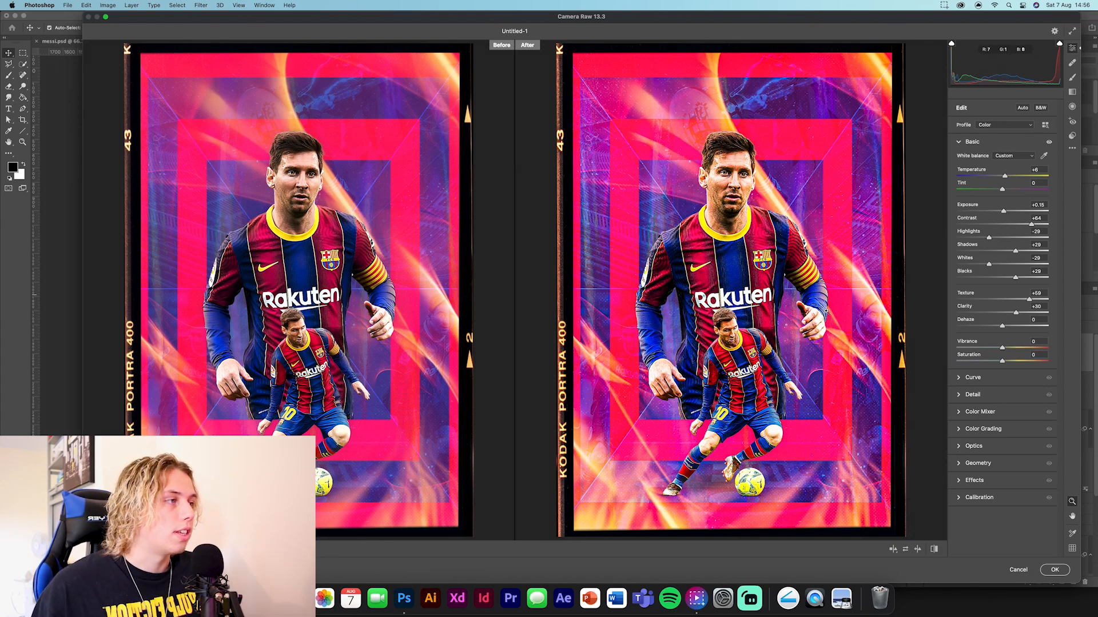
pyautogui.moveTo(1001, 327)
pyautogui.mouseDown()
pyautogui.moveTo(1010, 361)
pyautogui.moveTo(1008, 349)
pyautogui.mouseUp()
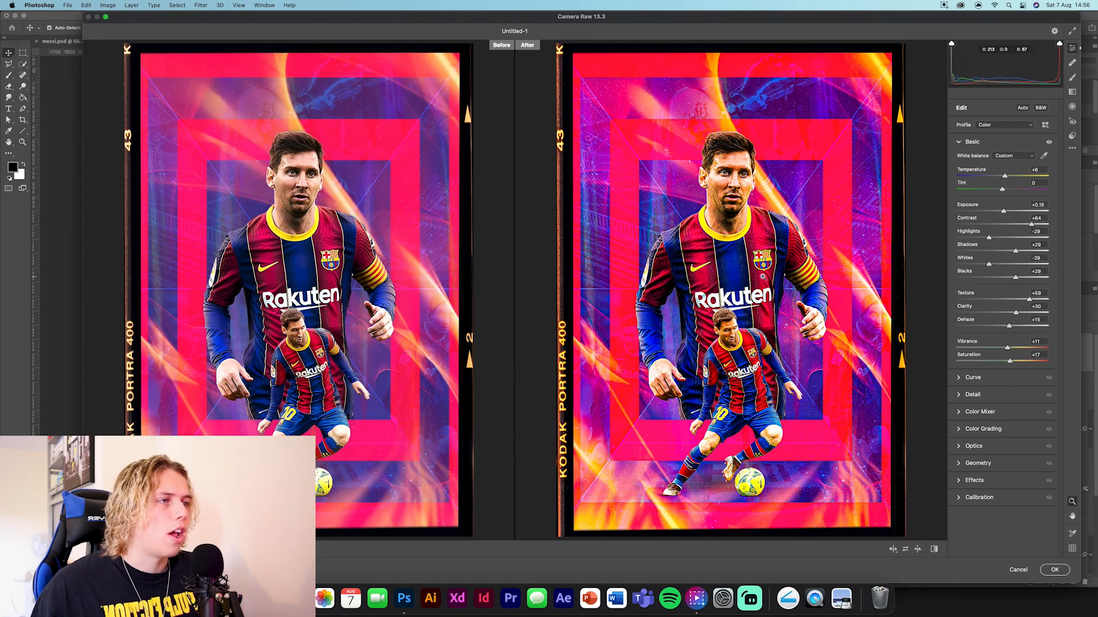
pyautogui.moveTo(1010, 362); pyautogui.dragTo(1009, 362)
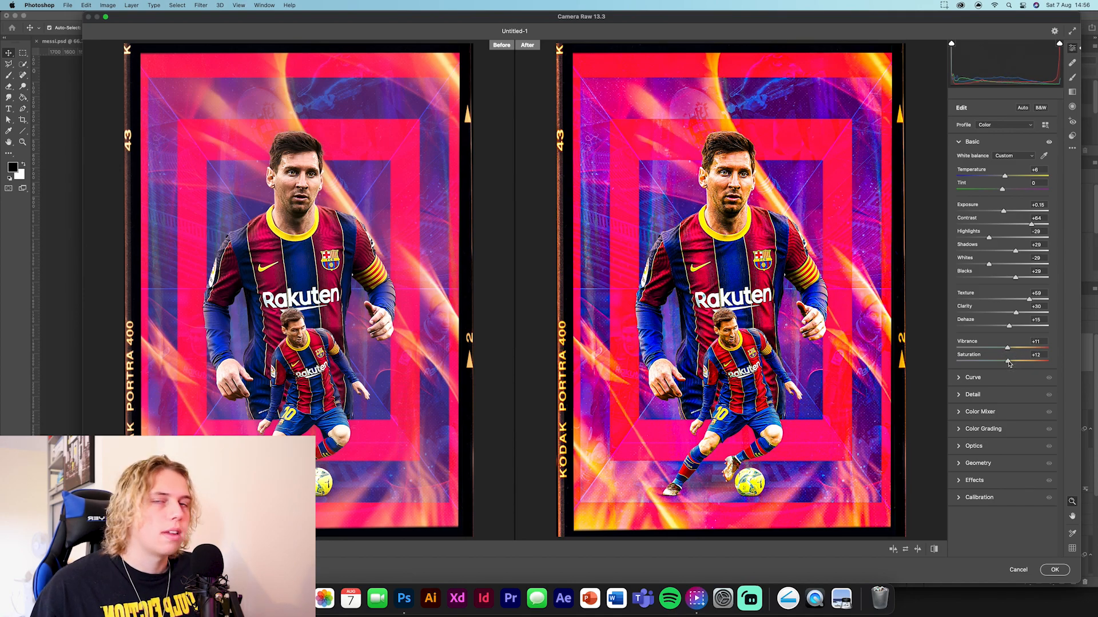
# - Shape the point curve with a shadow point at input 39, output 33 and a slightly raised highlight point
pyautogui.click(973, 377)
pyautogui.moveTo(965, 269); pyautogui.dragTo(965, 266)
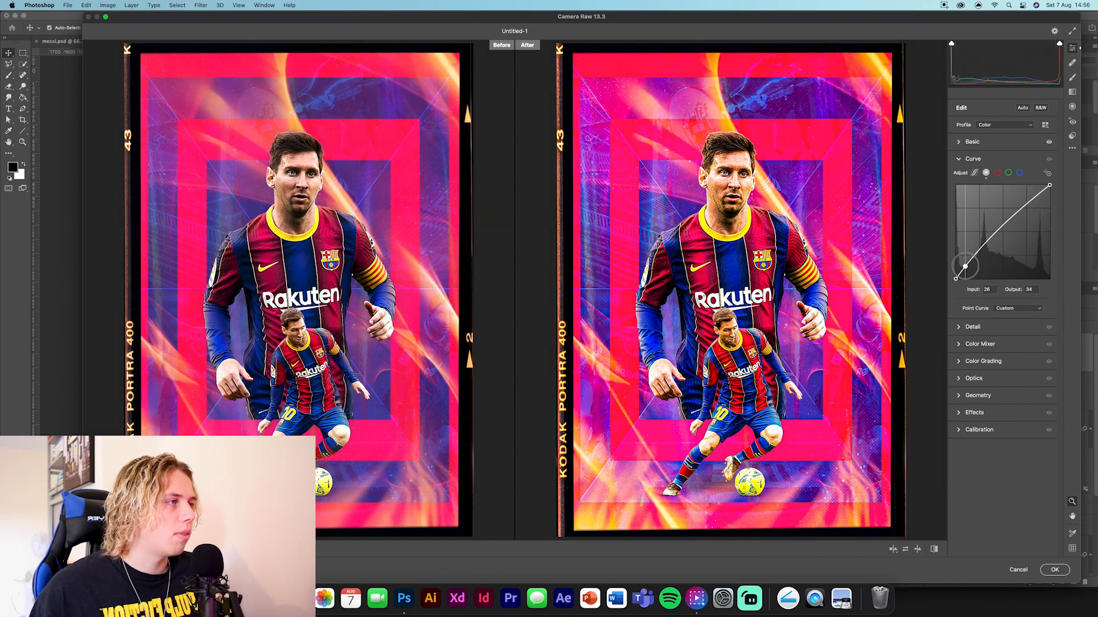
pyautogui.moveTo(1038, 196); pyautogui.dragTo(1039, 193)
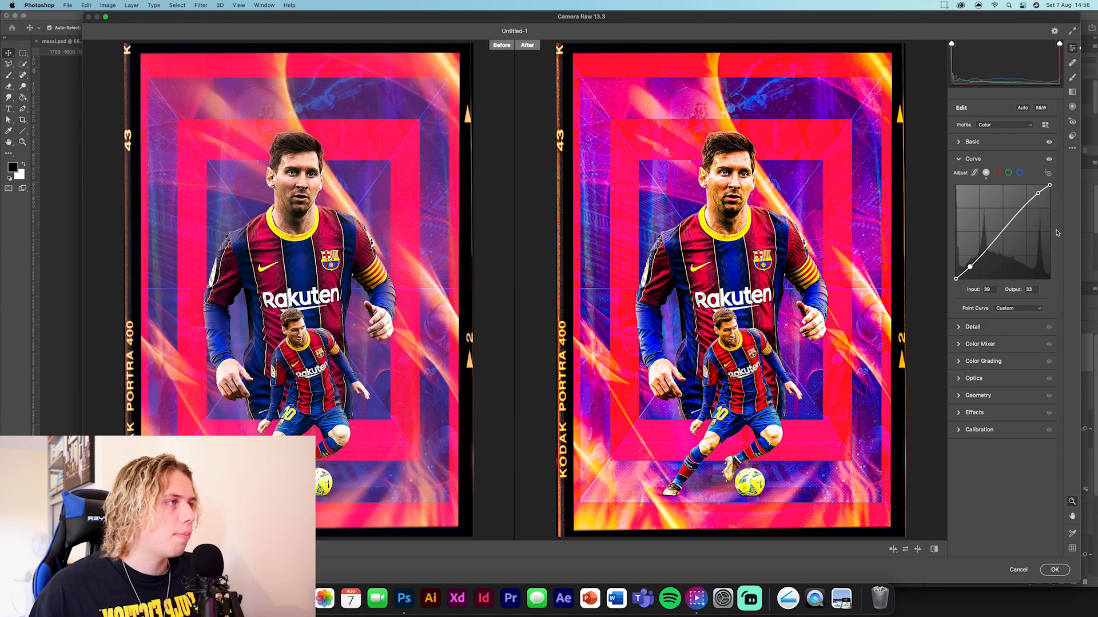
# - Set Sharpening to 100, Noise Reduction to 14 and Color Noise Reduction to 15
pyautogui.click(969, 328)
pyautogui.moveTo(959, 198); pyautogui.dragTo(1022, 203)
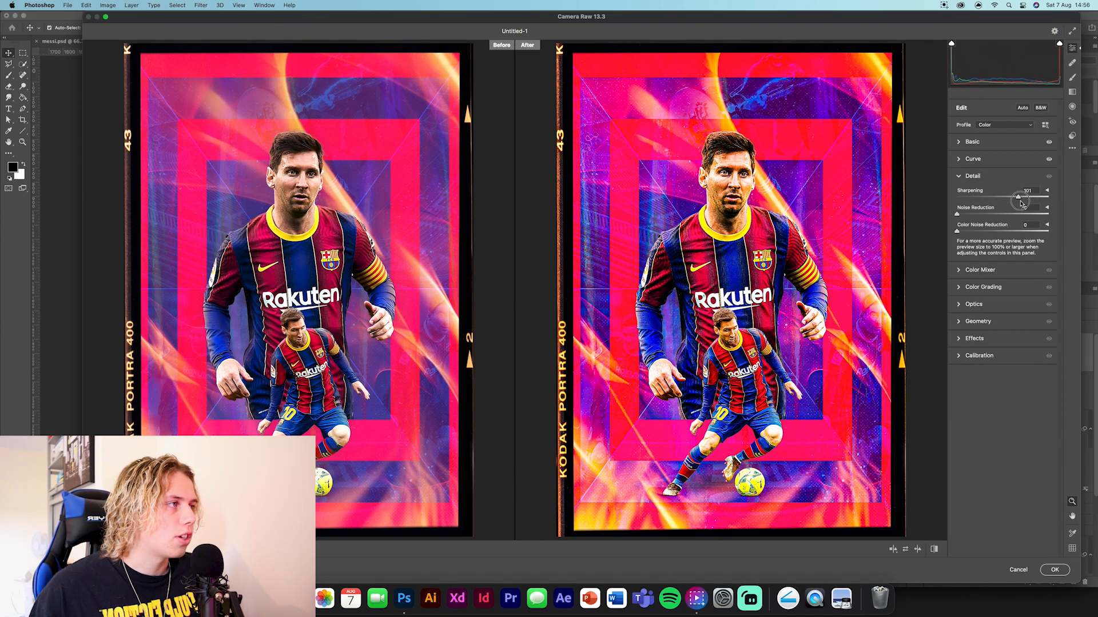
pyautogui.moveTo(957, 214); pyautogui.dragTo(973, 234)
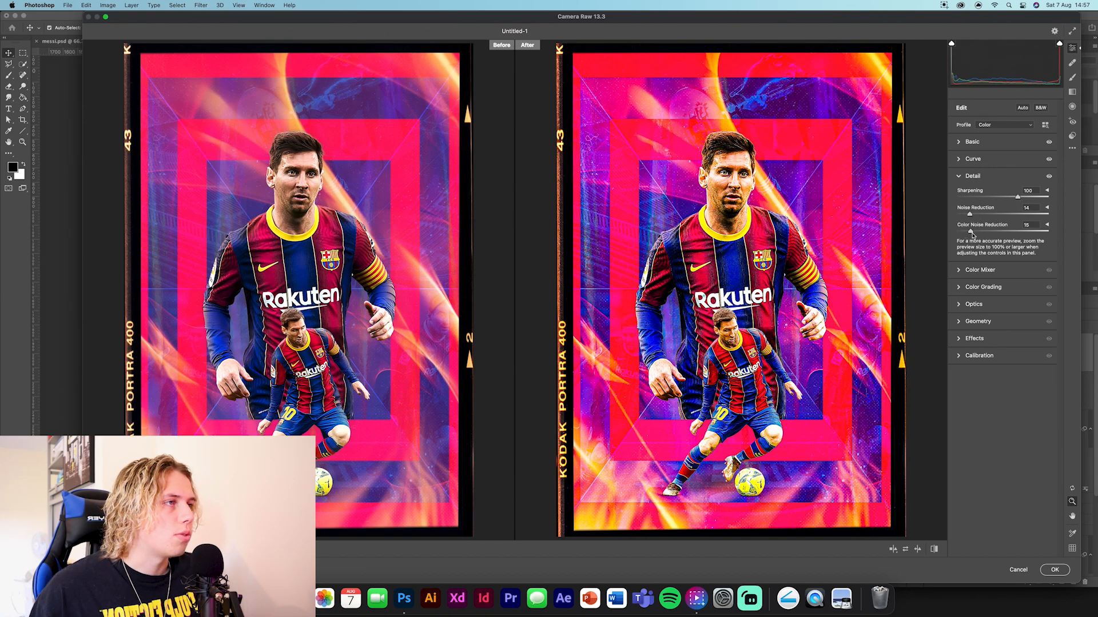
# - In the HSL Color Mixer, shift the Oranges hue to -8 and lower the Purples hue slightly
pyautogui.click(1010, 271)
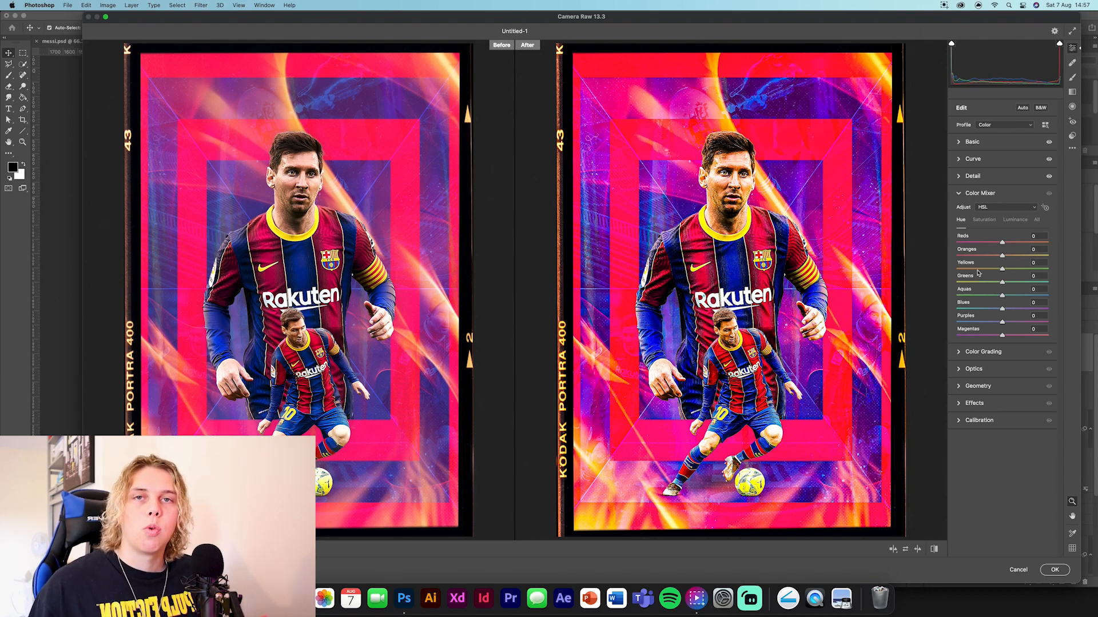
pyautogui.moveTo(1002, 257); pyautogui.dragTo(998, 257)
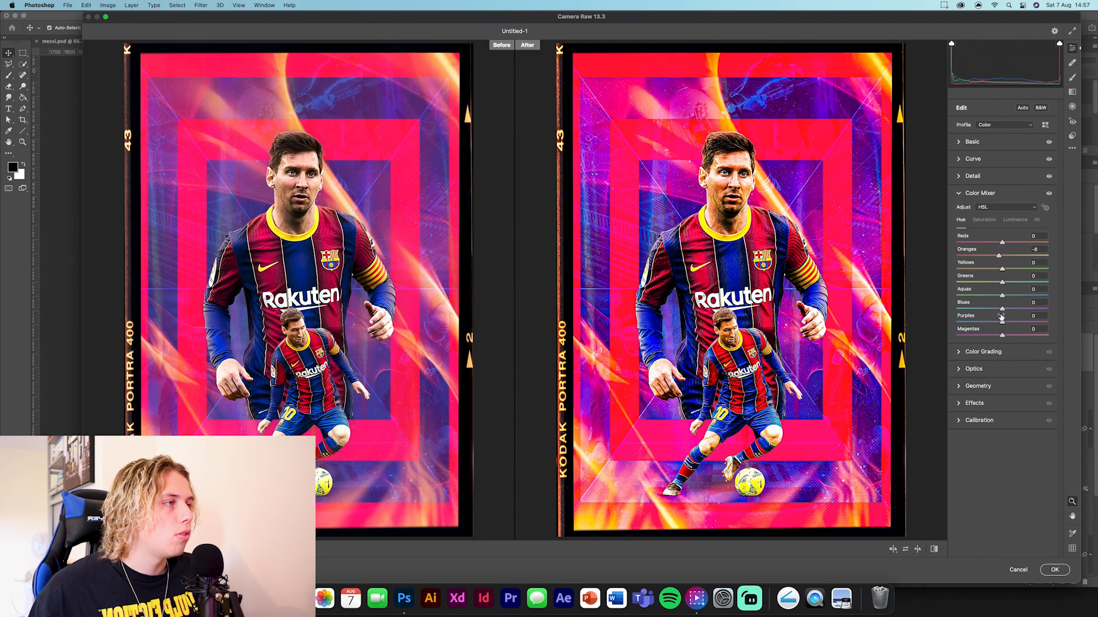
pyautogui.click(1009, 295)
pyautogui.moveTo(1002, 324); pyautogui.dragTo(996, 325)
# - Set the Color Mixer saturation to Reds +11, Oranges +10, Blues +15 and Magentas +6
pyautogui.click(983, 220)
pyautogui.moveTo(1006, 259)
pyautogui.mouseDown()
pyautogui.moveTo(1015, 257)
pyautogui.moveTo(999, 247)
pyautogui.moveTo(1008, 243)
pyautogui.mouseUp()
pyautogui.moveTo(1004, 311); pyautogui.dragTo(1009, 339)
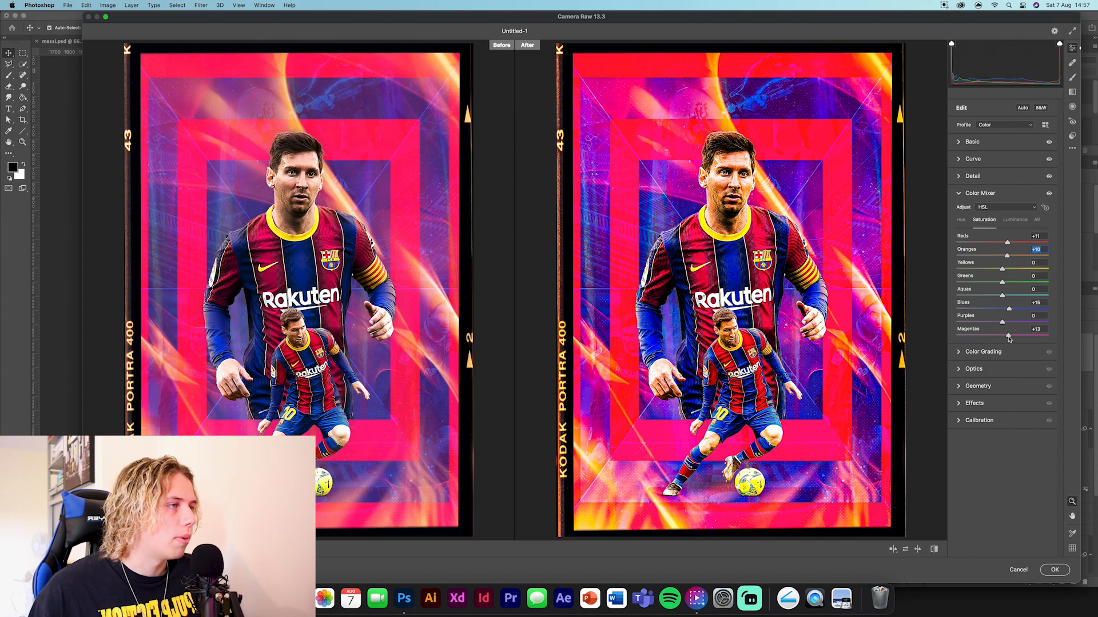
pyautogui.moveTo(1005, 335); pyautogui.dragTo(1007, 340)
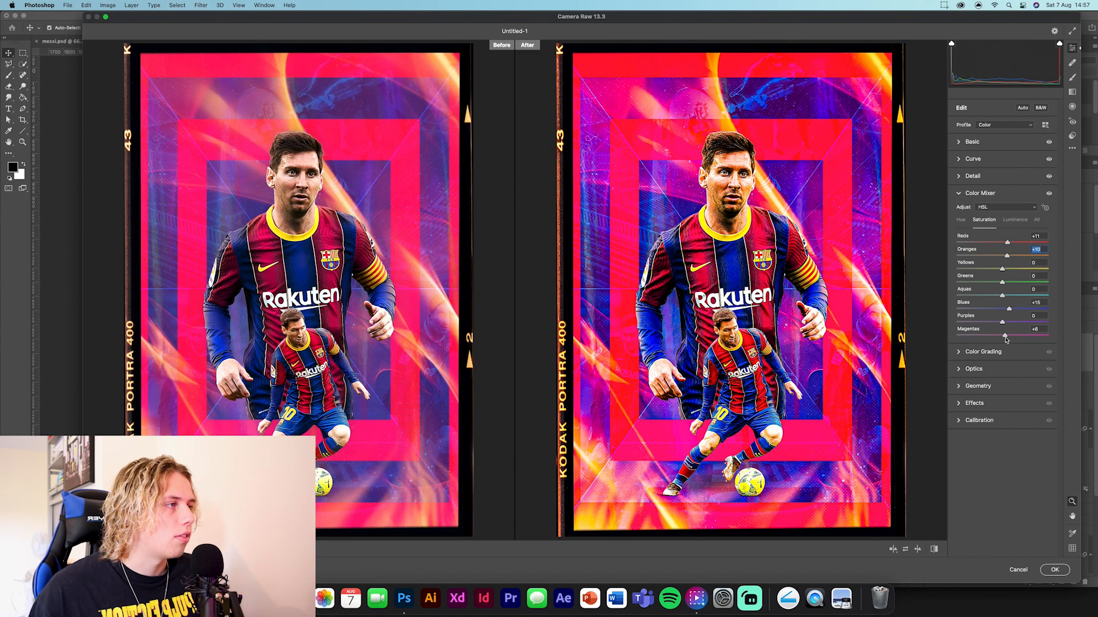
# - Color grade the shadows with a slight orange tint and the highlights with blue at hue 234, saturation 11
pyautogui.click(960, 352)
pyautogui.moveTo(988, 340); pyautogui.dragTo(1027, 341)
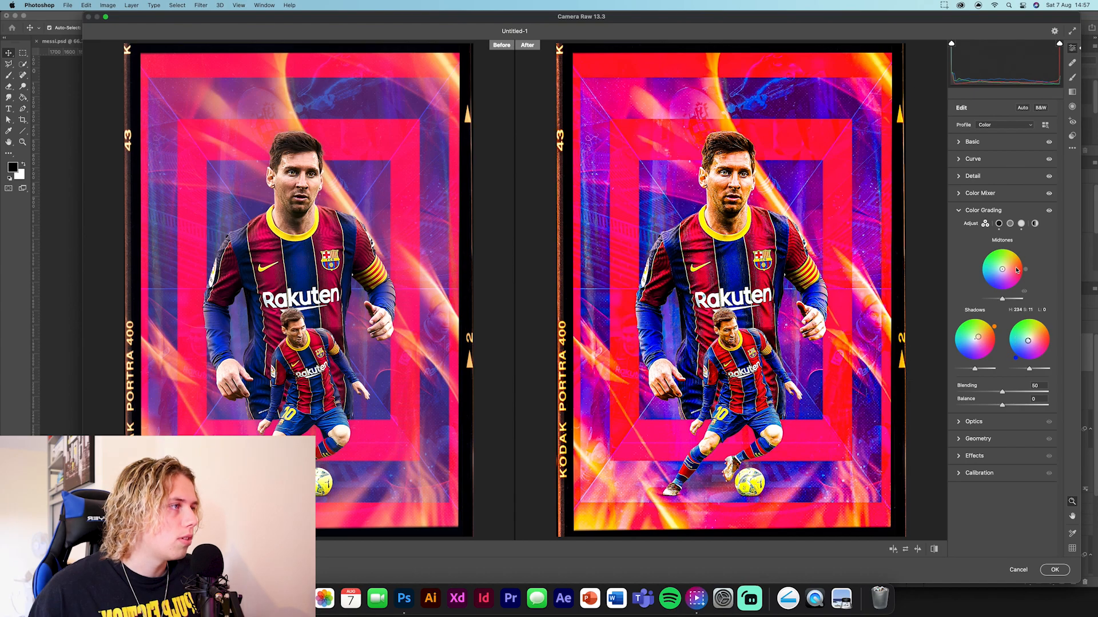
# - Add effects with Grain at 30 and Vignetting at -10
pyautogui.click(975, 456)
pyautogui.moveTo(957, 283); pyautogui.dragTo(984, 283)
pyautogui.moveTo(1002, 328); pyautogui.dragTo(999, 330)
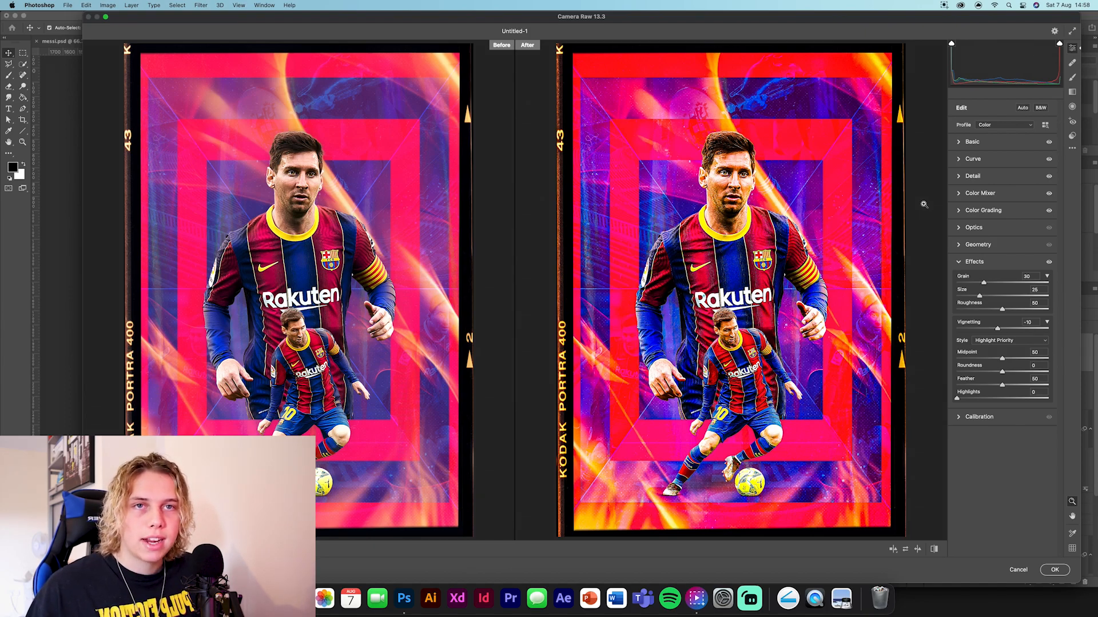
# - Calibrate Red Primary and Blue Primary saturation to +7 each and apply the Camera Raw grading
pyautogui.click(975, 417)
pyautogui.moveTo(1002, 364); pyautogui.dragTo(1006, 364)
pyautogui.moveTo(1002, 444); pyautogui.dragTo(1006, 445)
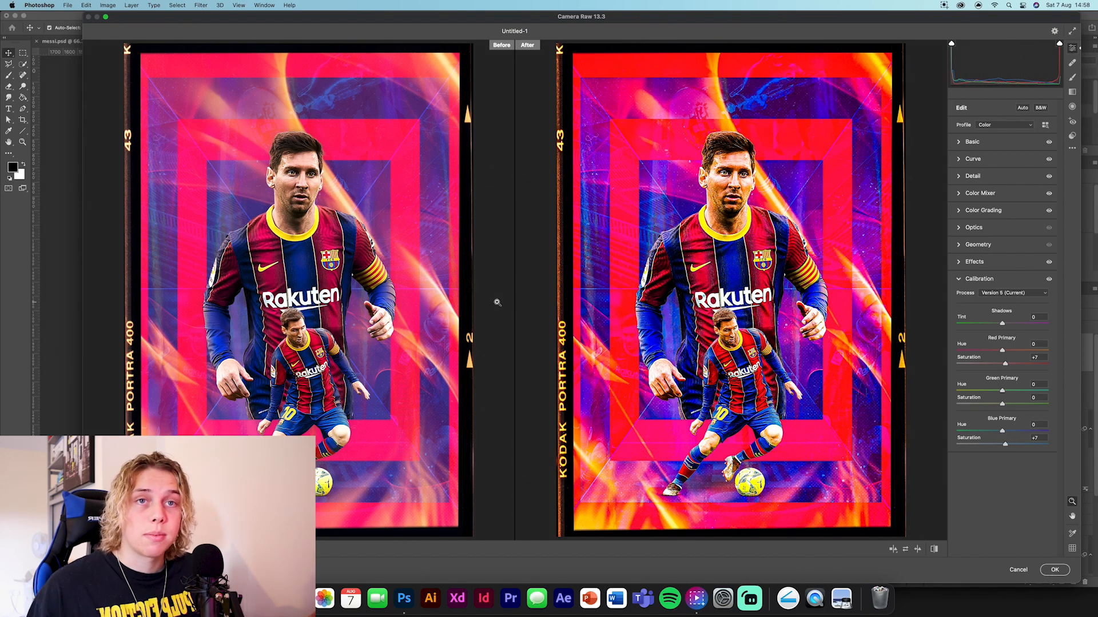
pyautogui.click(1060, 573)
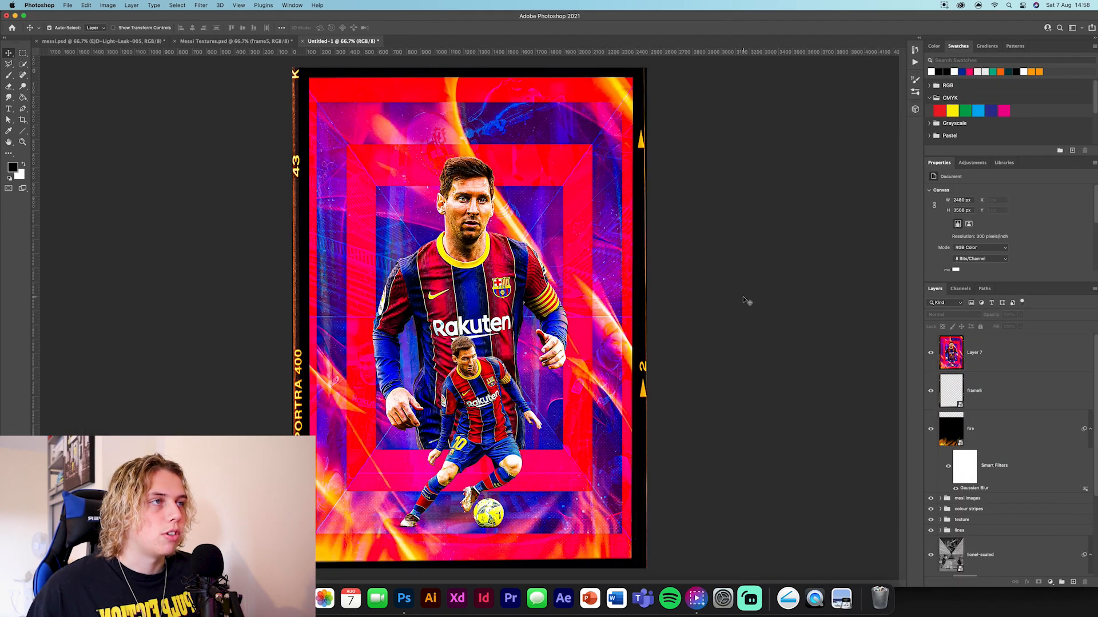